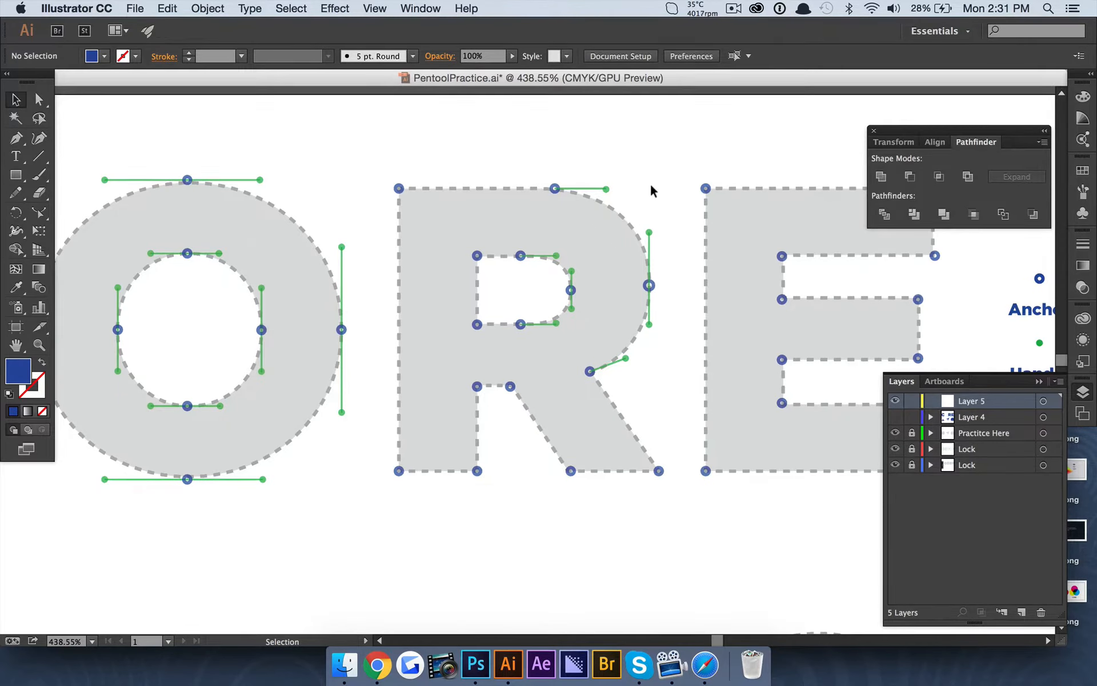
Step: Reset the Essentials workspace layout, then show the Layers panel in place of Libraries and extend its height
click(939, 31)
click(978, 152)
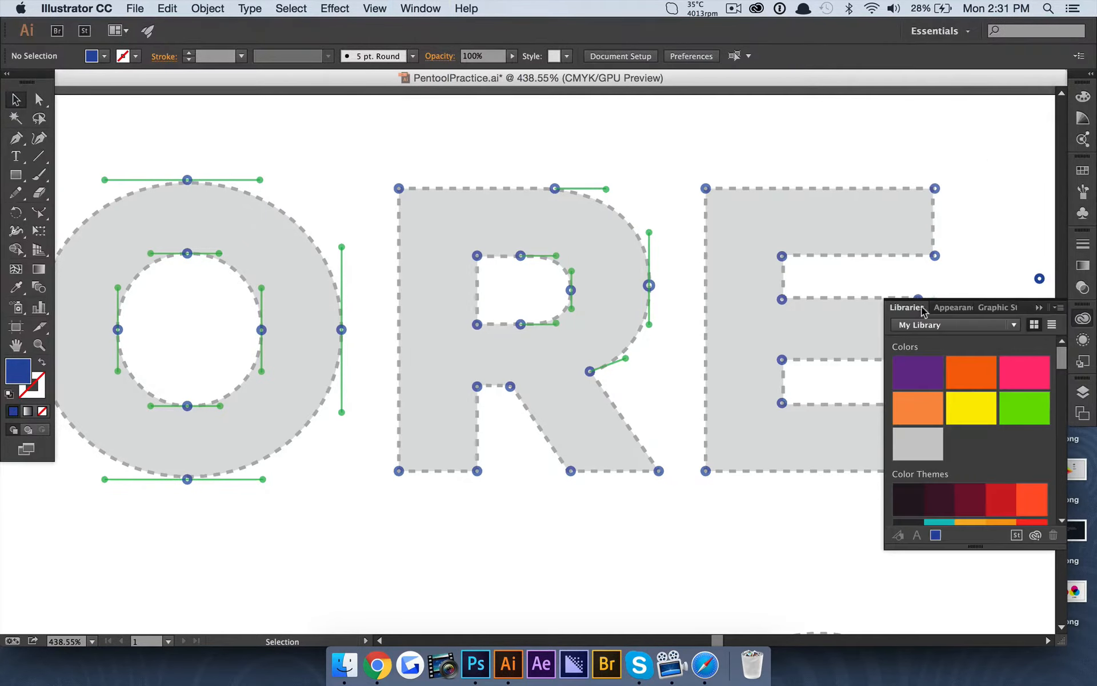
click(1041, 304)
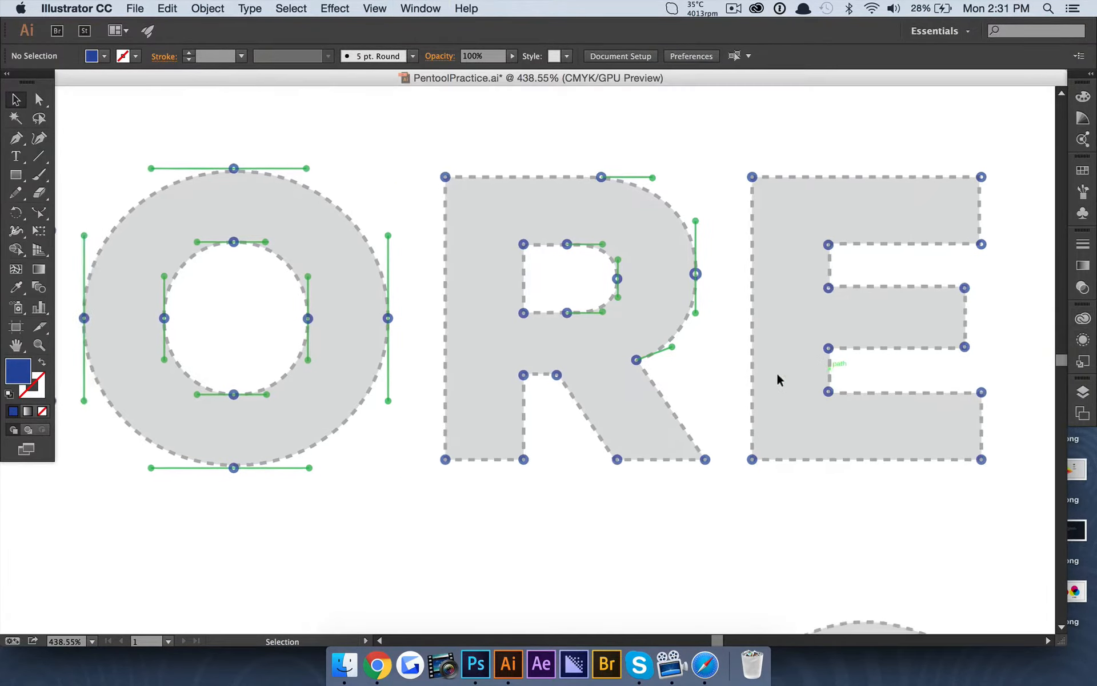
click(1087, 398)
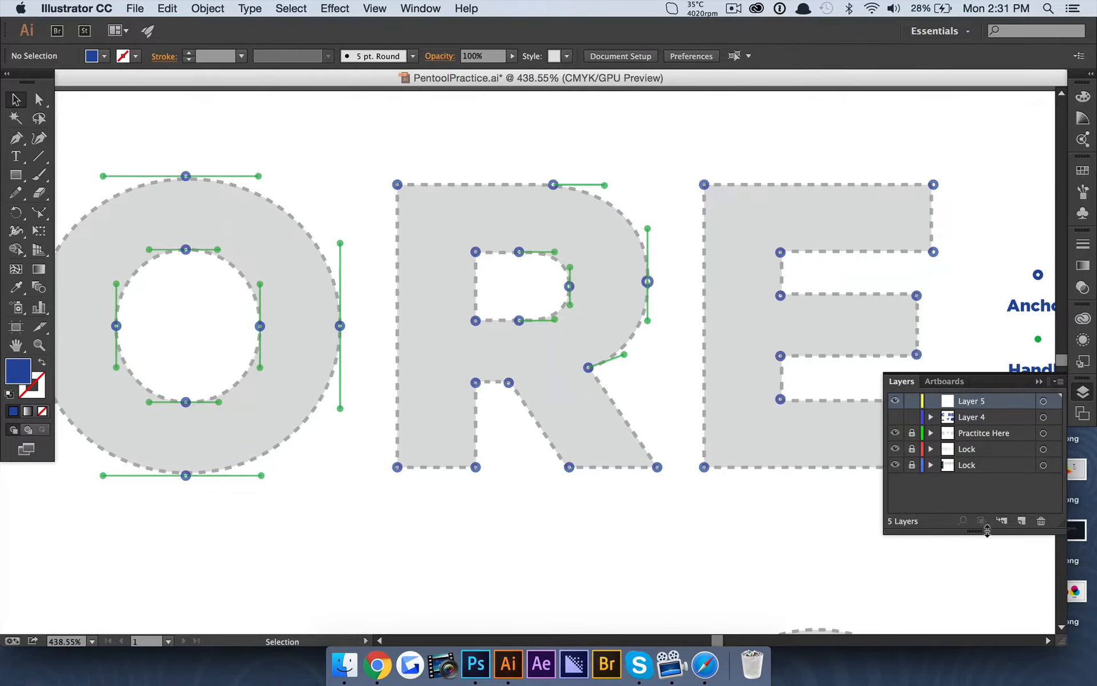
drag(987, 530, 992, 626)
Step: Draw a rectangle about 23.4 by 84.5 pt exactly covering the vertical stem of the R template
scroll(480, 298, down, 1)
scroll(480, 298, up, 2)
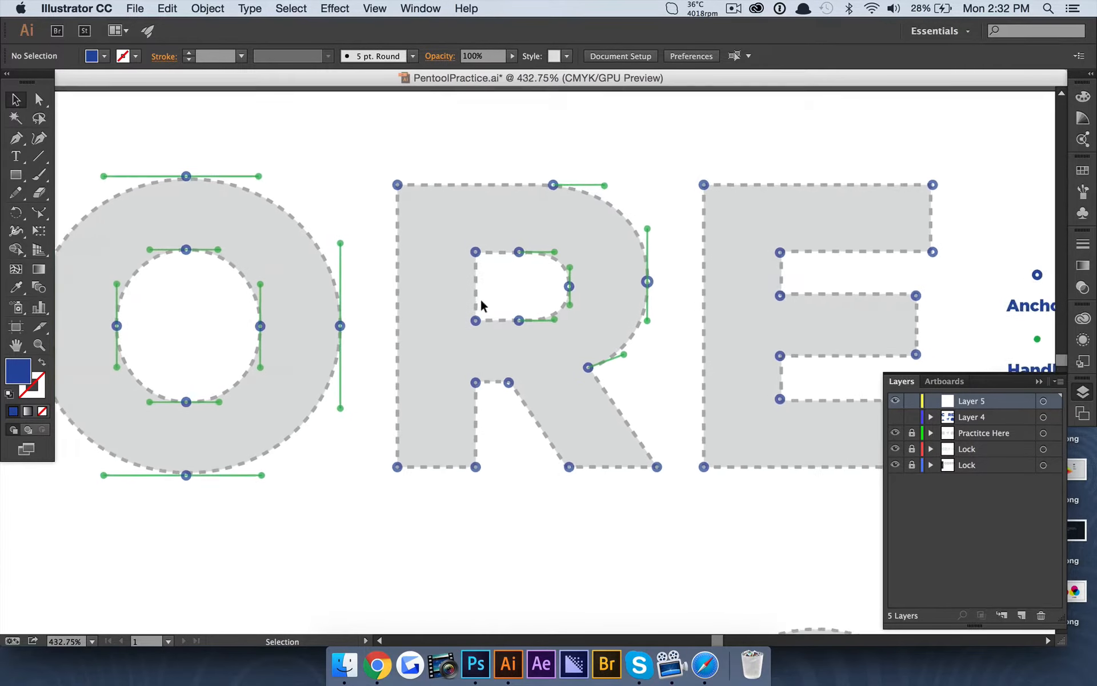
scroll(480, 298, right, 3)
scroll(480, 298, left, 1)
scroll(481, 302, left, 2)
scroll(481, 303, up, 1)
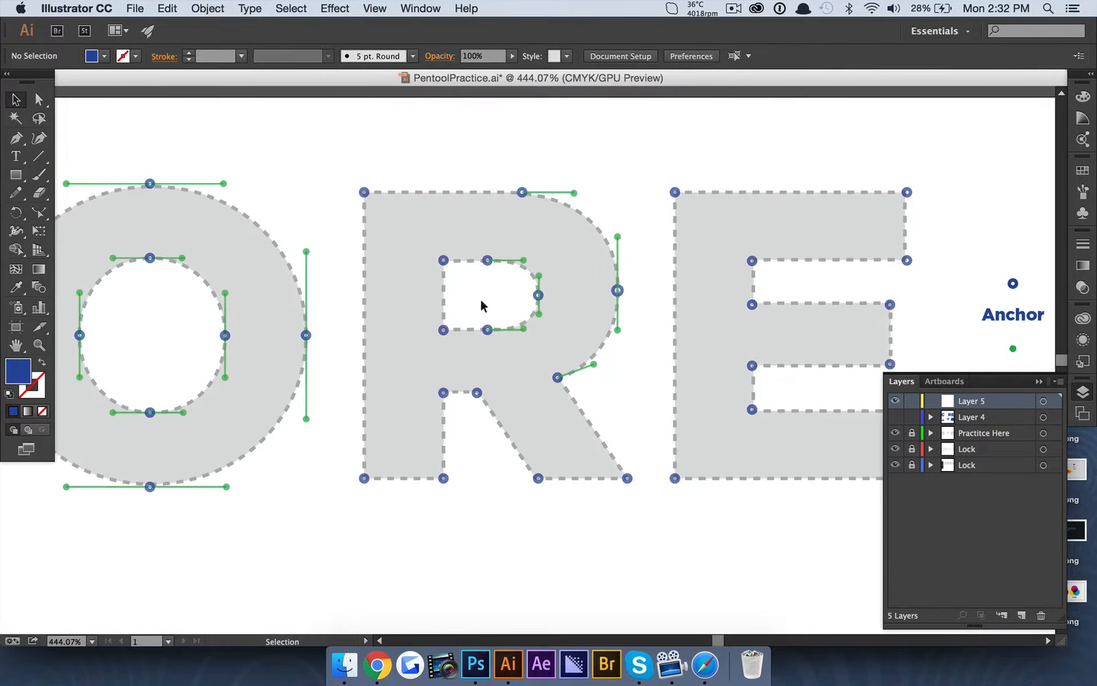
click(22, 176)
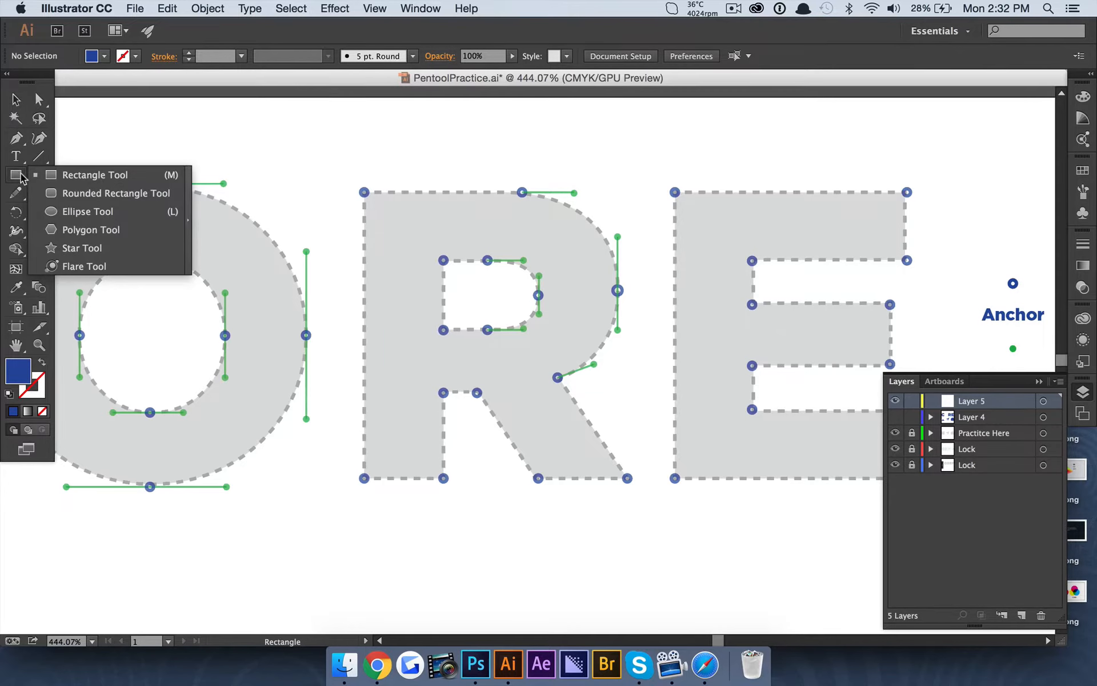
click(95, 174)
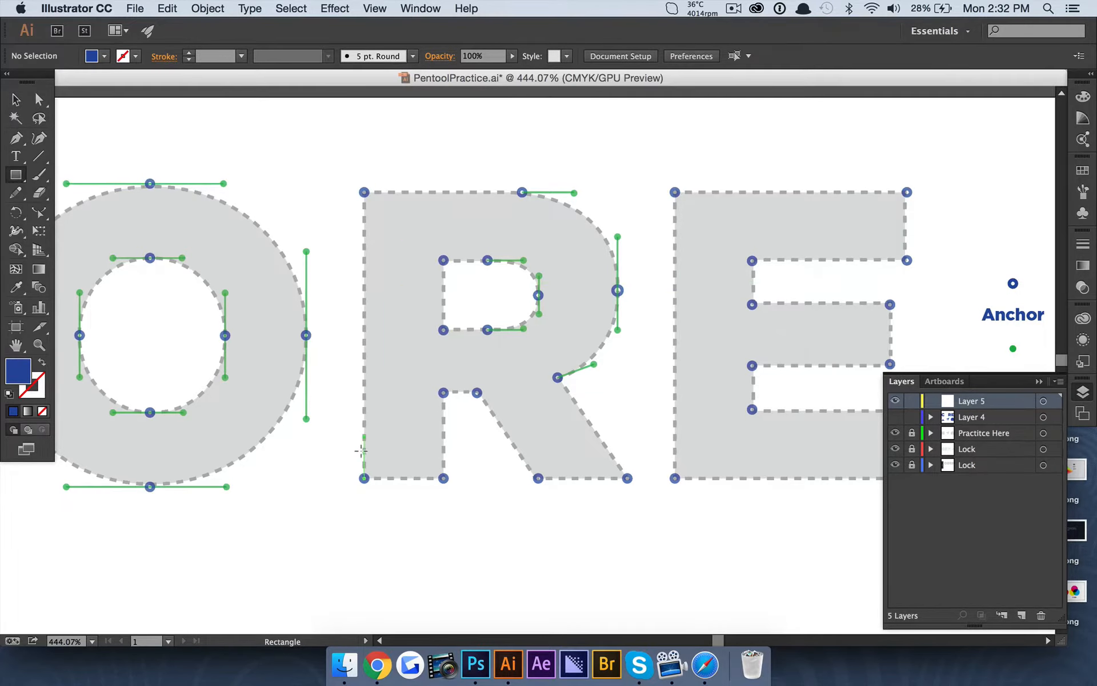
drag(364, 476, 443, 192)
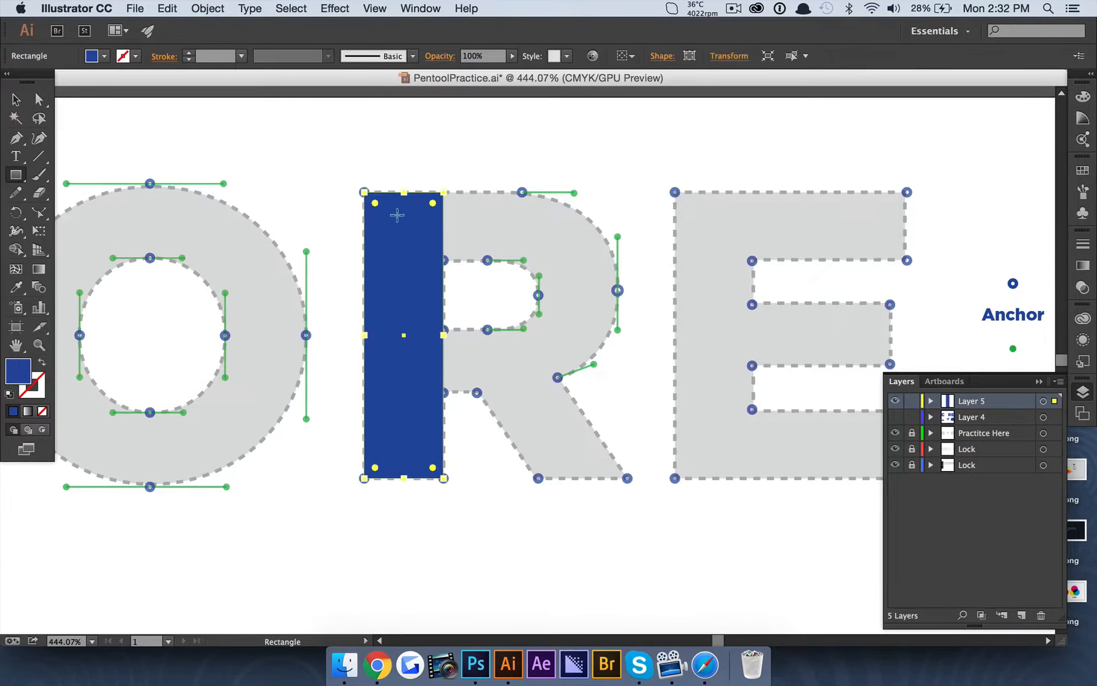
Step: Fill the stem rectangle with solid black and deselect it
double_click(17, 371)
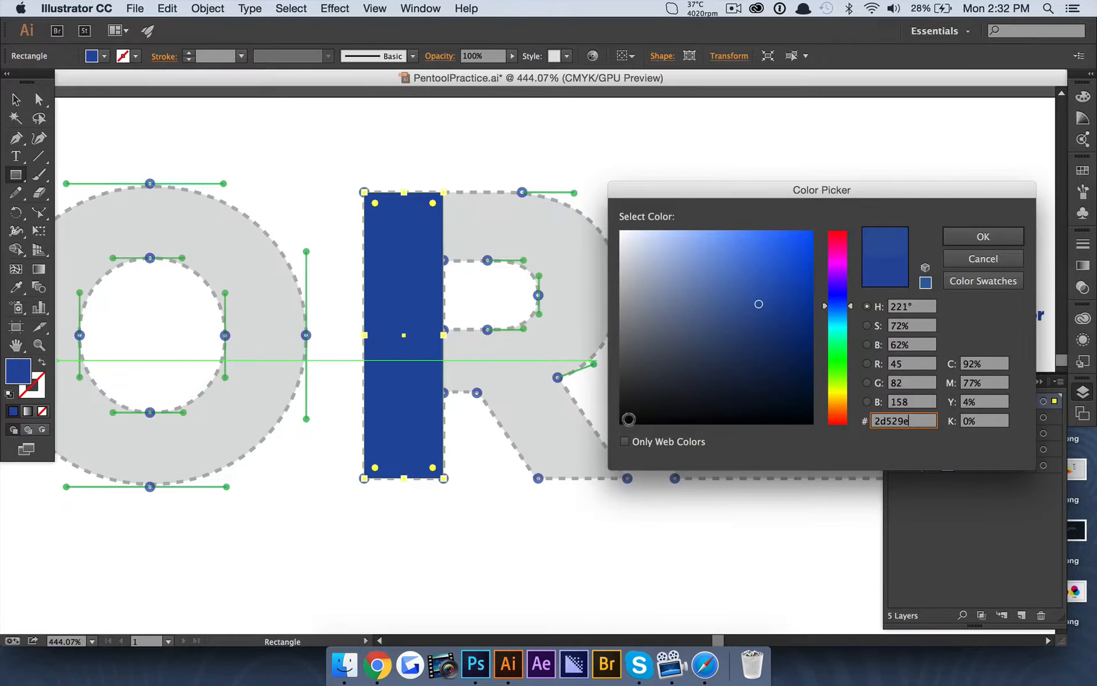
click(622, 423)
click(946, 236)
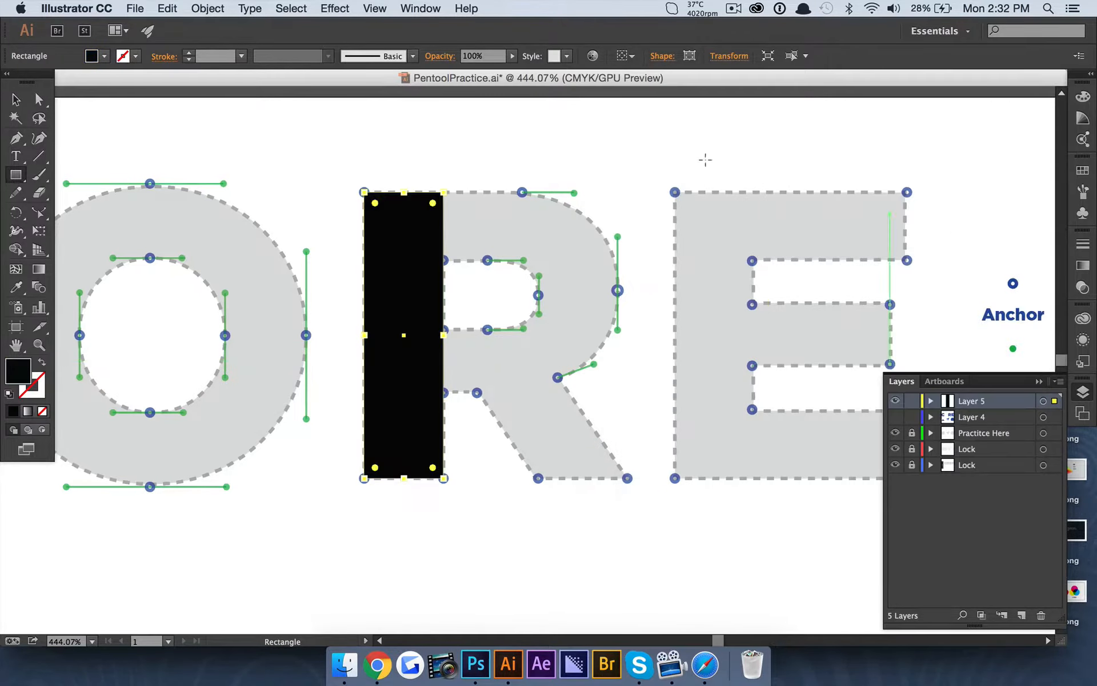
click(16, 100)
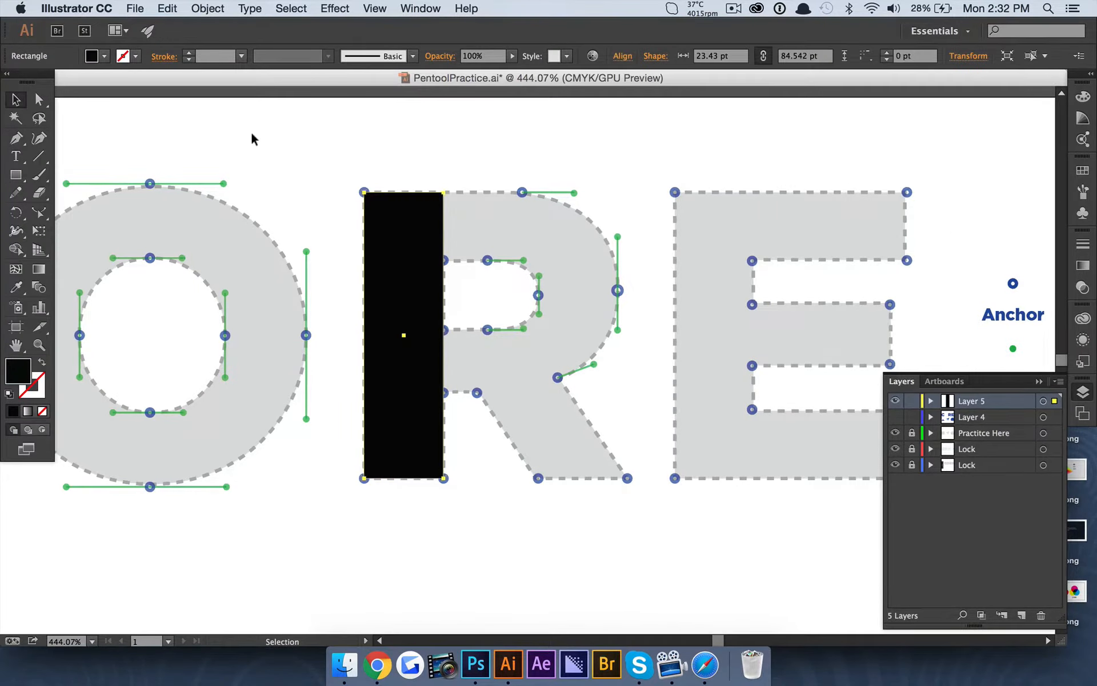
click(557, 254)
Step: Draw a circle about 56 pt in diameter from the centre of the R's bowl out to its curved outer edge, then deselect it
scroll(556, 255, up, 2)
scroll(556, 255, right, 2)
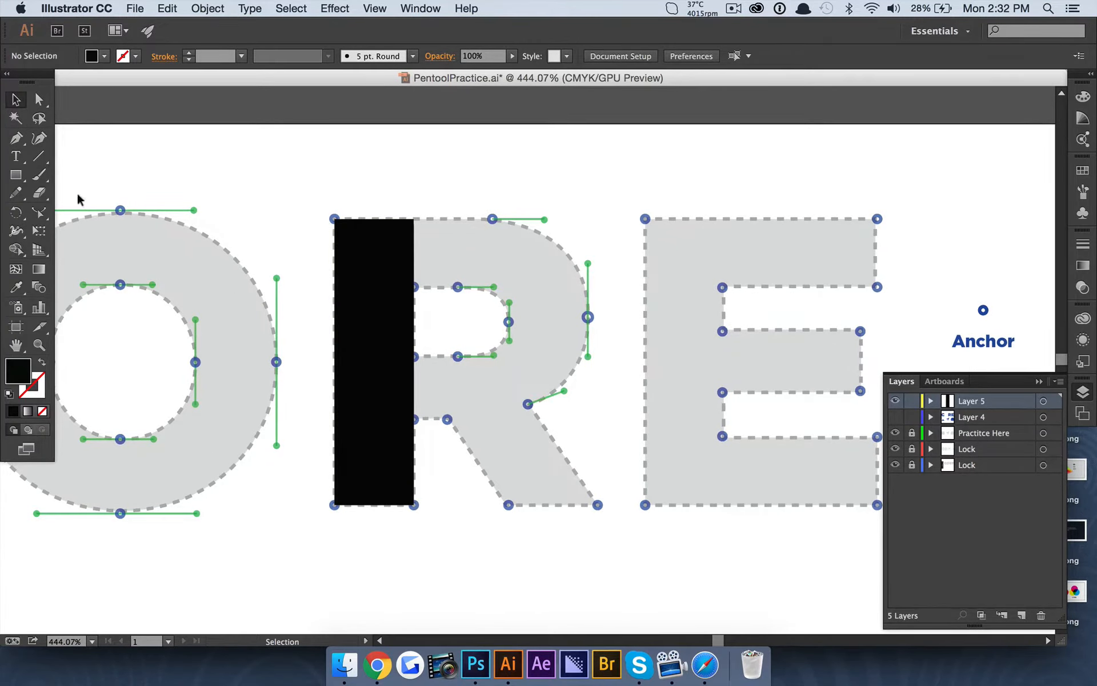
click(16, 176)
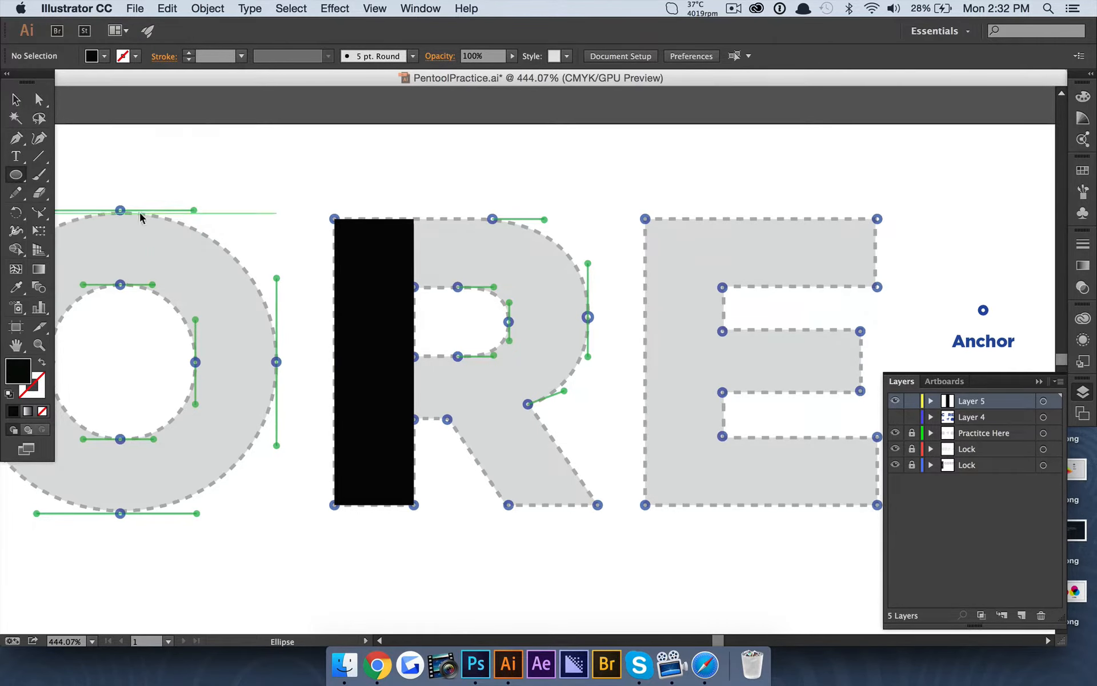
click(142, 218)
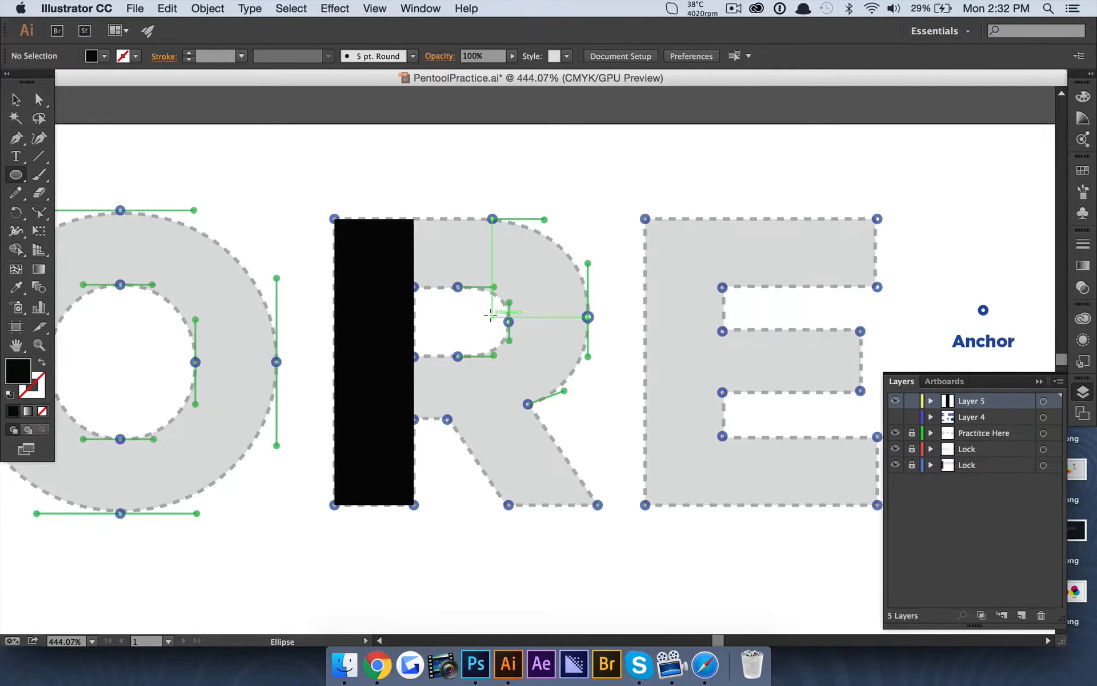
mouse_move(490, 314)
mouse_down()
mouse_move(571, 372)
mouse_move(613, 423)
mouse_move(548, 368)
mouse_move(612, 430)
mouse_move(552, 383)
mouse_move(626, 439)
mouse_move(582, 410)
mouse_up()
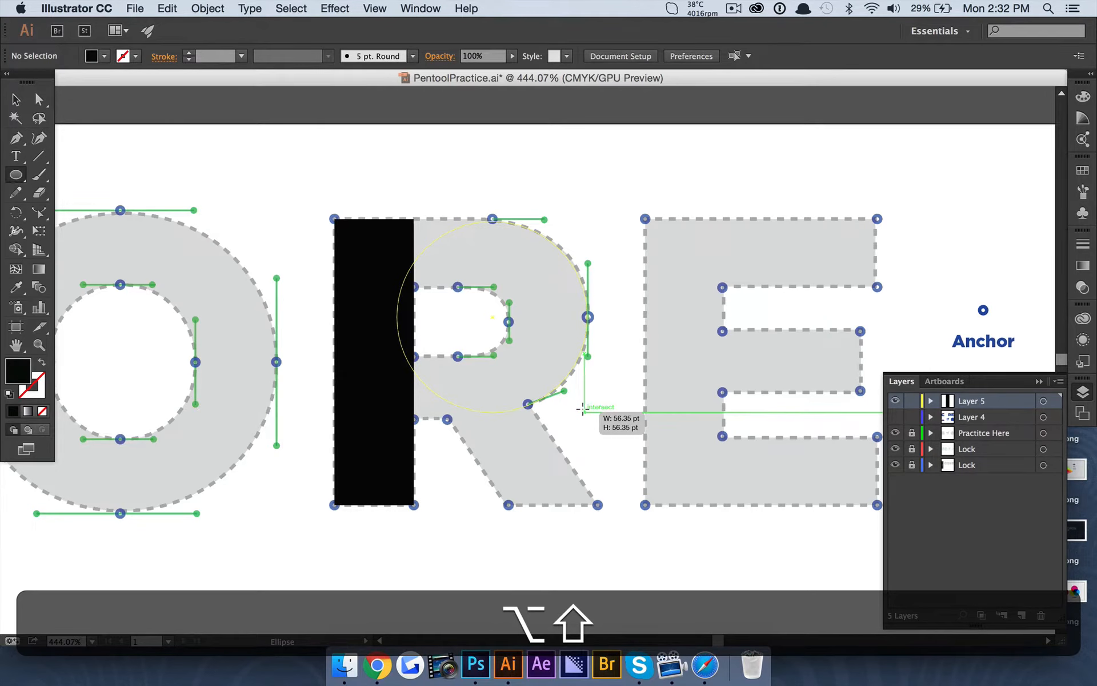
drag(583, 409, 586, 411)
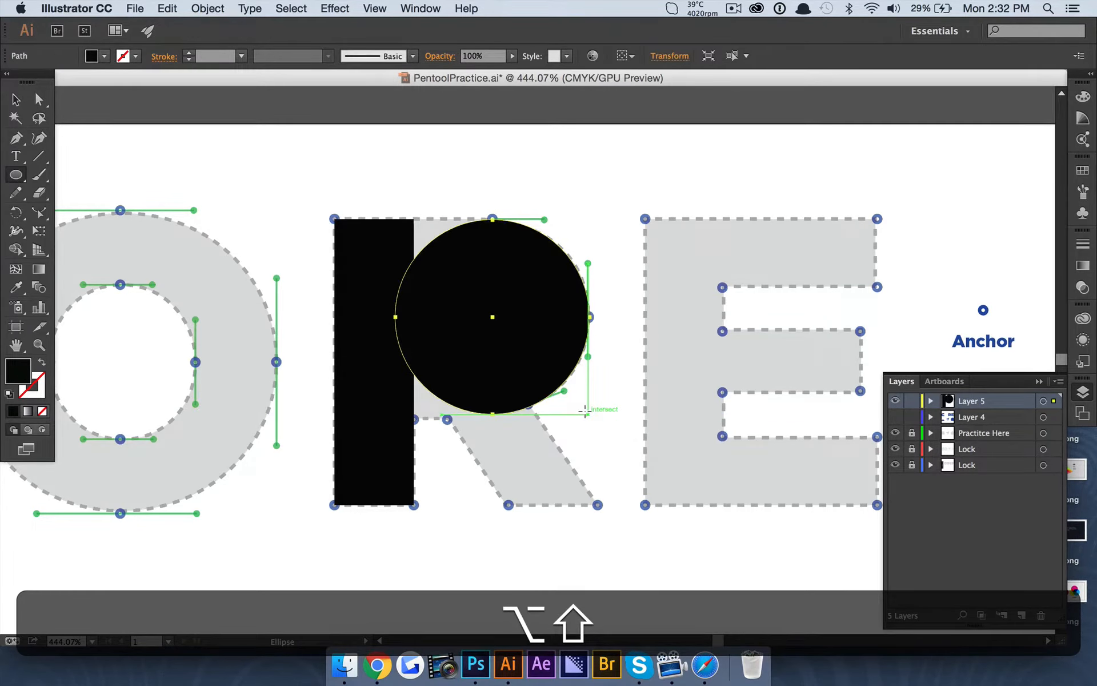
click(38, 100)
click(258, 109)
Step: Delete the leftmost anchor point of the black circle, the one overlapping the R's stem
scroll(403, 150, up, 2)
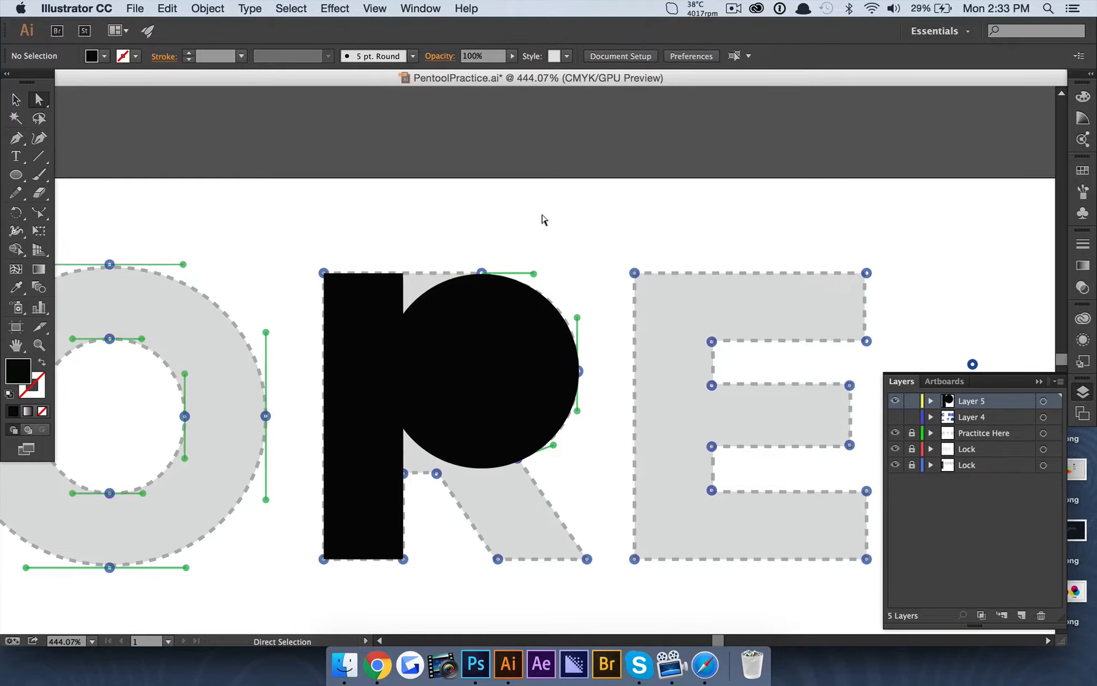
click(490, 318)
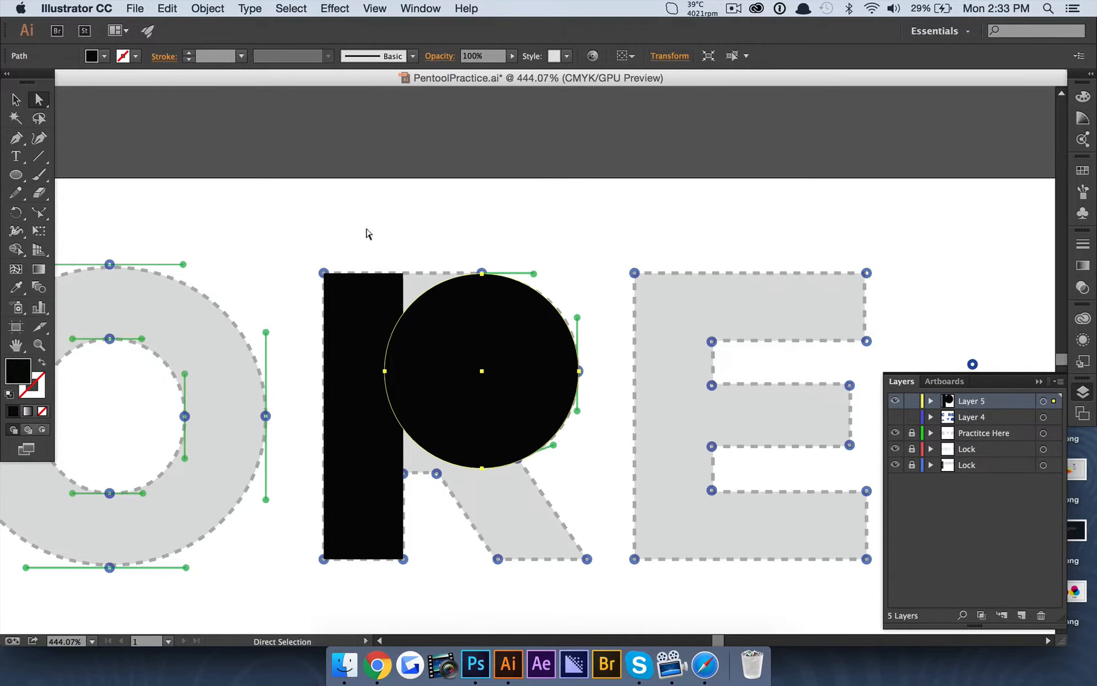
click(19, 139)
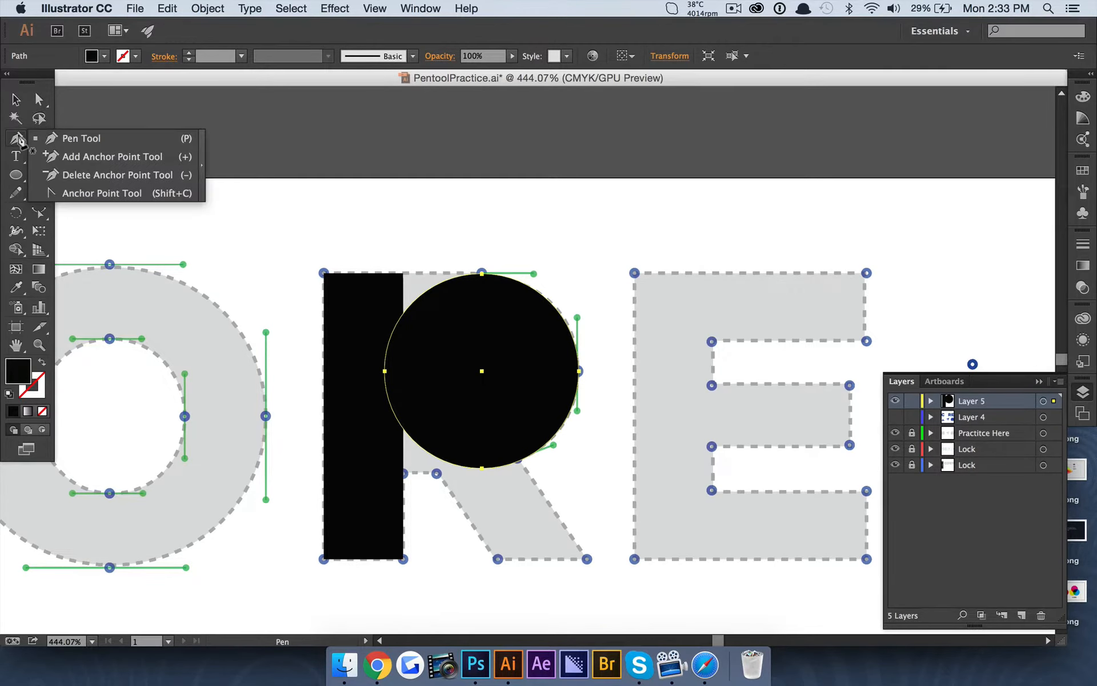
click(85, 175)
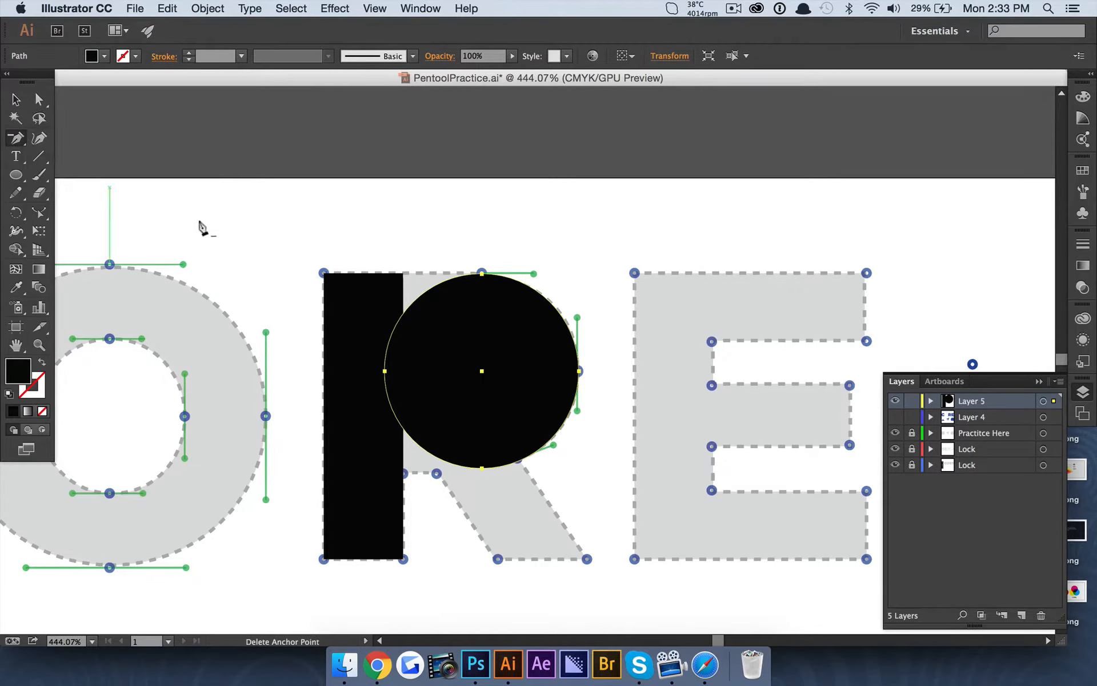
click(385, 371)
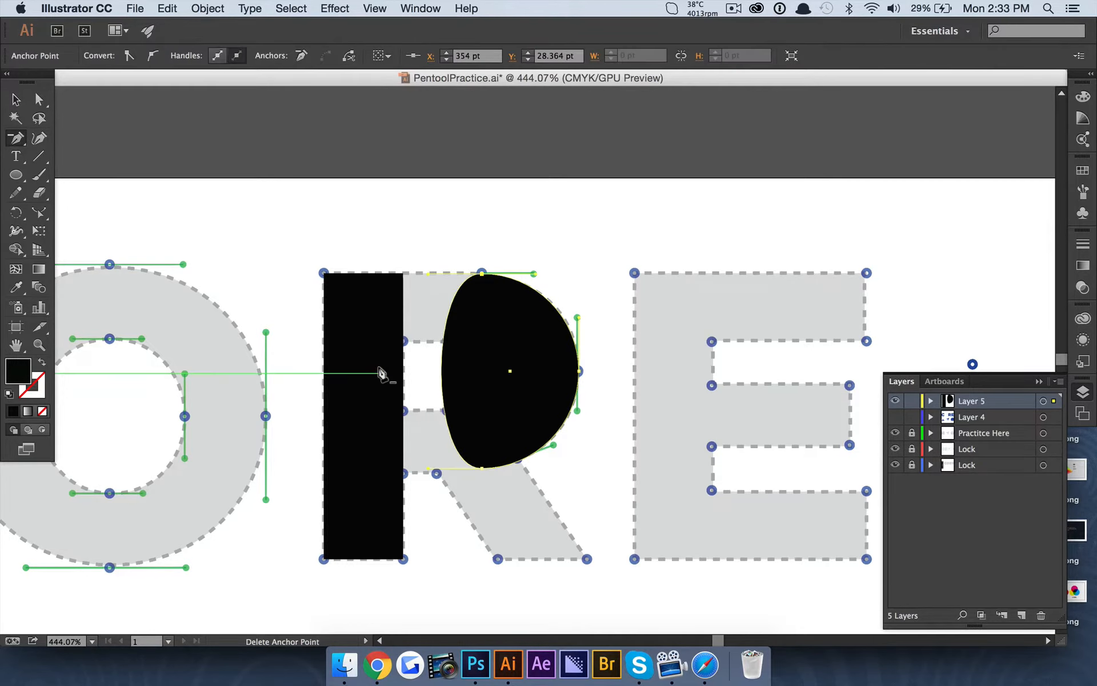
Step: Retract the left-hand handles of the bowl shape's top and bottom anchors so its left side becomes a straight vertical edge
click(39, 98)
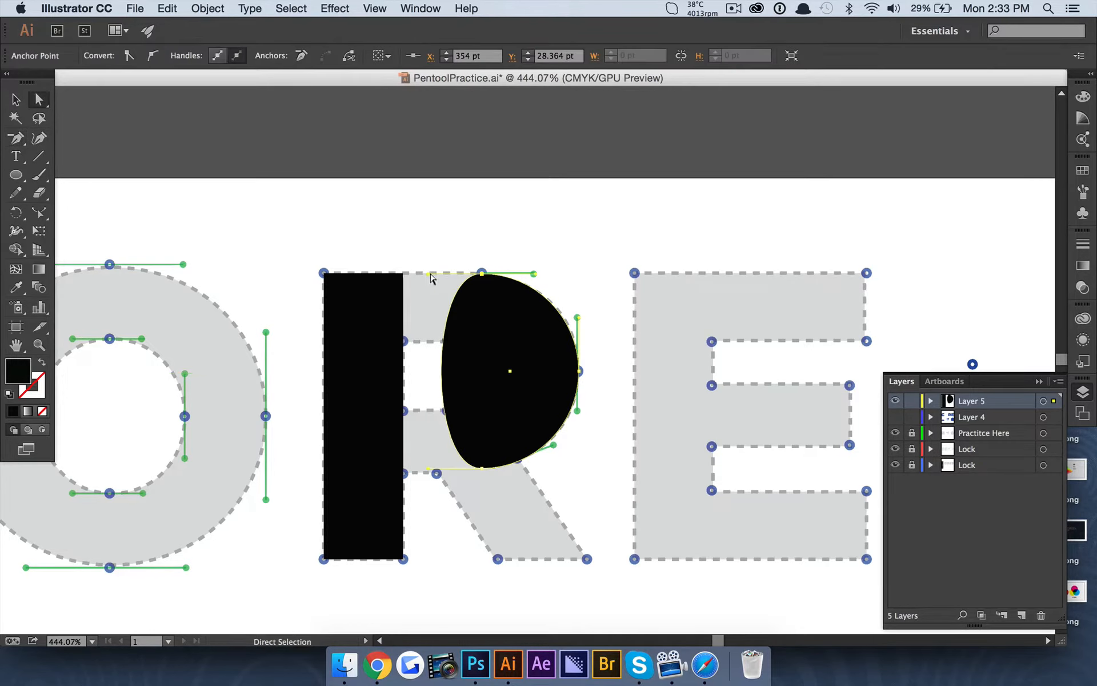
key(shift)
drag(421, 266, 482, 272)
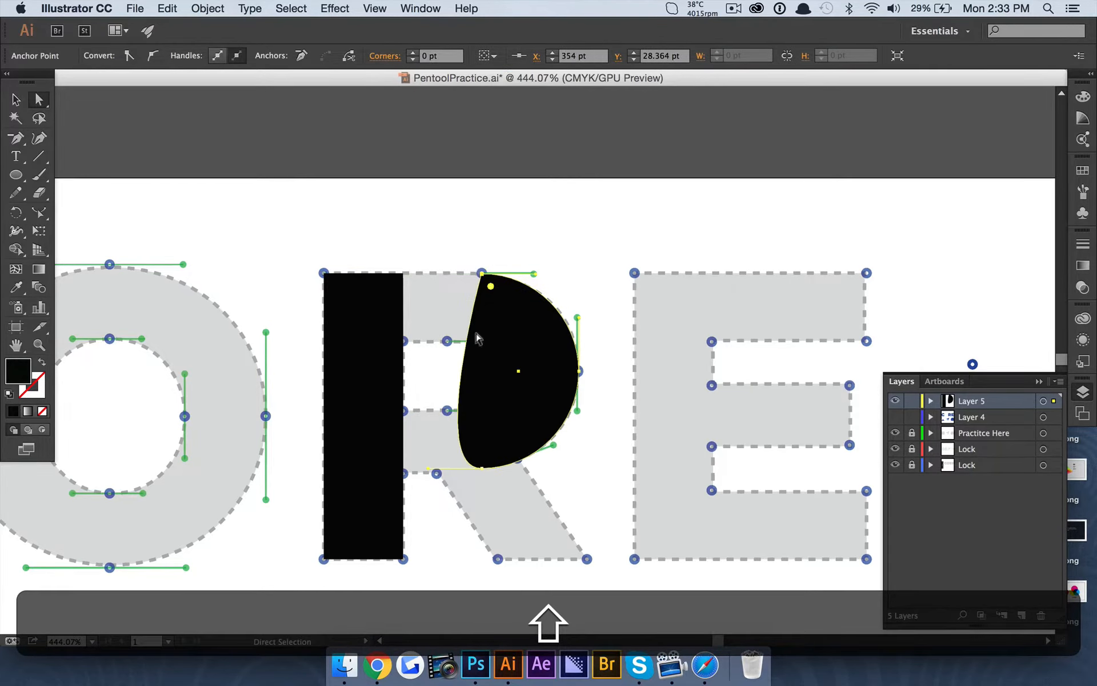
key(shift)
drag(427, 469, 482, 468)
click(534, 201)
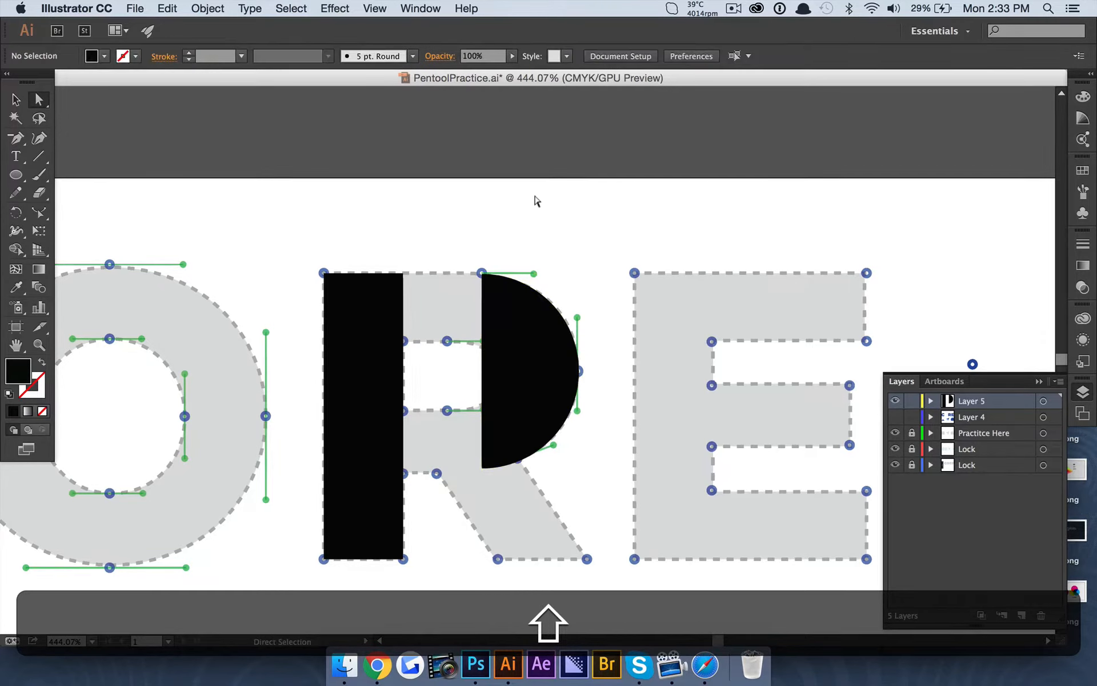
scroll(475, 265, down, 3)
scroll(473, 265, up, 2)
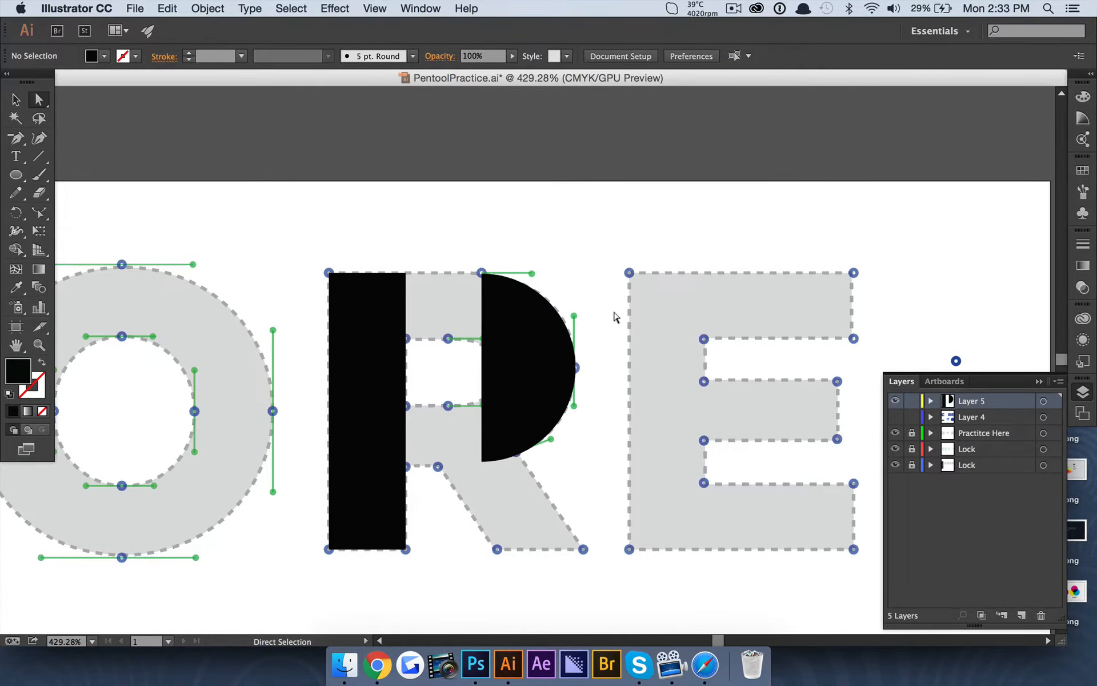
click(486, 321)
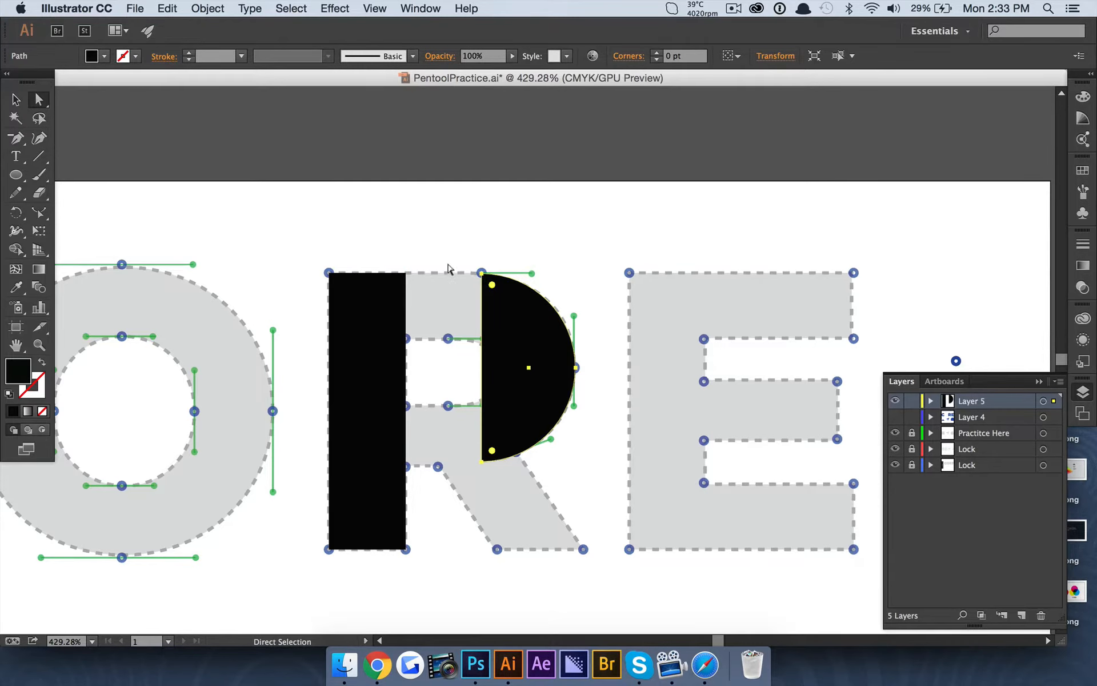
click(468, 197)
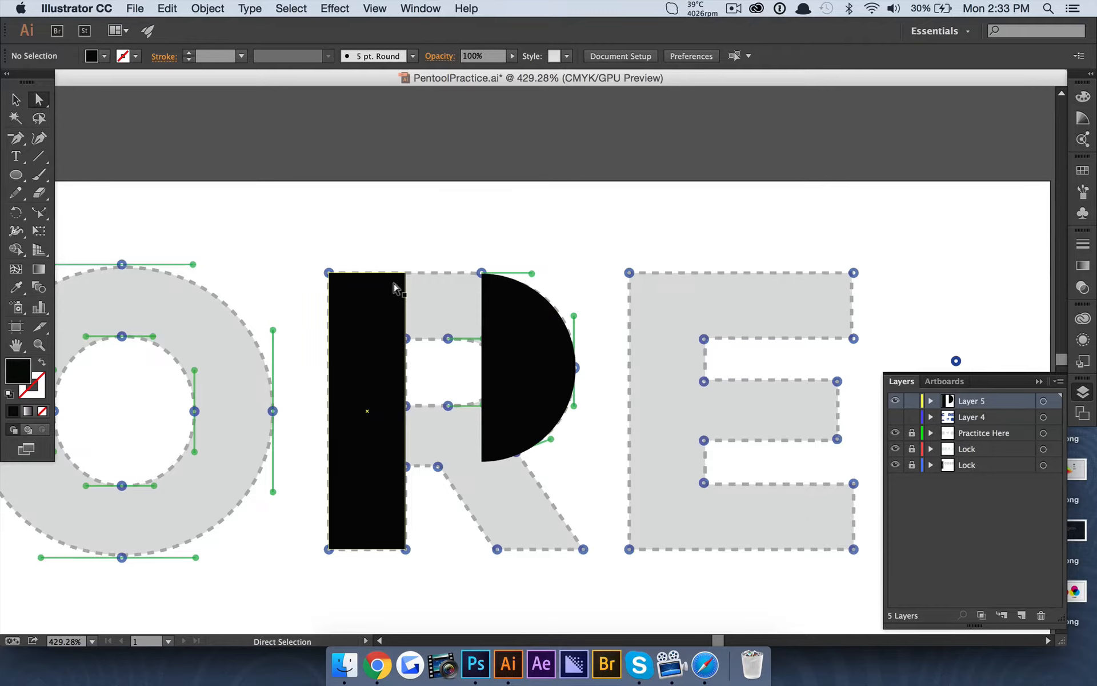
Step: Add two anchor points, one upper and one lower, along the straight left edge of the black semicircle
click(501, 331)
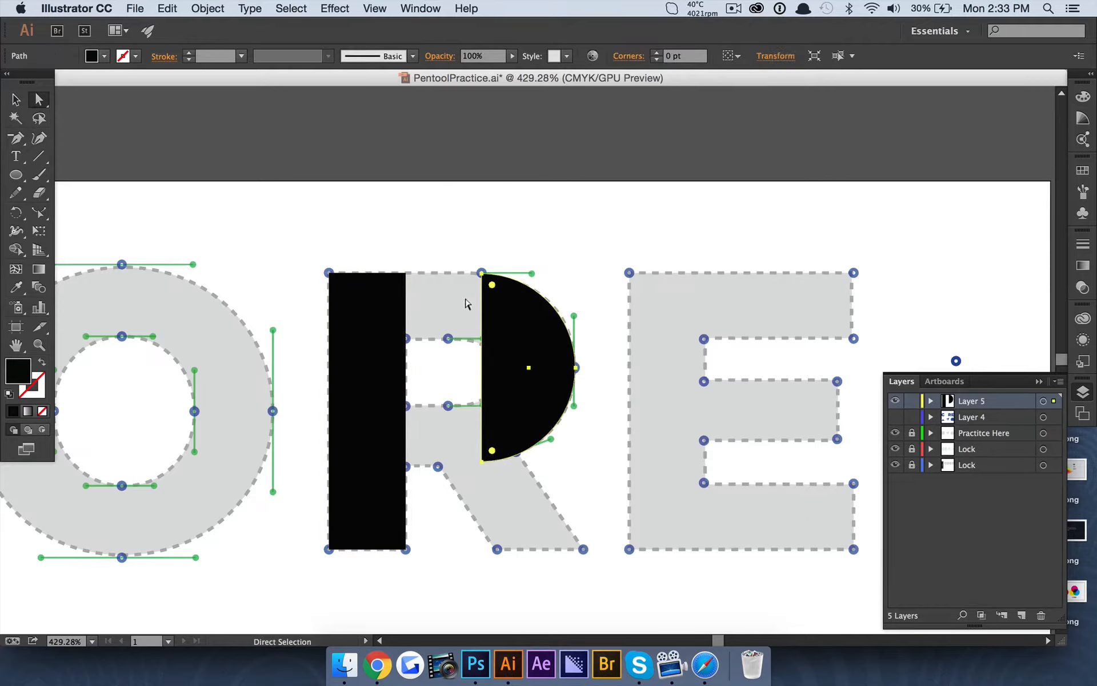
click(17, 138)
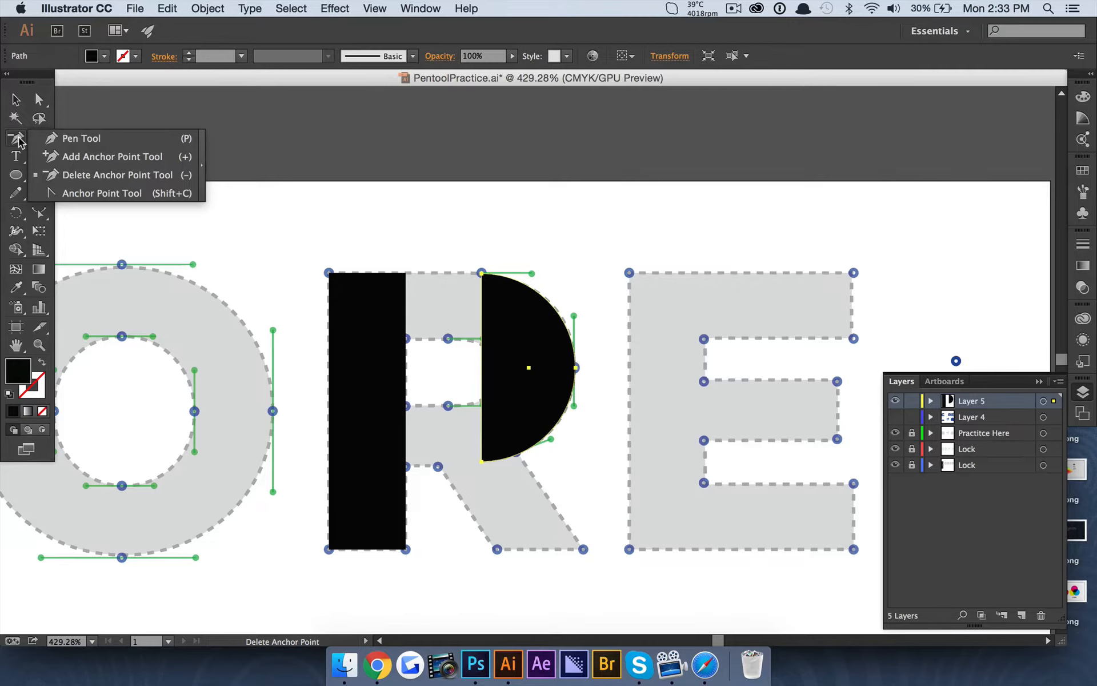
click(138, 161)
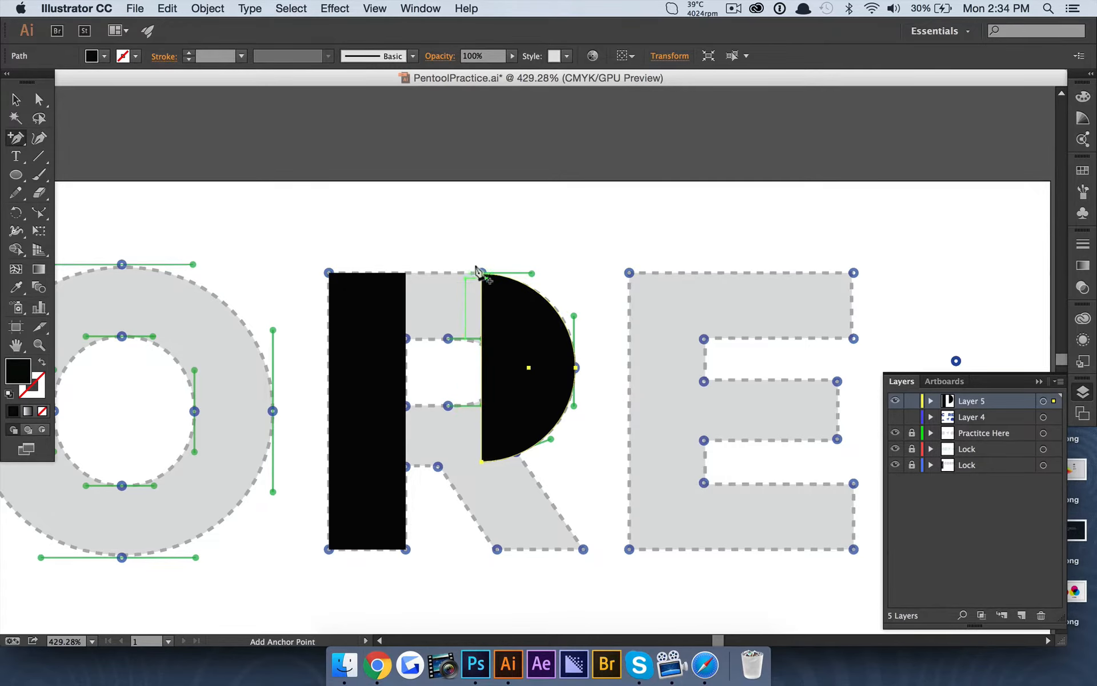
click(481, 318)
scroll(476, 355, up, 5)
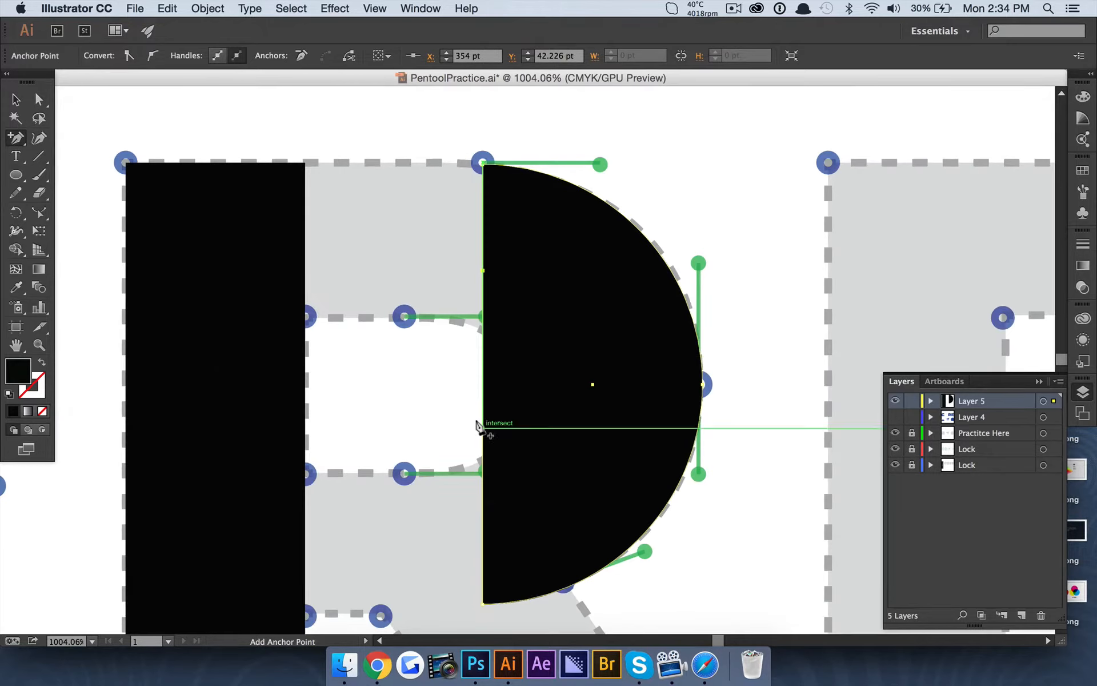
click(483, 423)
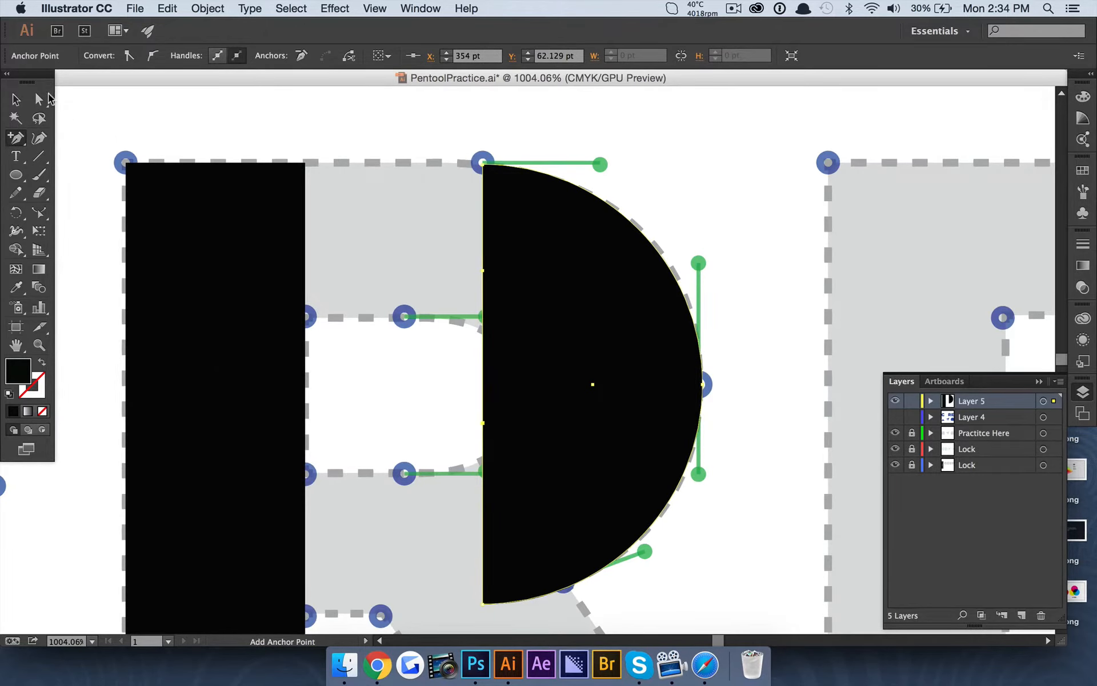
Step: Move the two added anchors to the stem's right edge, level with the bowl's top and bottom, to join bowl and stem
click(39, 100)
scroll(337, 203, down, 4)
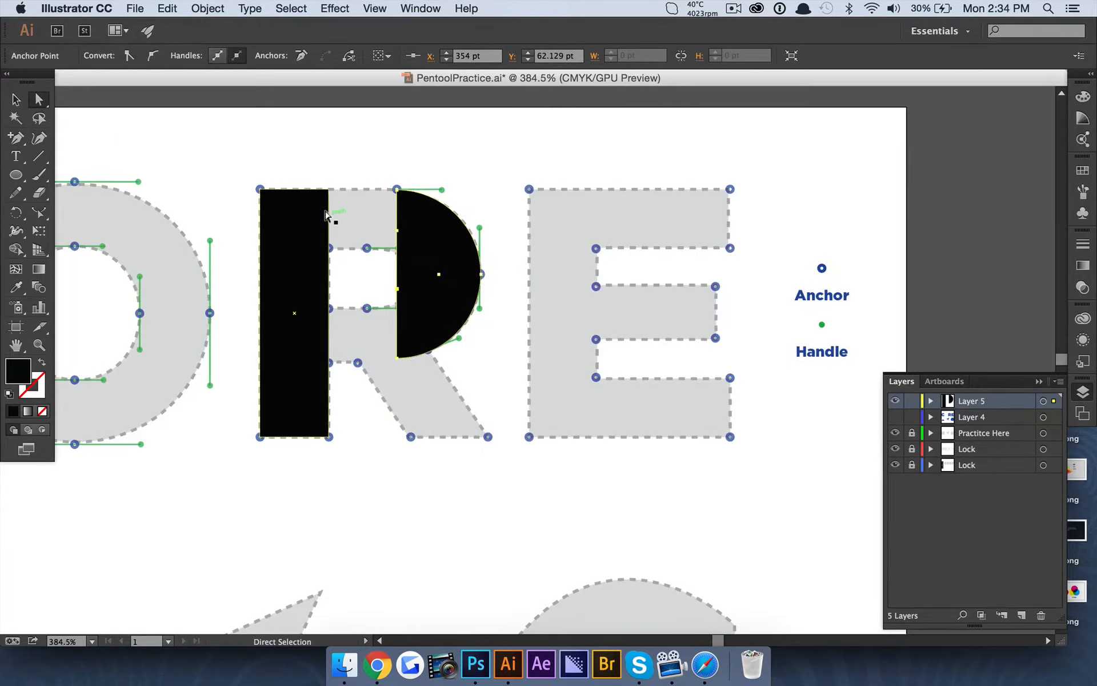
scroll(326, 216, up, 3)
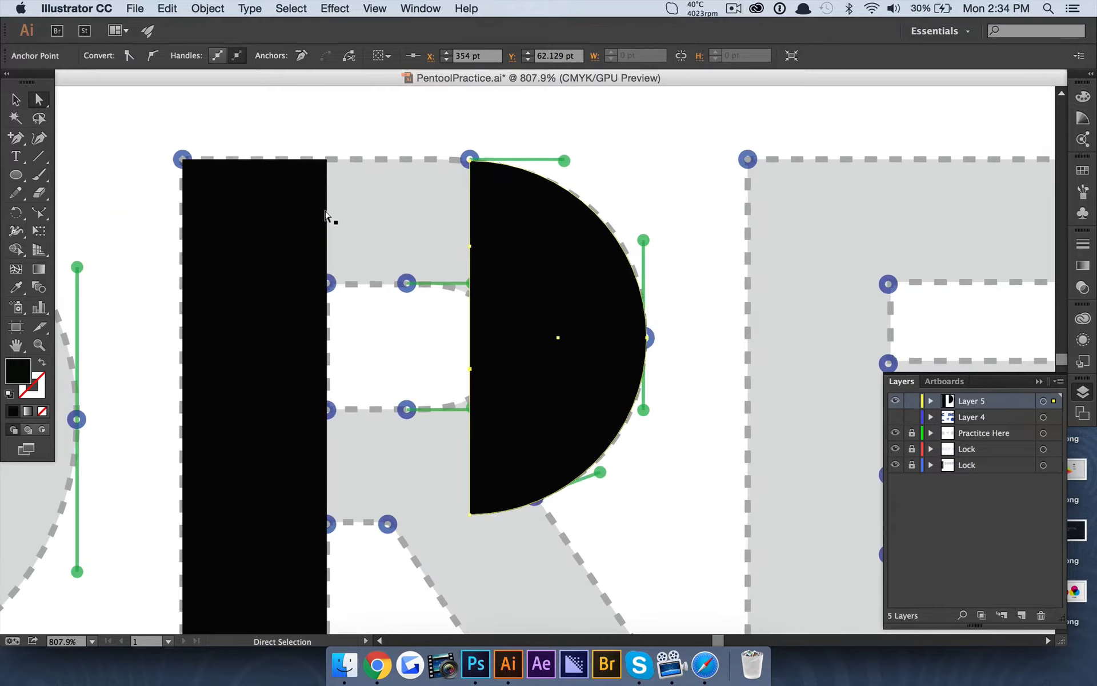
drag(470, 368, 320, 515)
drag(470, 246, 320, 158)
click(434, 118)
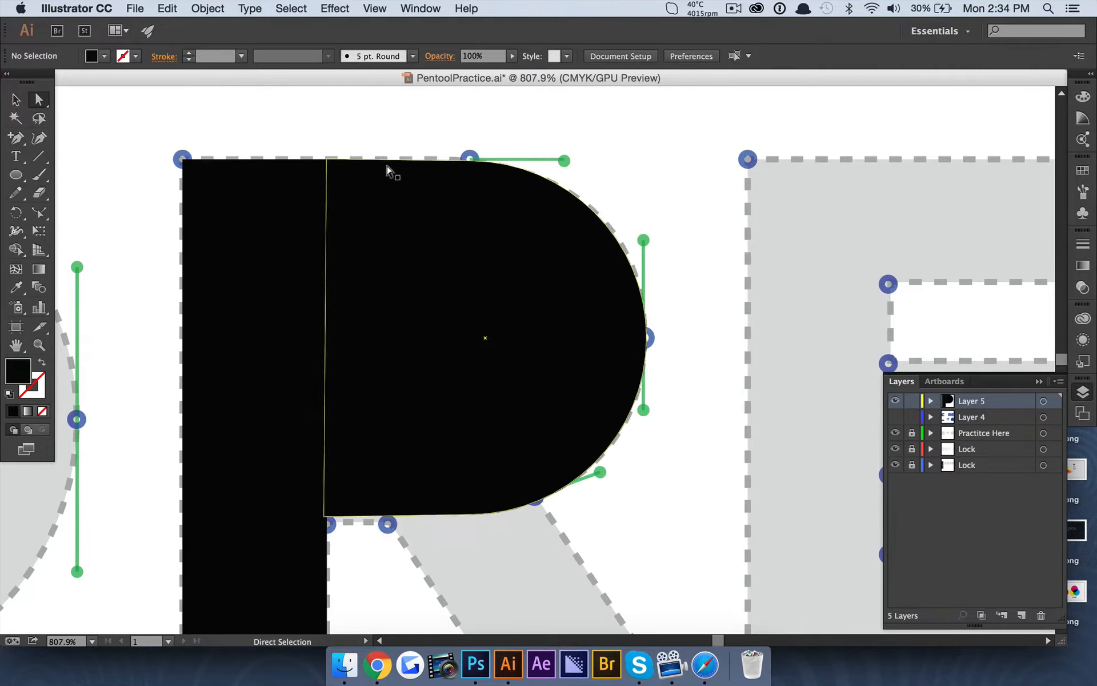
Step: Duplicate the black stem rectangle and place the copy over the R's leg, its lower edge on the baseline
scroll(387, 167, down, 5)
scroll(362, 147, down, 2)
scroll(392, 215, up, 4)
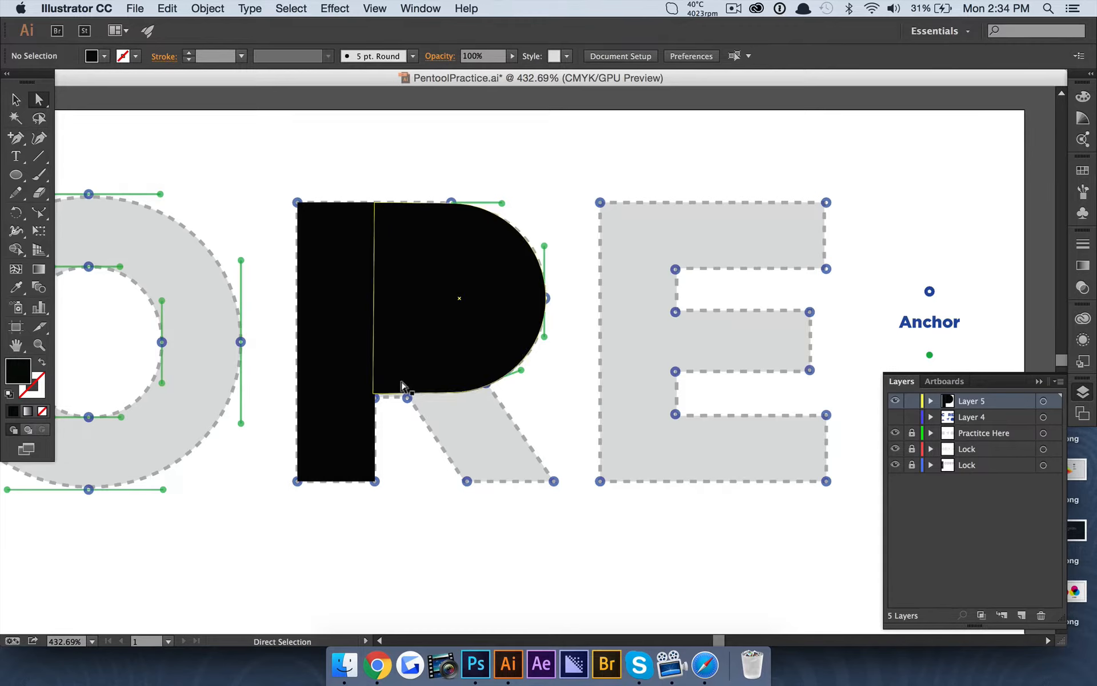
key(v)
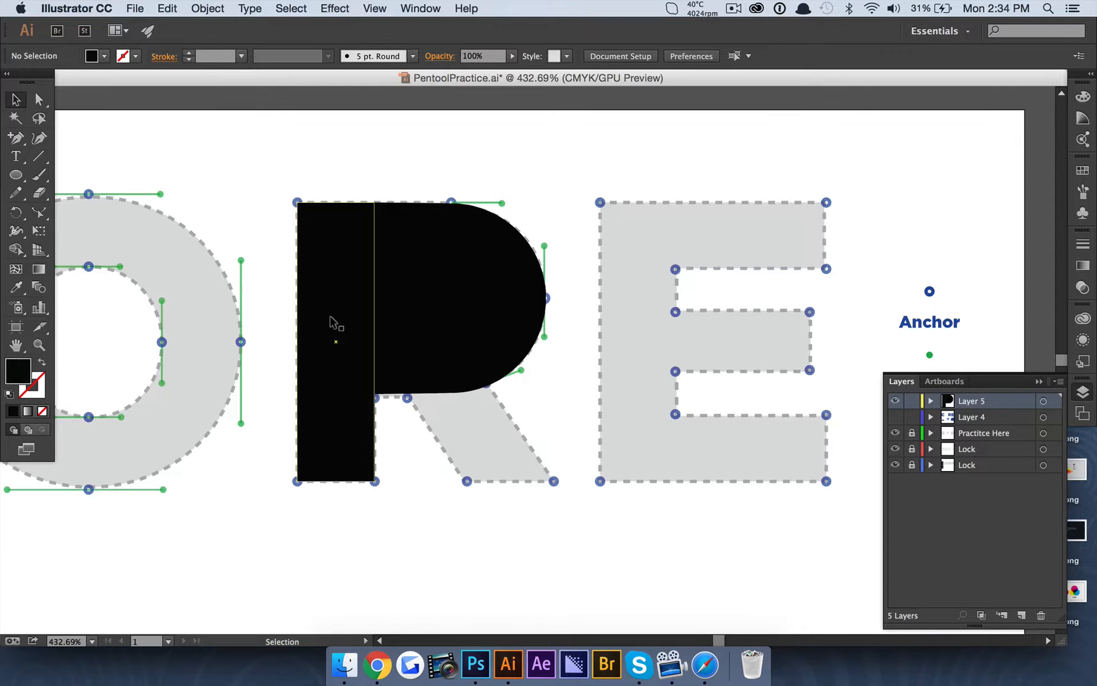
click(330, 321)
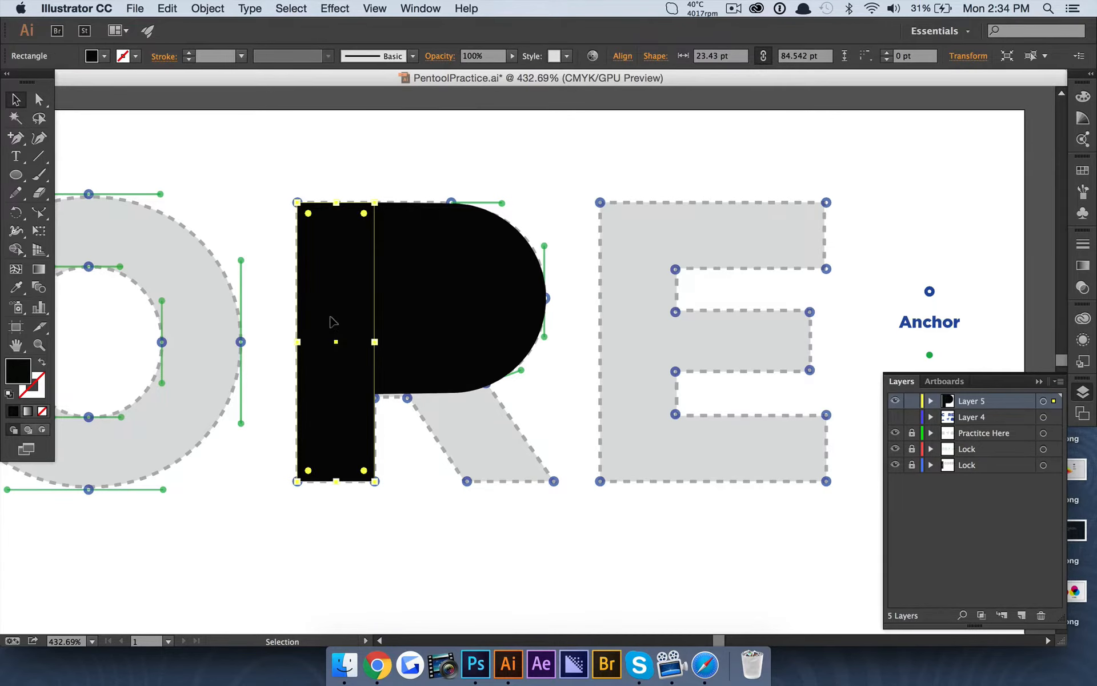
key(super+c)
key(super+v)
drag(520, 421, 497, 402)
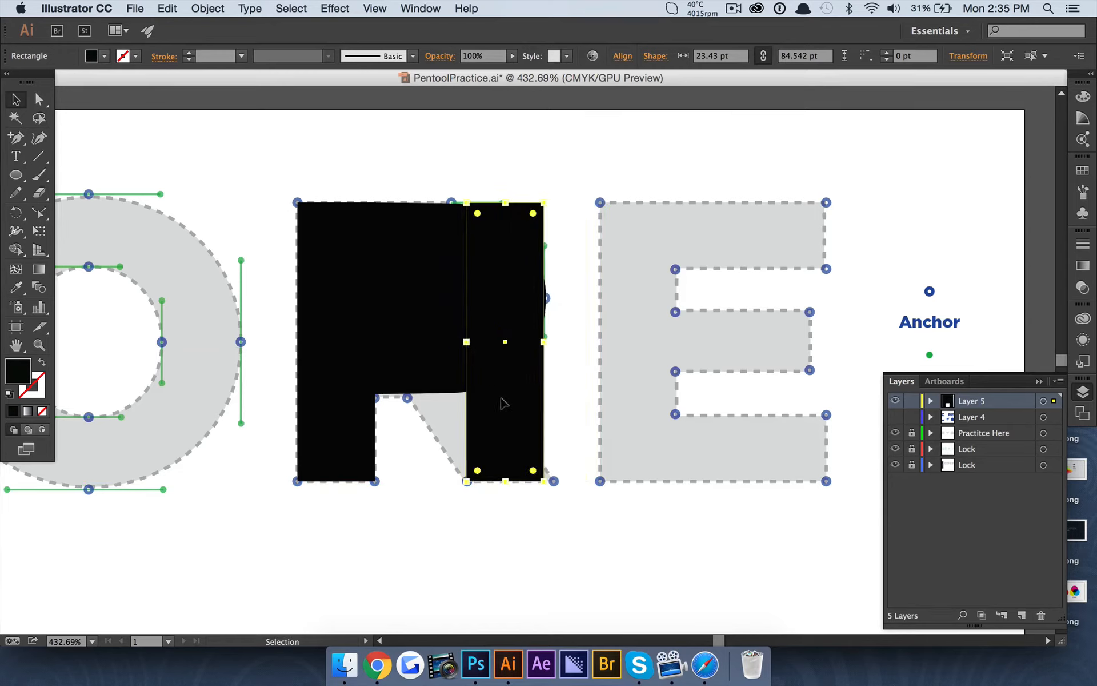
Step: Shift the copied rectangle's two upper anchors left until its left edge follows the slant of the template leg
click(39, 100)
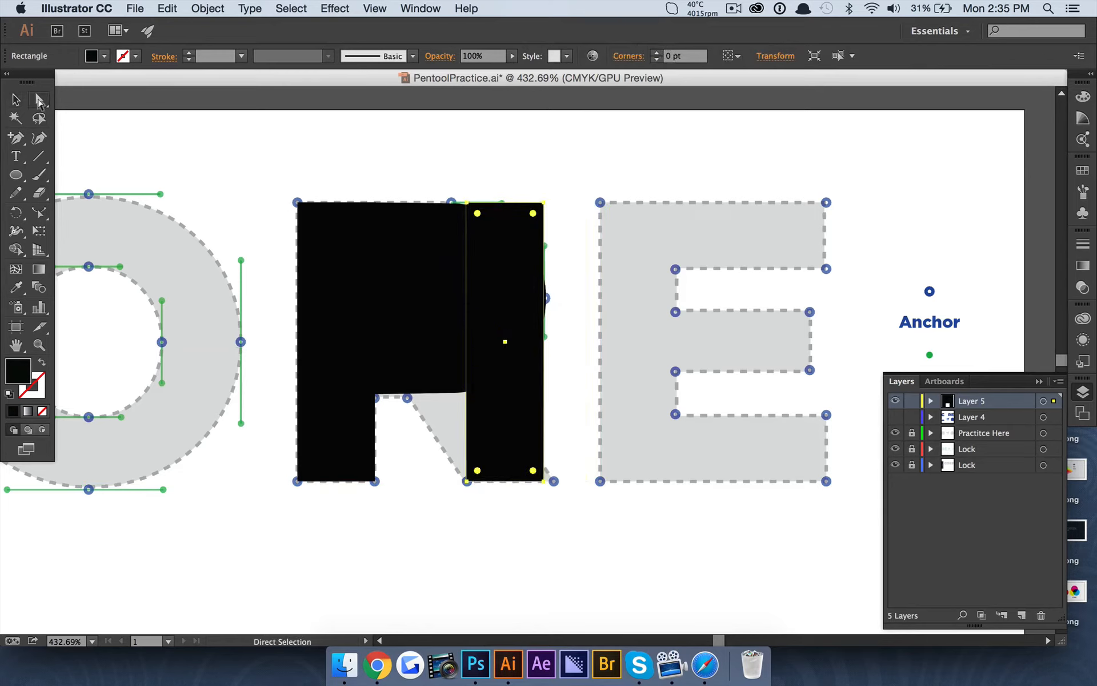
click(541, 203)
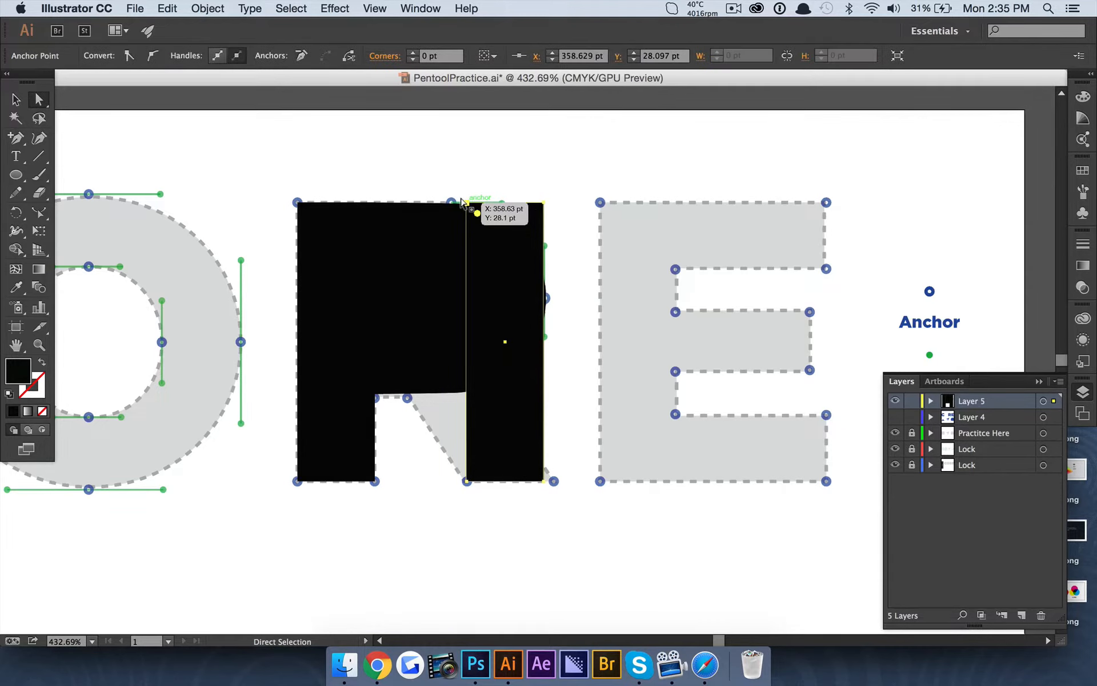
shift+click(540, 202)
key(Left)
key(Left)
key(Left)
key(Left)
key(Left)
key(Left)
key(Left)
key(Left)
key(Left)
key(Left)
key(Left)
key(Left)
key(Left)
key(Left)
key(Left)
key(Left)
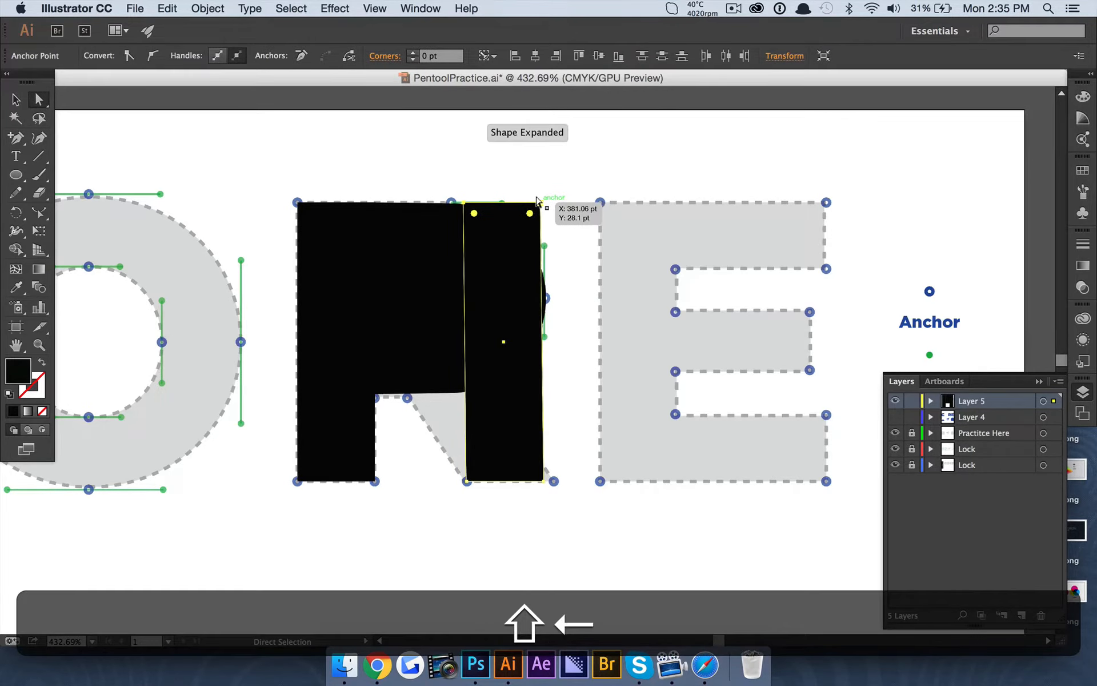
key(Left)
key(Left)
key(Left)
key(Left)
key(Left)
key(Left)
key(Left)
key(Left)
key(Left)
key(Left)
key(Left)
key(Left)
key(Left)
key(Left)
key(Left)
key(Left)
key(Left)
key(Left)
key(Left)
key(Left)
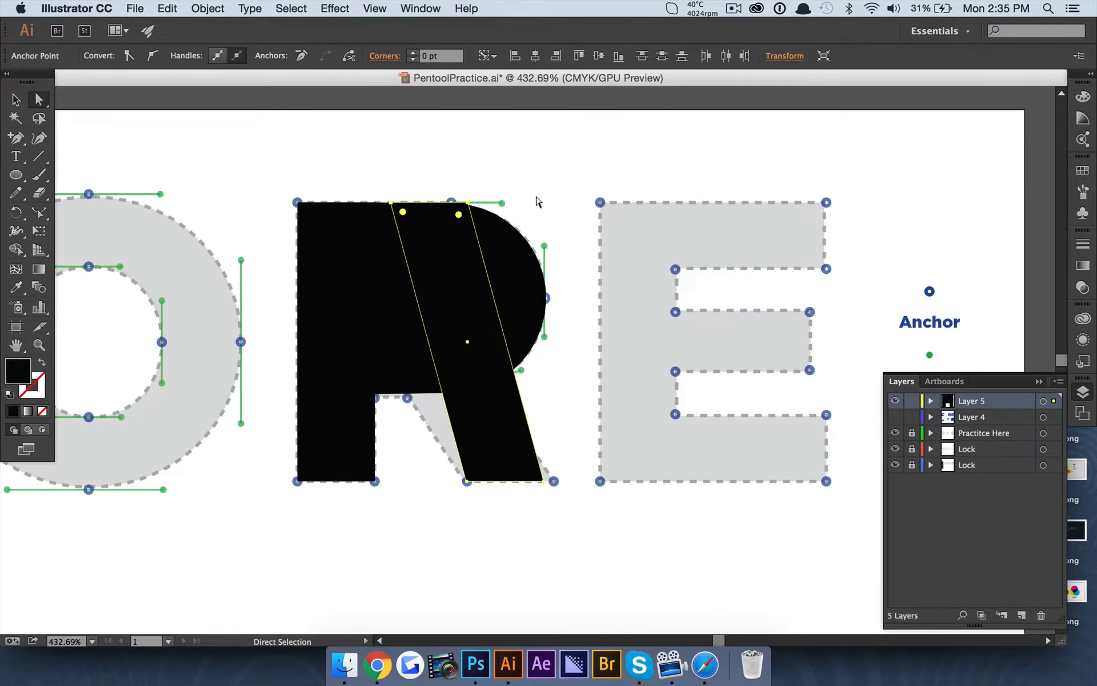
key(Left)
key(Left)
key(Left)
key(Left)
key(Left)
key(Left)
key(Left)
key(Left)
key(Left)
key(Left)
key(Left)
key(Left)
key(Left)
key(Left)
key(Left)
key(Left)
key(Left)
key(Left)
key(Left)
key(Left)
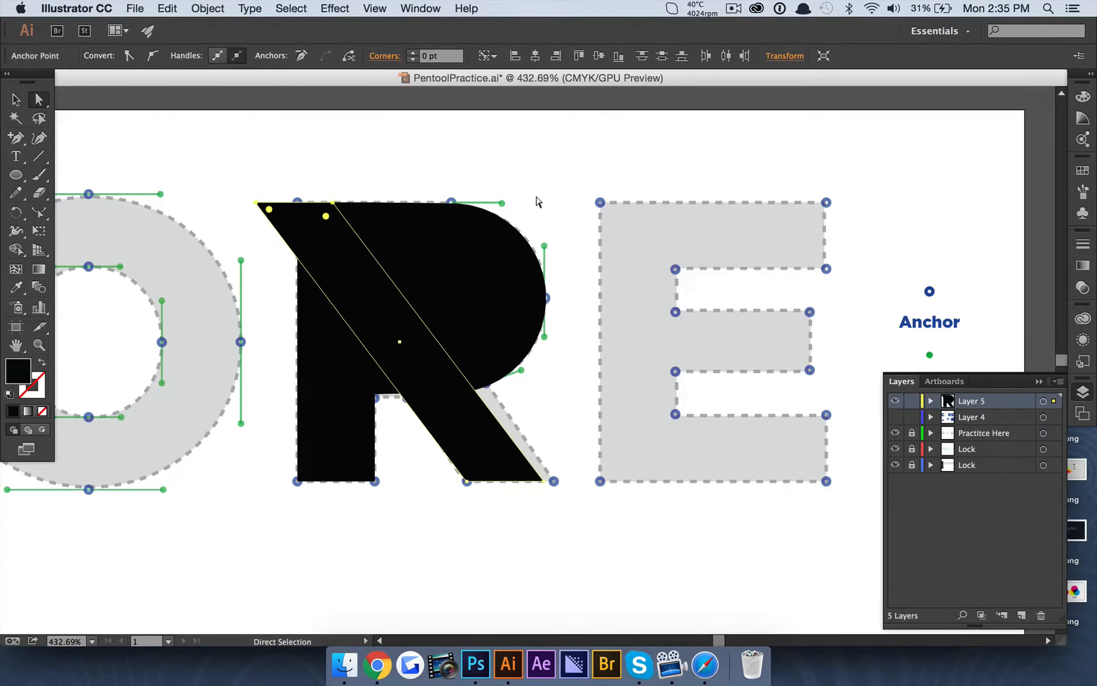
key(Right)
key(Right)
key(Right)
key(Right)
key(Right)
key(Right)
key(Right)
key(Right)
key(Right)
key(Right)
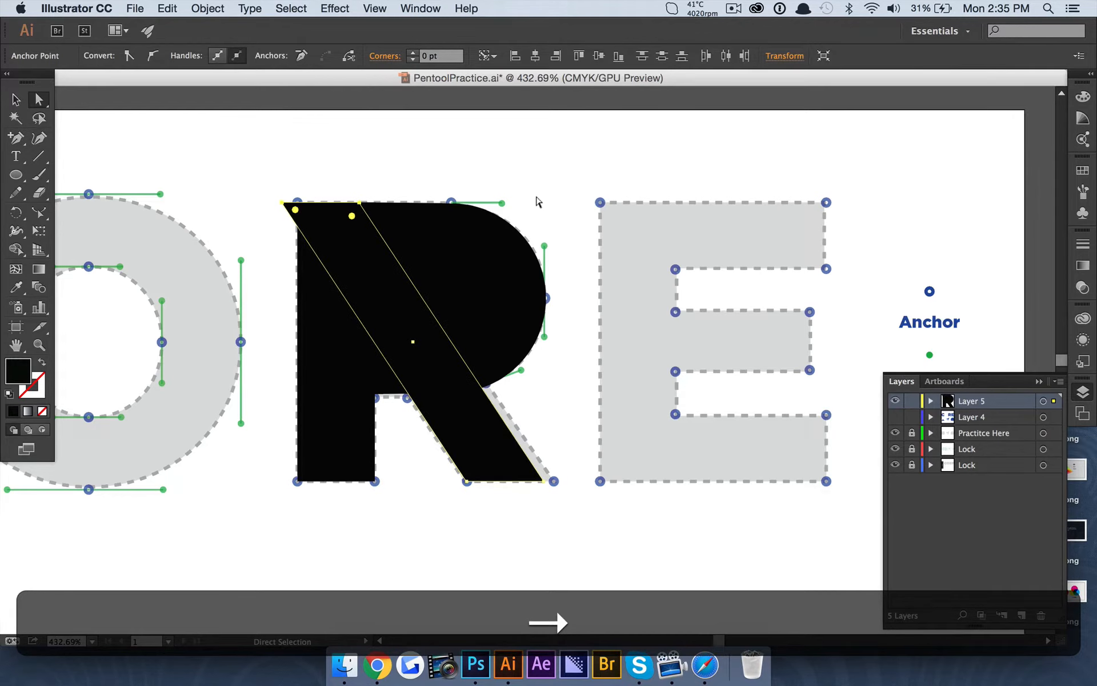
key(Left)
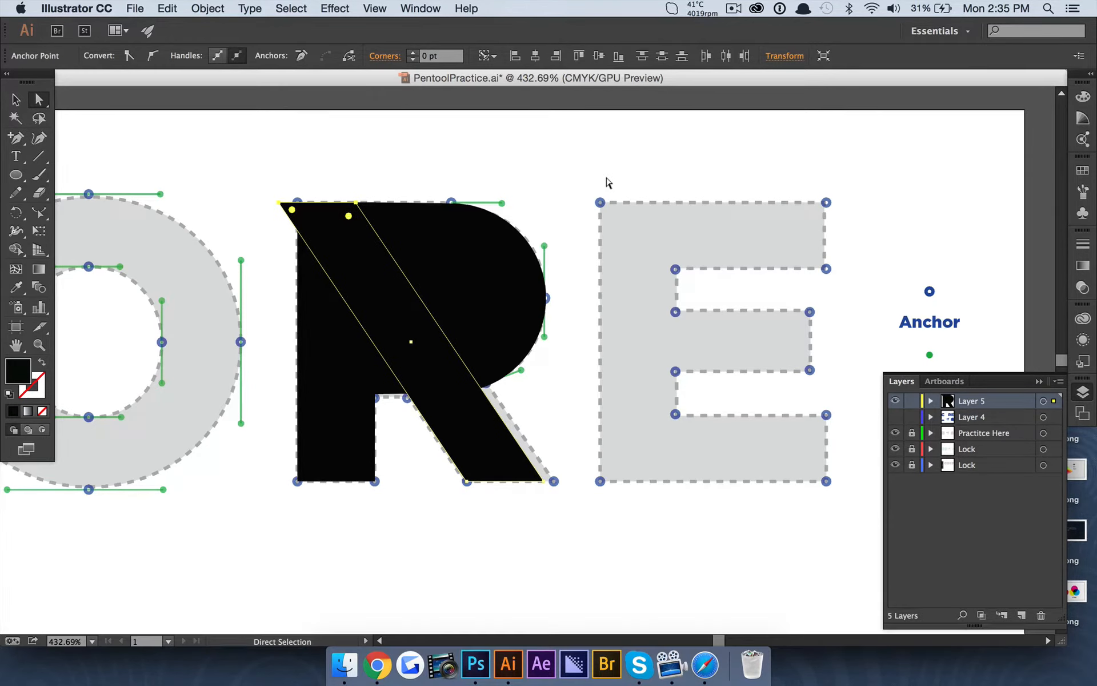
click(515, 166)
click(472, 386)
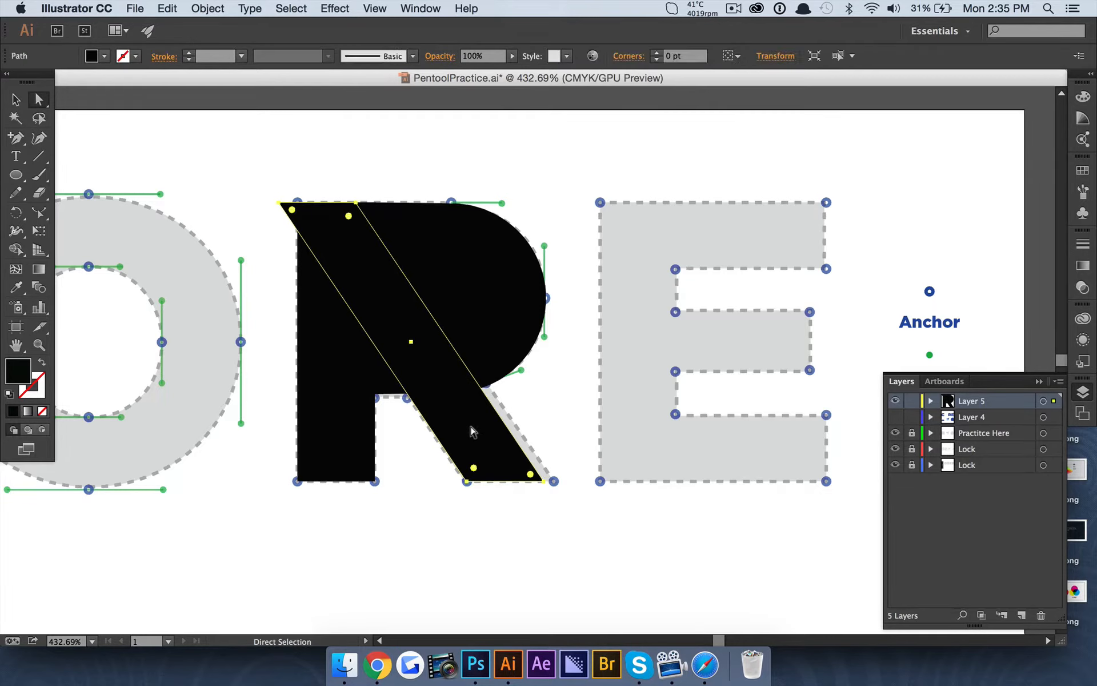
click(546, 162)
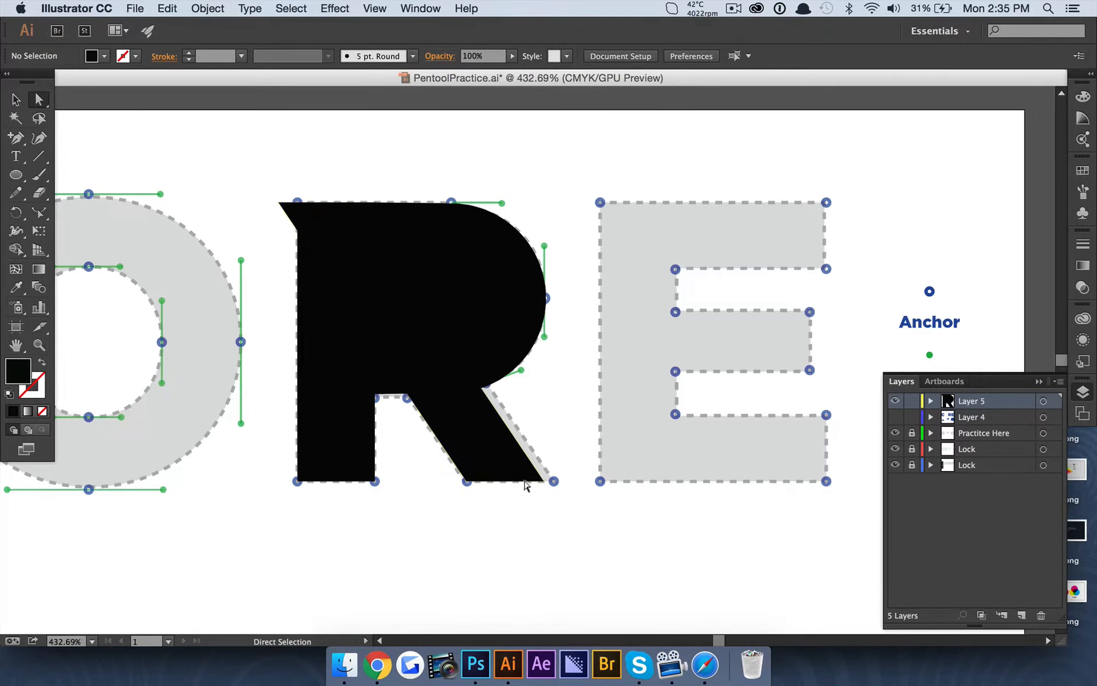
Step: Move the slanted leg's two right-hand anchors right to widen it to the template leg's right edge
click(543, 481)
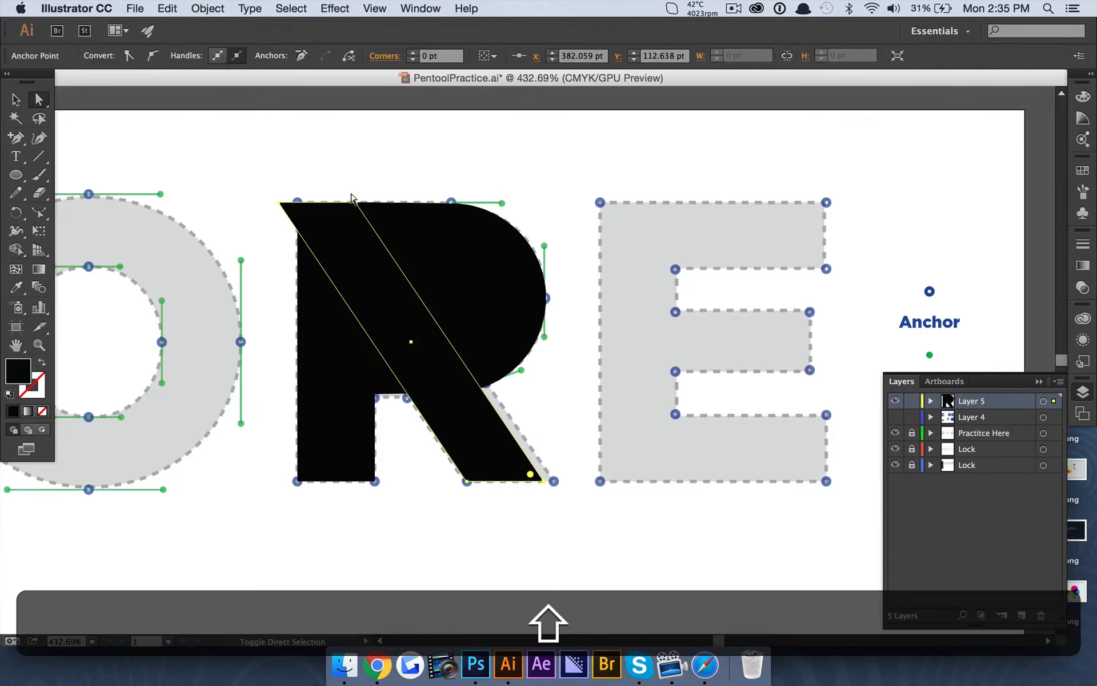
shift+click(351, 198)
key(Right)
key(Right)
key(Right)
key(Right)
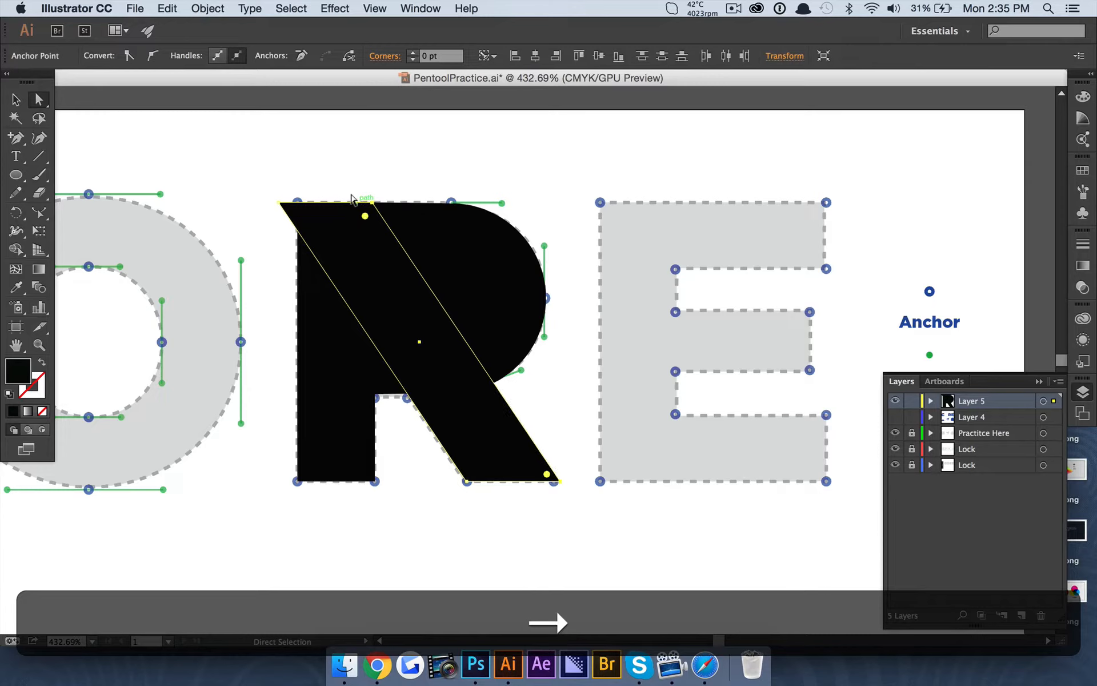
key(Left)
key(Left)
key(Left)
key(Right)
key(Right)
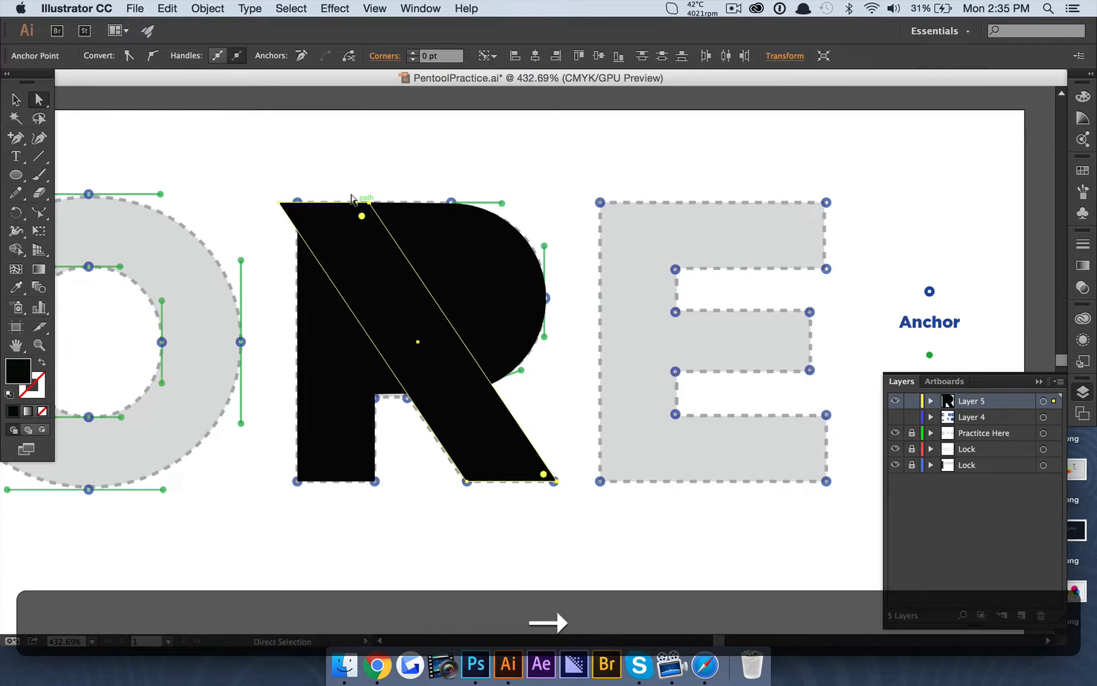
click(451, 155)
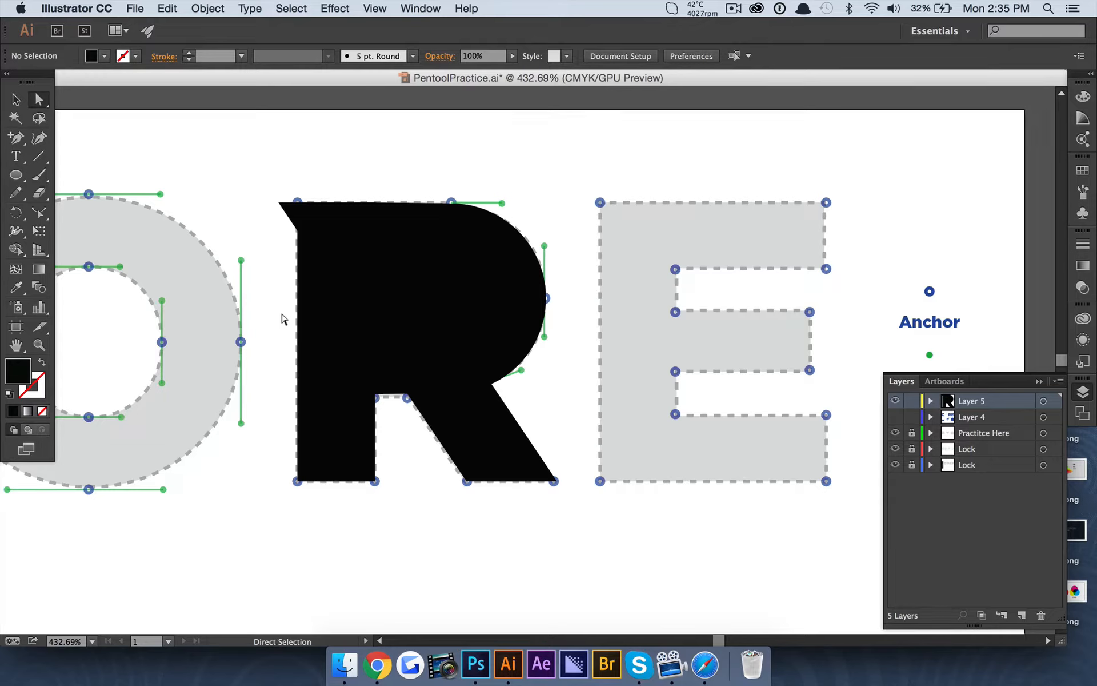
Step: Add an anchor on the leg's left edge inside the R and delete its upper-left anchor protruding beyond the stem
drag(279, 204, 346, 305)
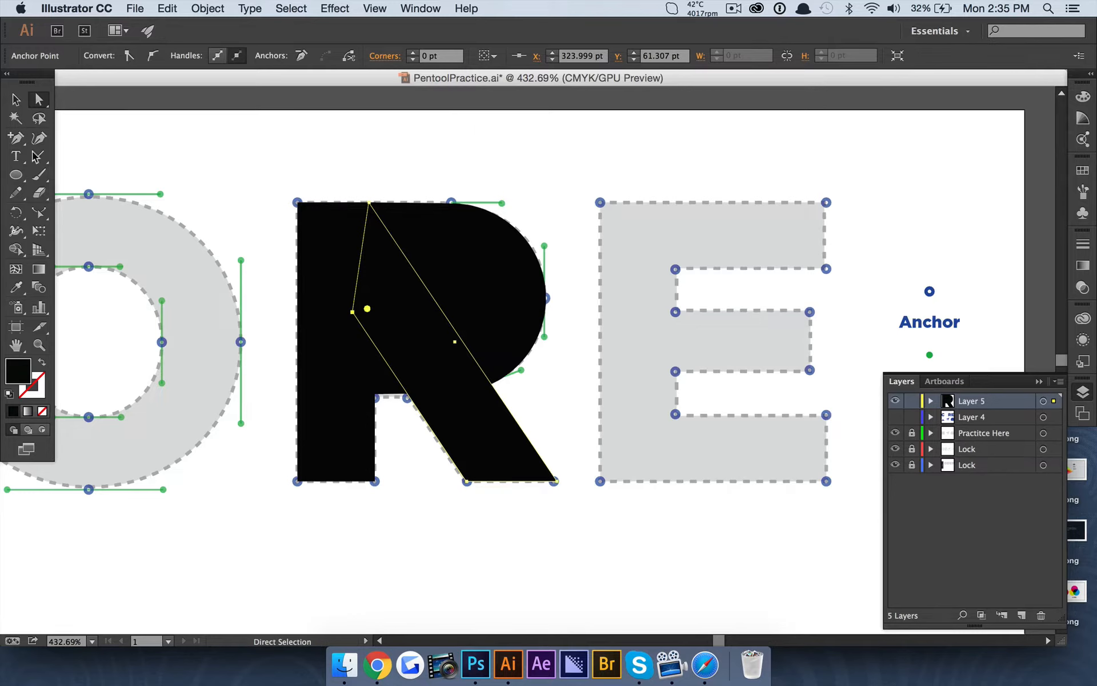
key(super+z)
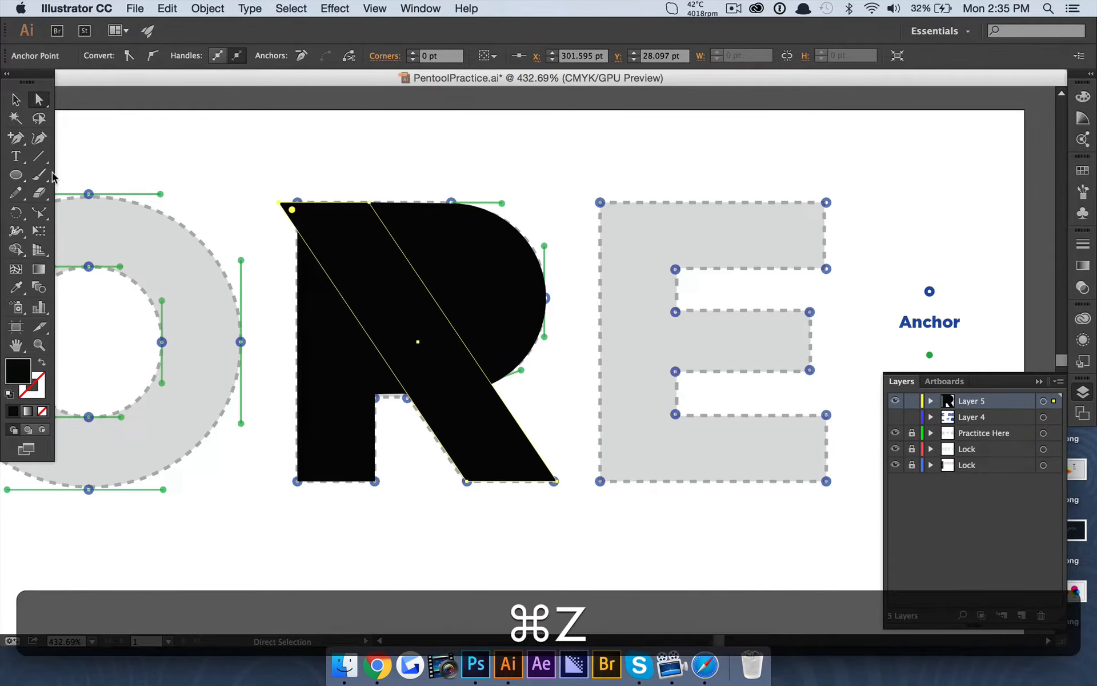
click(15, 138)
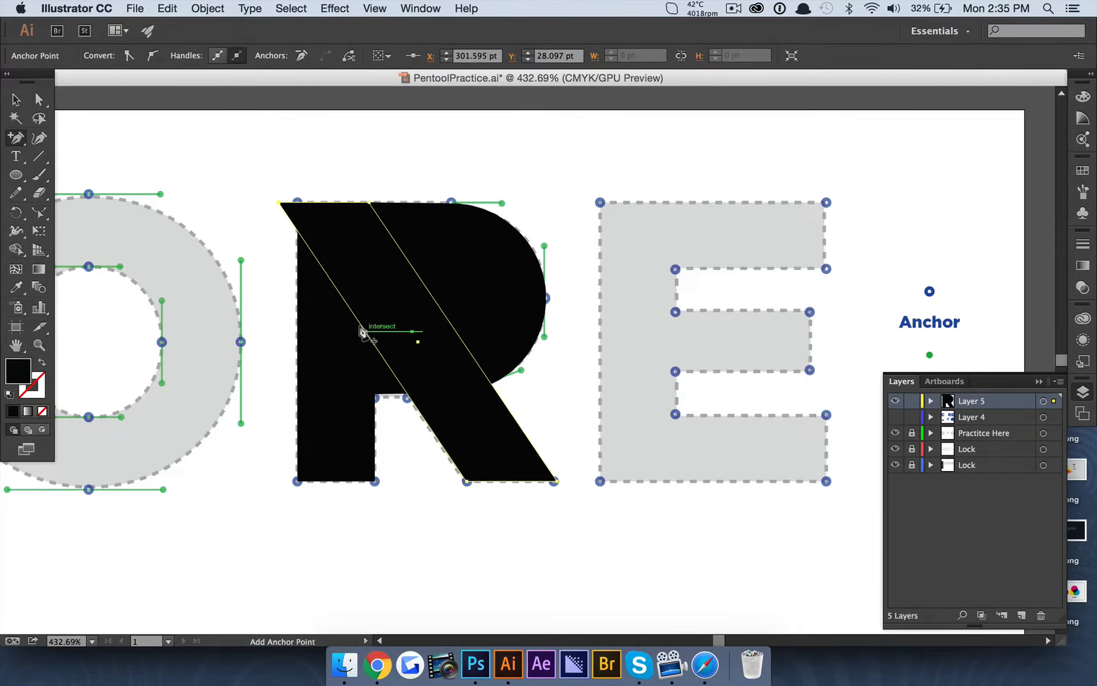
click(364, 331)
key(v)
drag(23, 138, 97, 174)
click(279, 204)
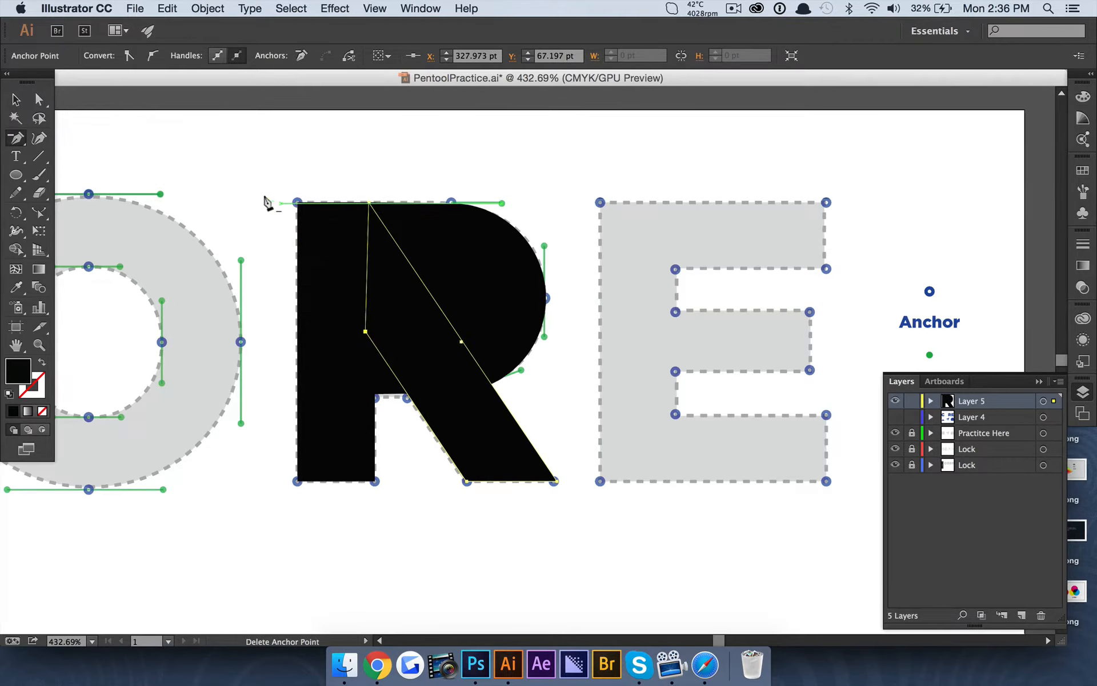
key(a)
click(212, 146)
Step: Lower the opacity of the stem, bowl and leg shapes to 49%
scroll(502, 301, down, 5)
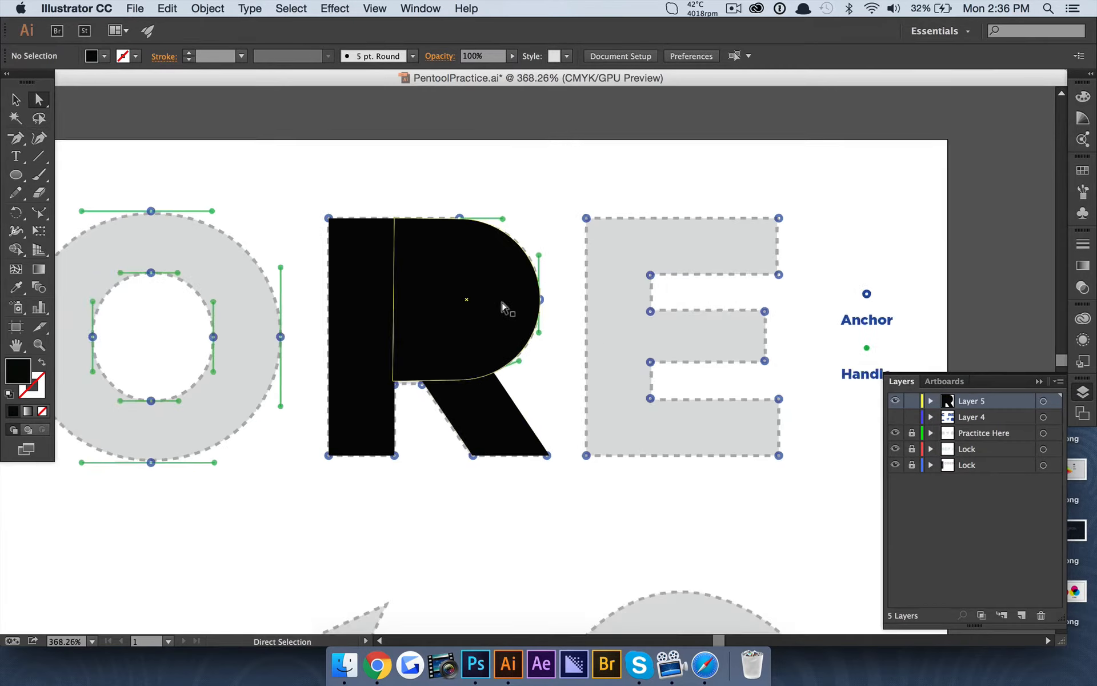
scroll(497, 304, up, 5)
click(467, 412)
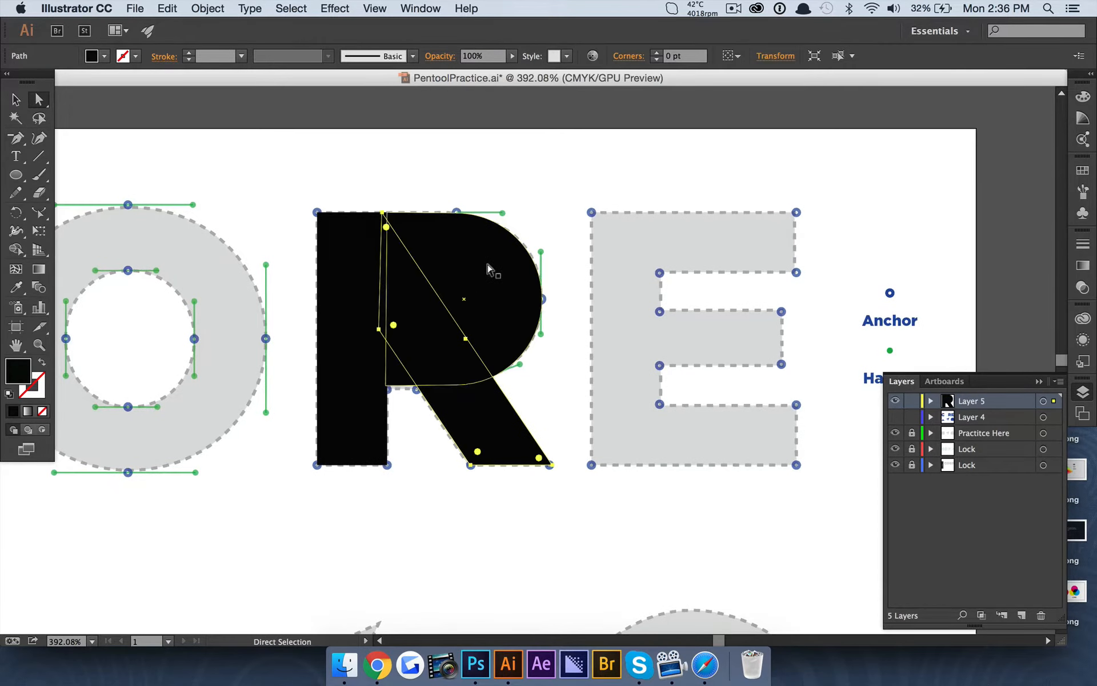
key(shift)
shift+click(377, 262)
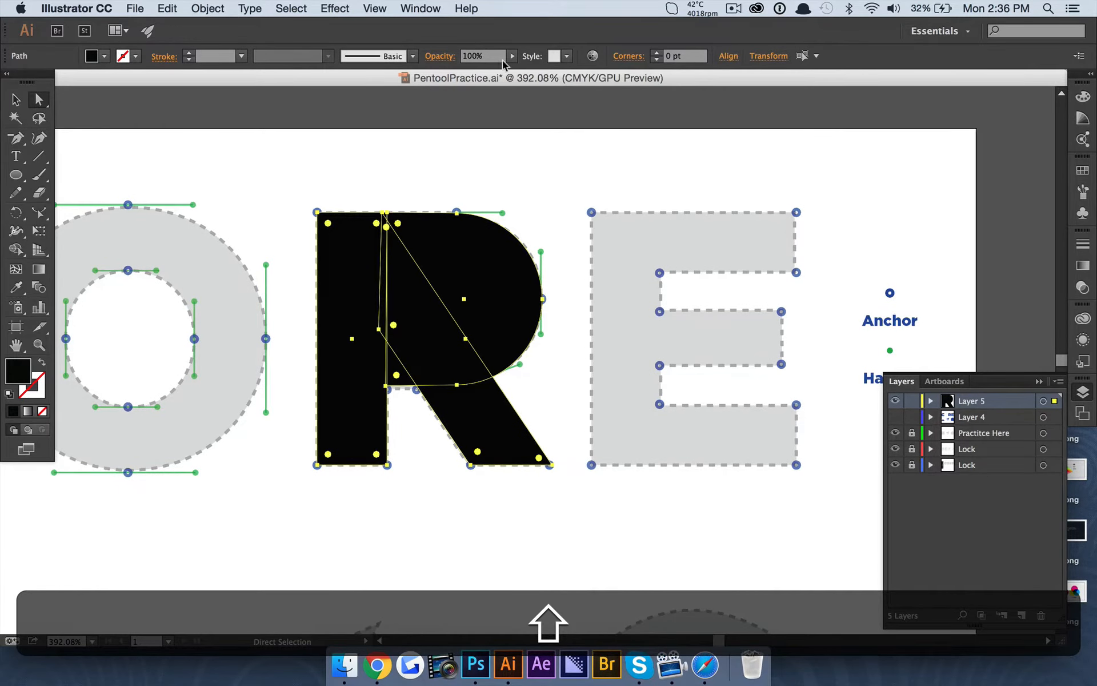
click(479, 73)
click(482, 143)
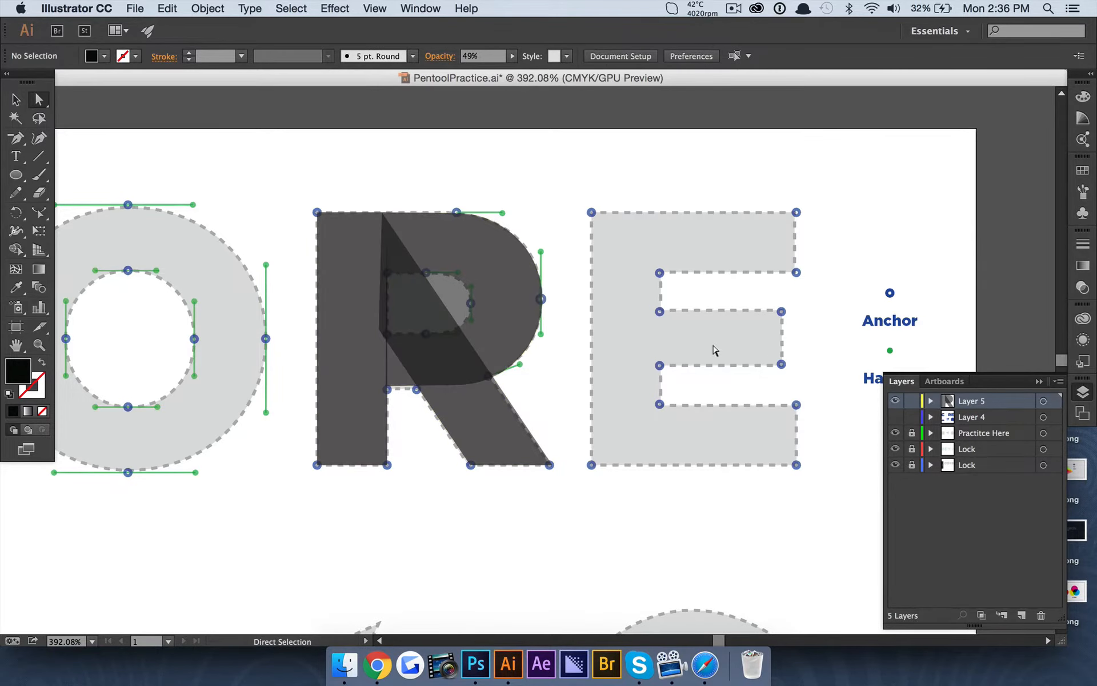
Step: Restore the stem, bowl and leg to 100% opacity and combine them into one R outline with Pathfinder Merge
click(361, 274)
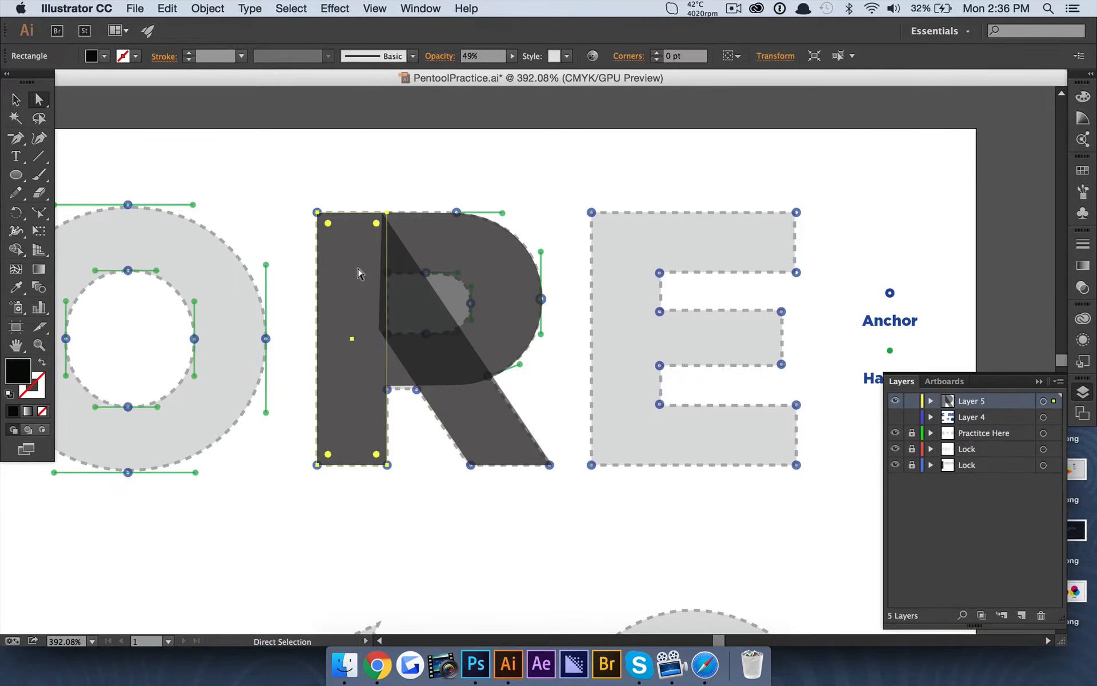
key(shift)
shift+click(470, 240)
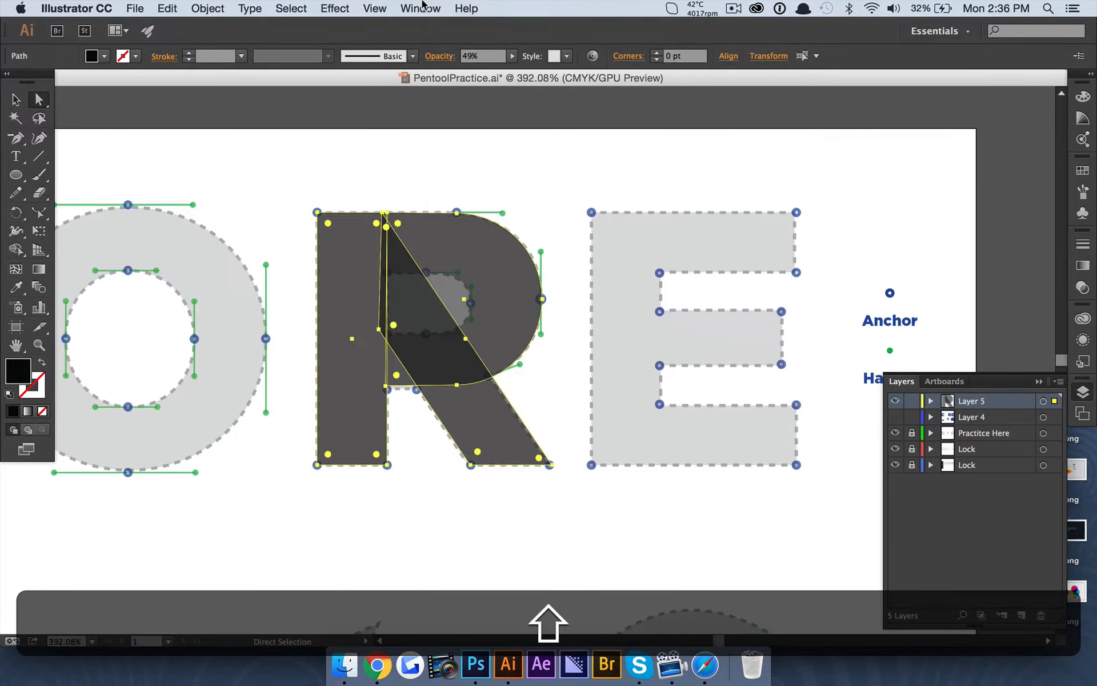
click(425, 8)
click(526, 474)
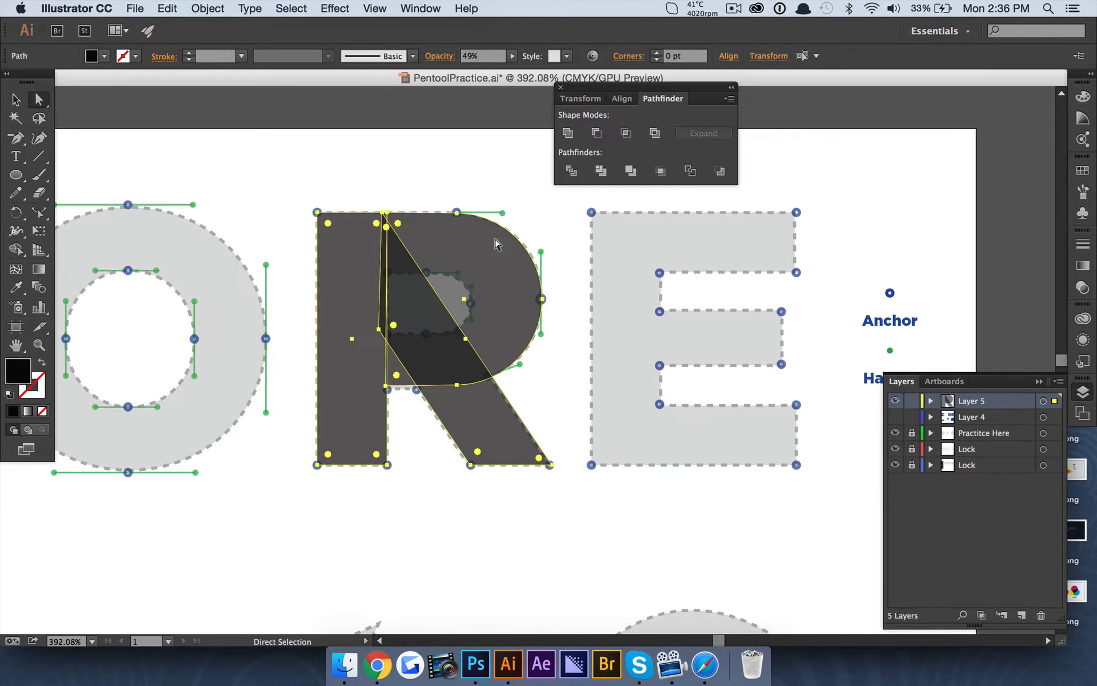
click(512, 55)
drag(486, 69, 531, 72)
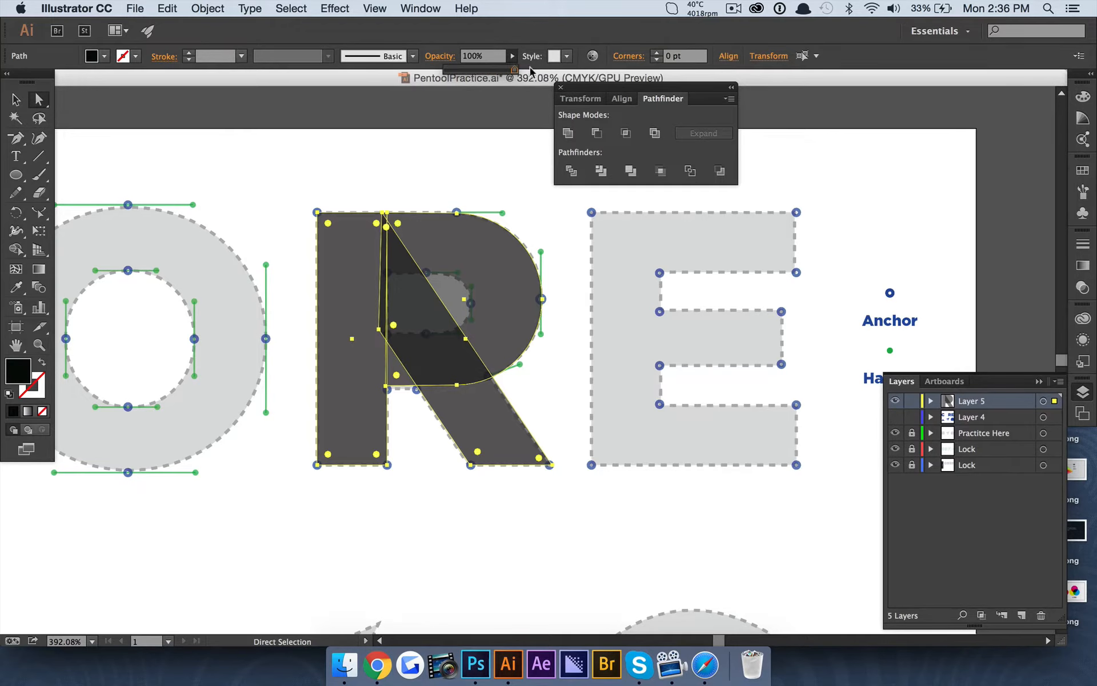
click(631, 171)
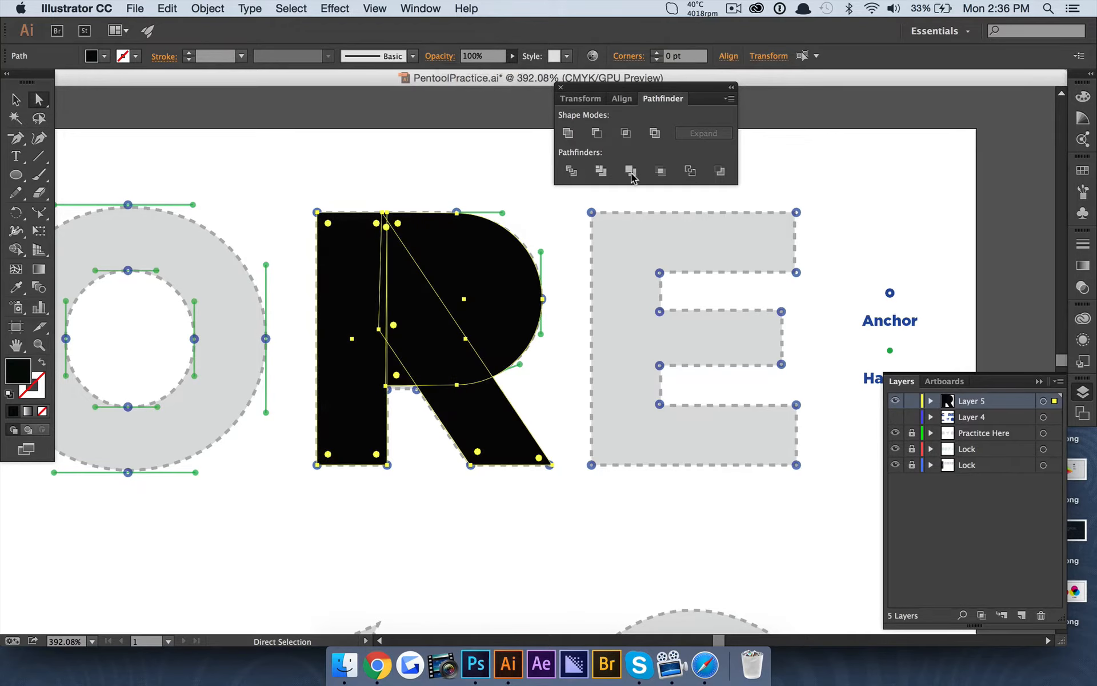
click(371, 96)
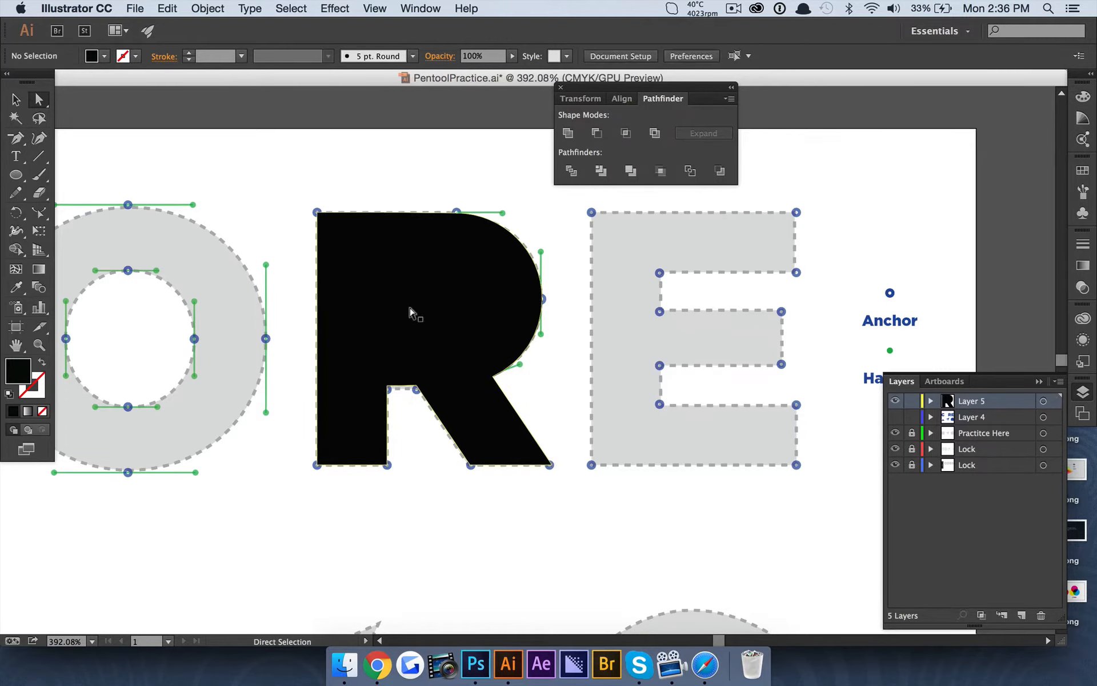
Step: Set the merged R shape's opacity to 48%
click(409, 308)
click(509, 58)
click(479, 67)
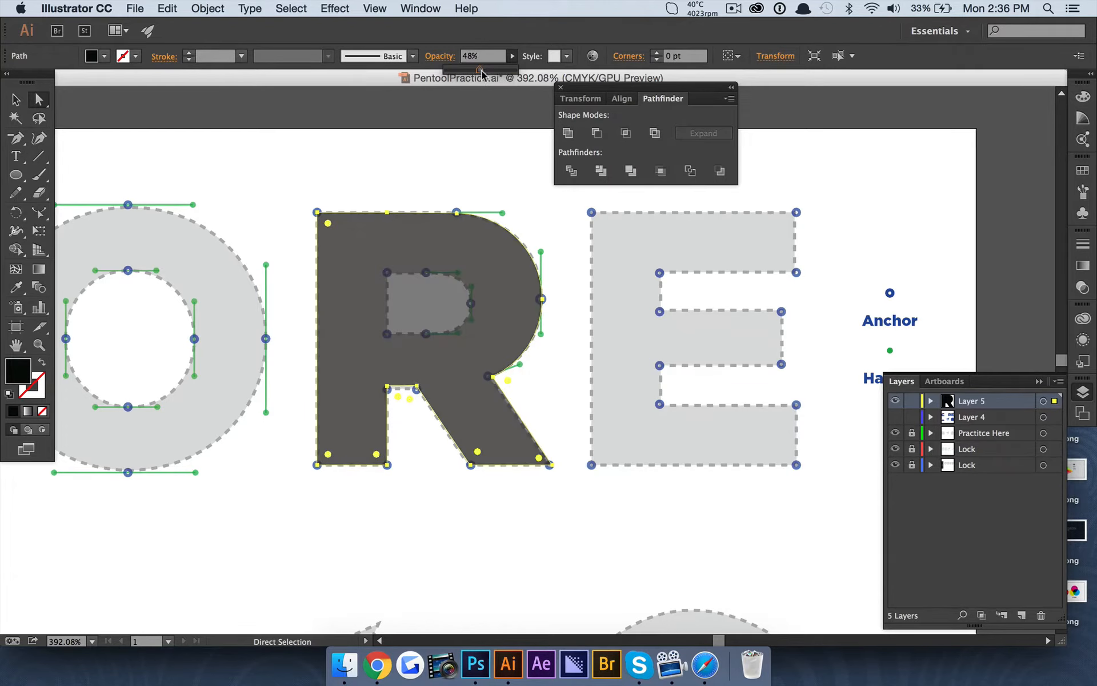
click(479, 109)
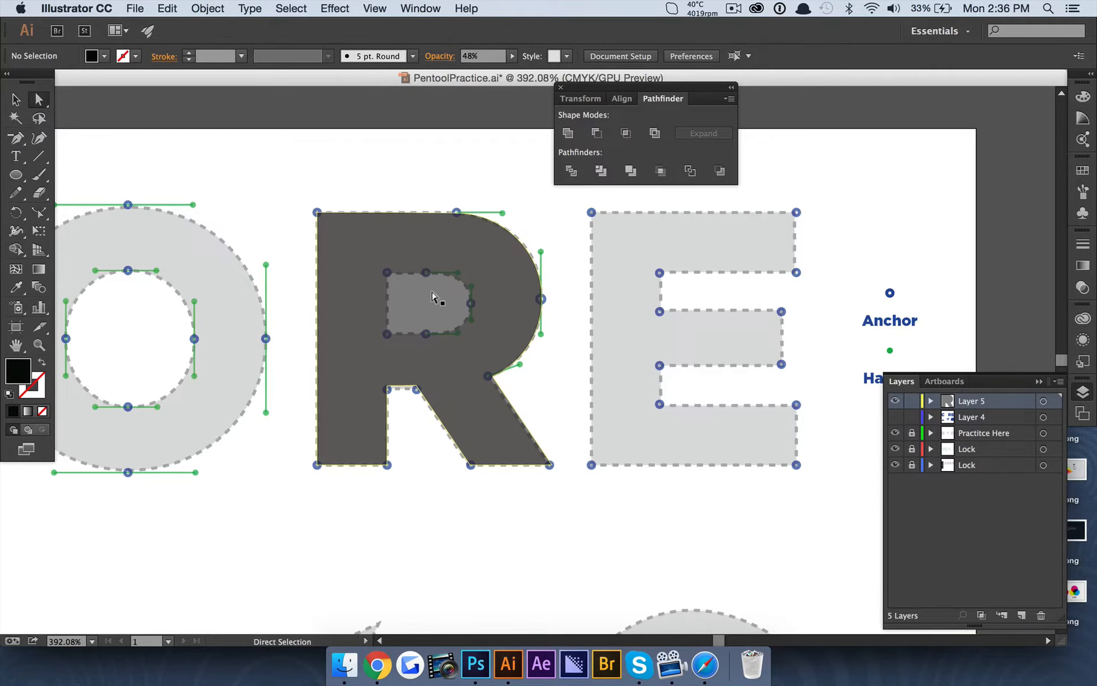
Step: Draw a black circle as tall as the R's counter and move it against the counter's rounded right end
scroll(438, 297, up, 4)
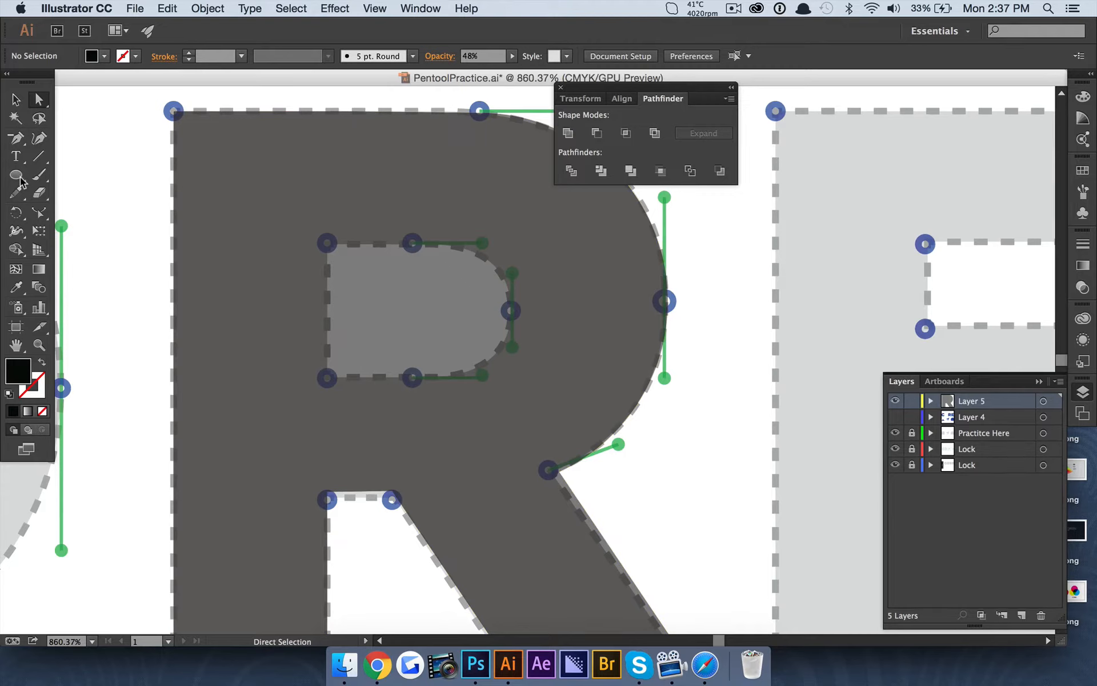
drag(20, 179, 86, 213)
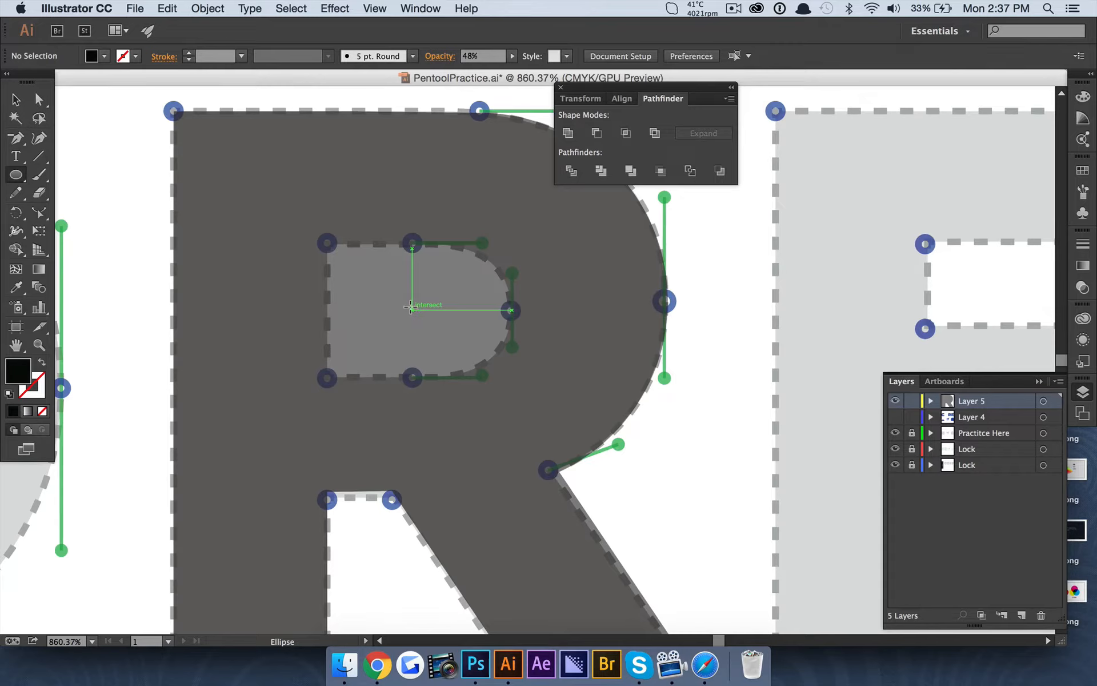
drag(411, 307, 476, 358)
key(v)
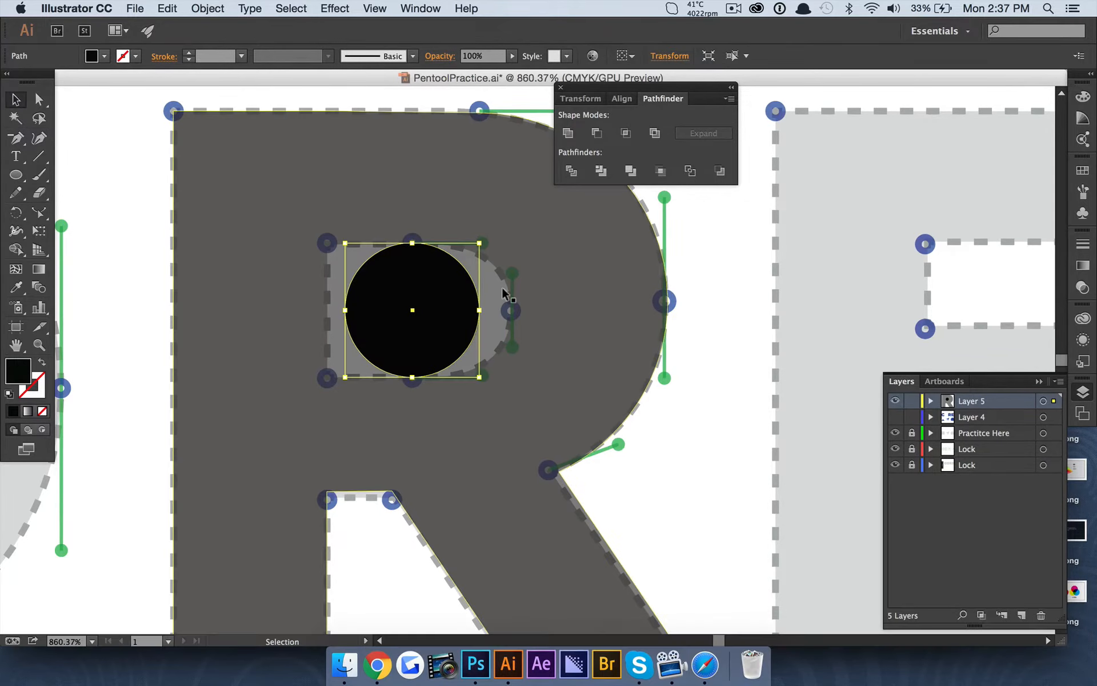
drag(443, 320, 474, 320)
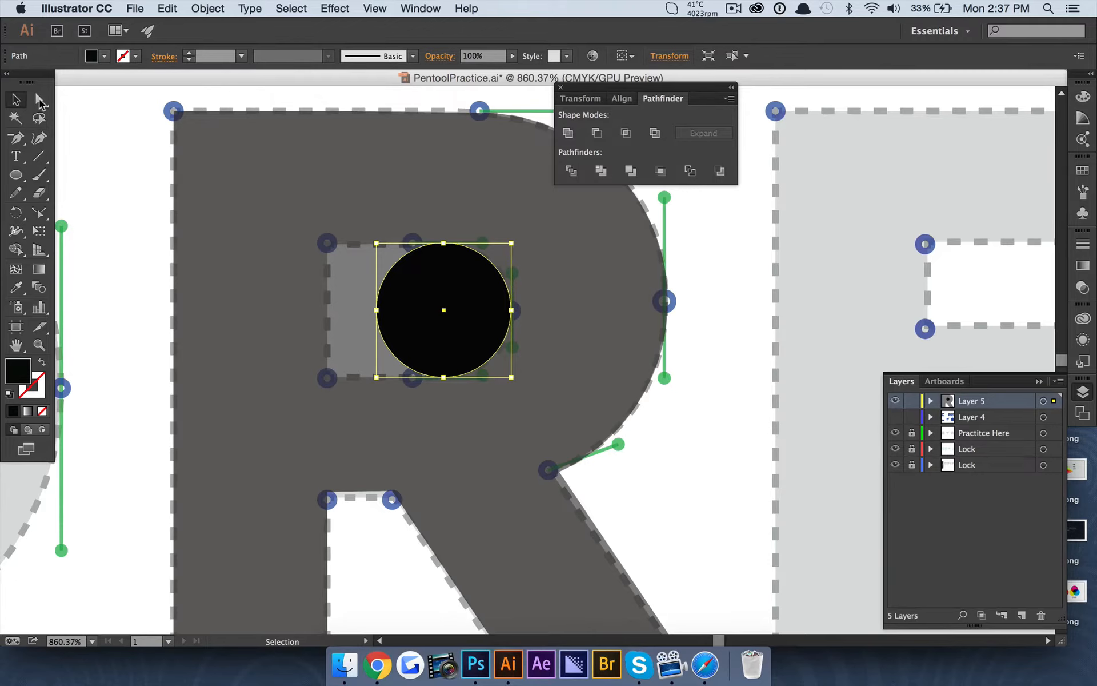
click(39, 100)
key(super+shift+a)
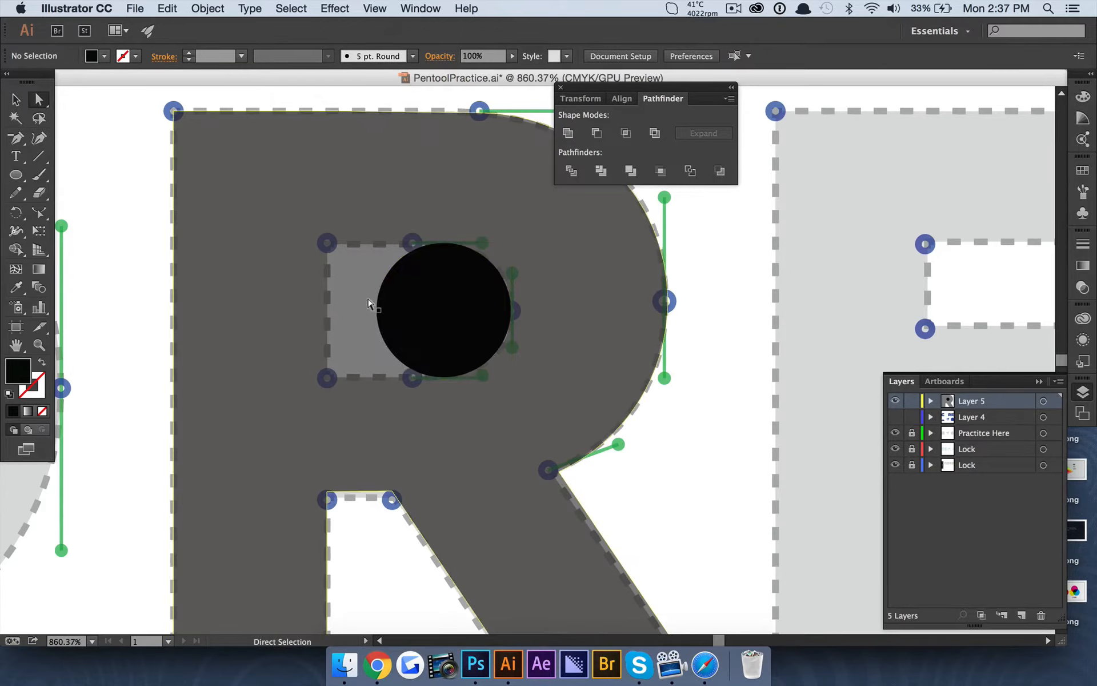
click(433, 303)
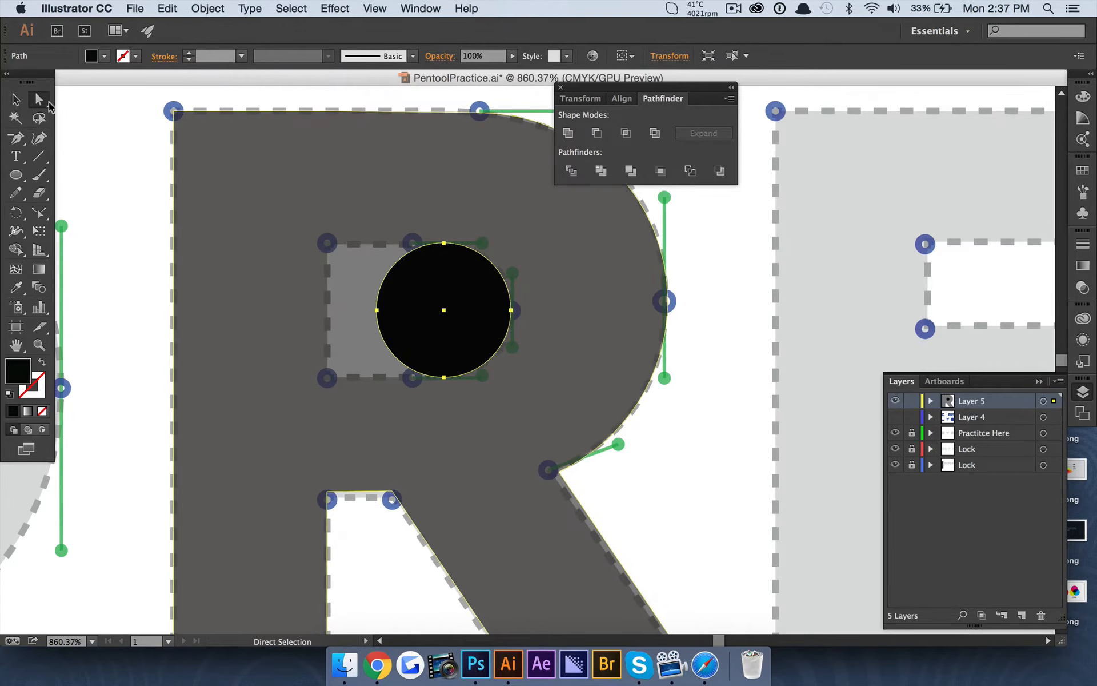
Step: Draw a rectangle about 17.8 by 20.5 pt from the counter's upper-left corner to the circle's vertical centre line
drag(16, 181, 69, 176)
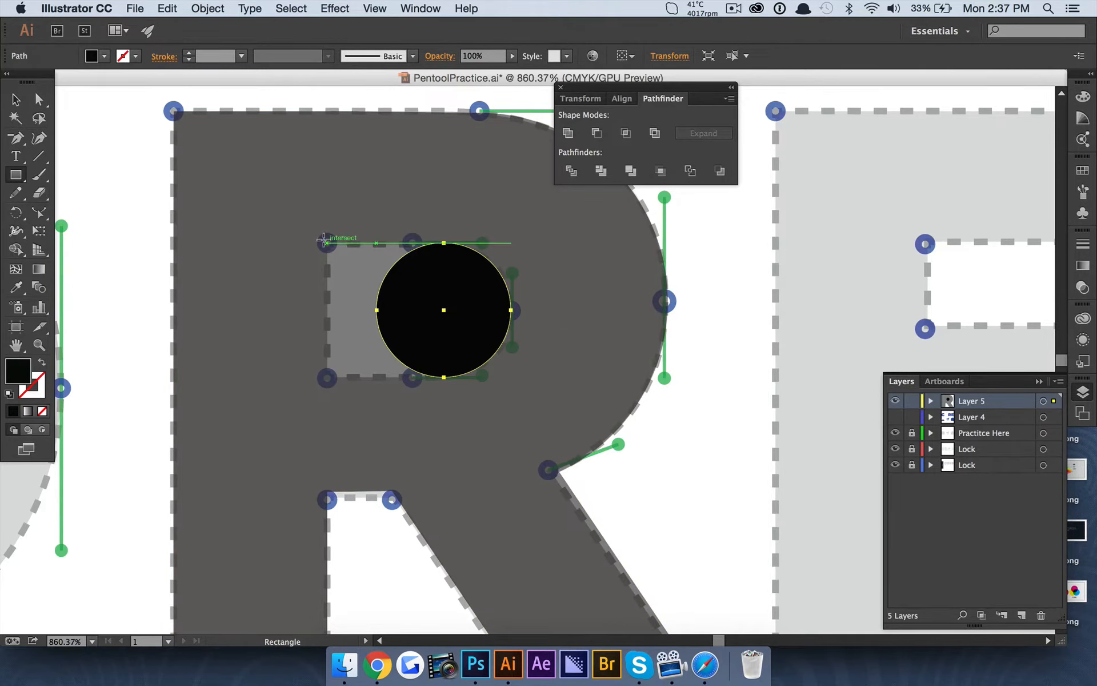
drag(326, 242, 443, 377)
click(17, 102)
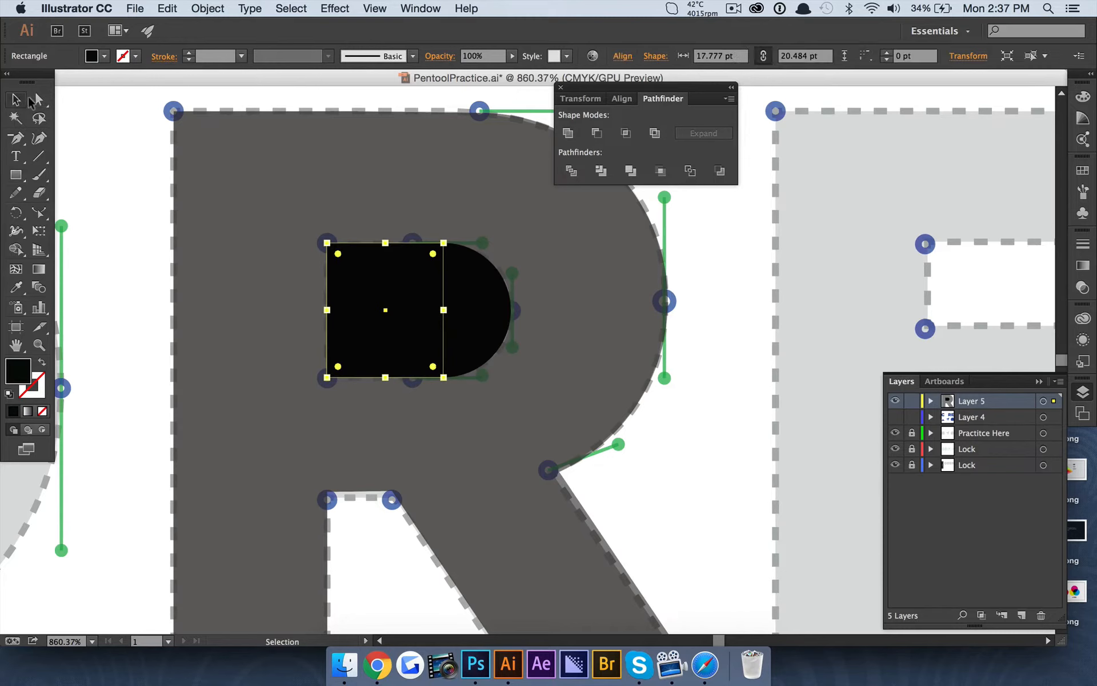
Step: Combine the counter's circle and rectangle into one D shape with Pathfinder Merge
click(114, 136)
click(483, 290)
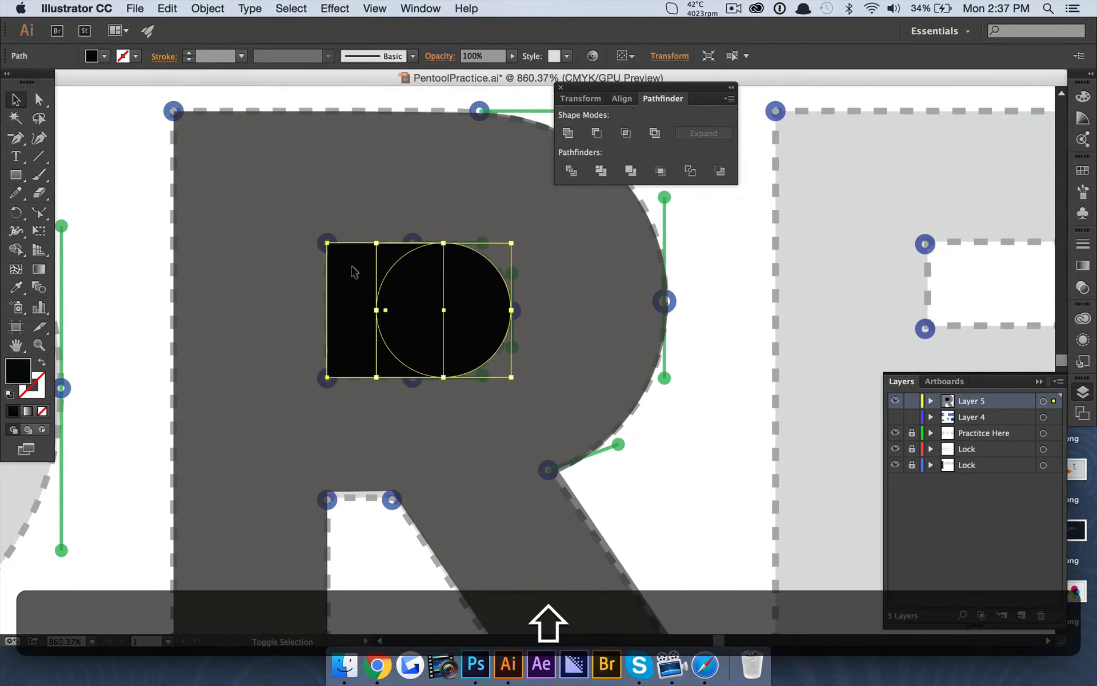
shift+click(355, 269)
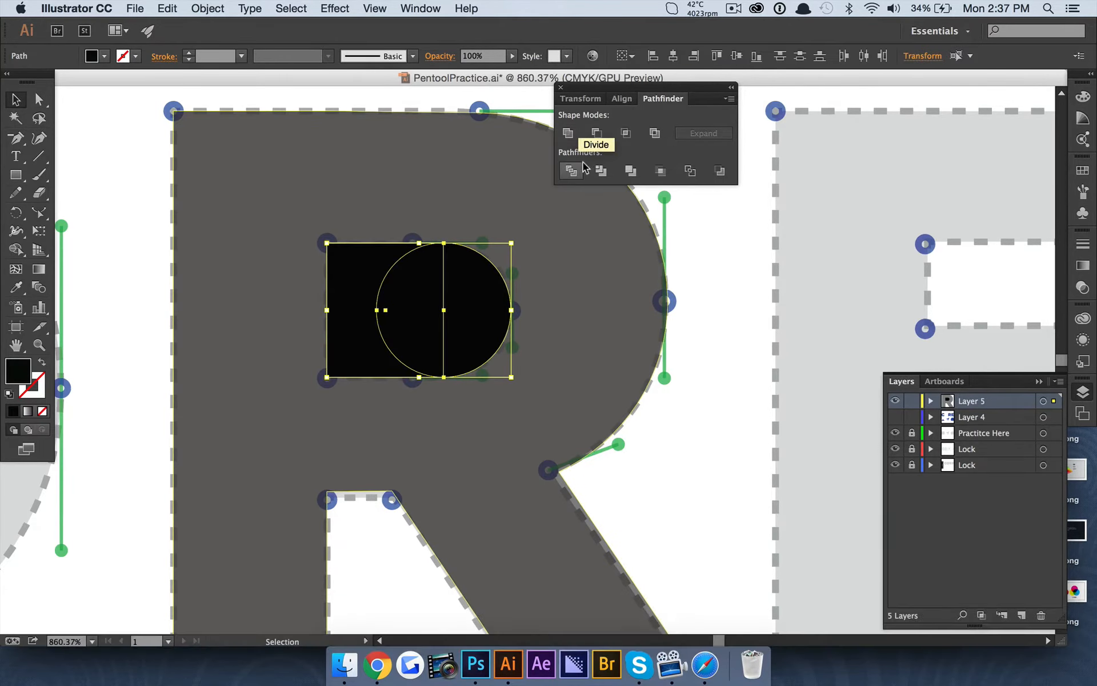
click(632, 171)
Step: Restore the R outline to 100% opacity and split it along the D shape with Pathfinder Divide
click(396, 173)
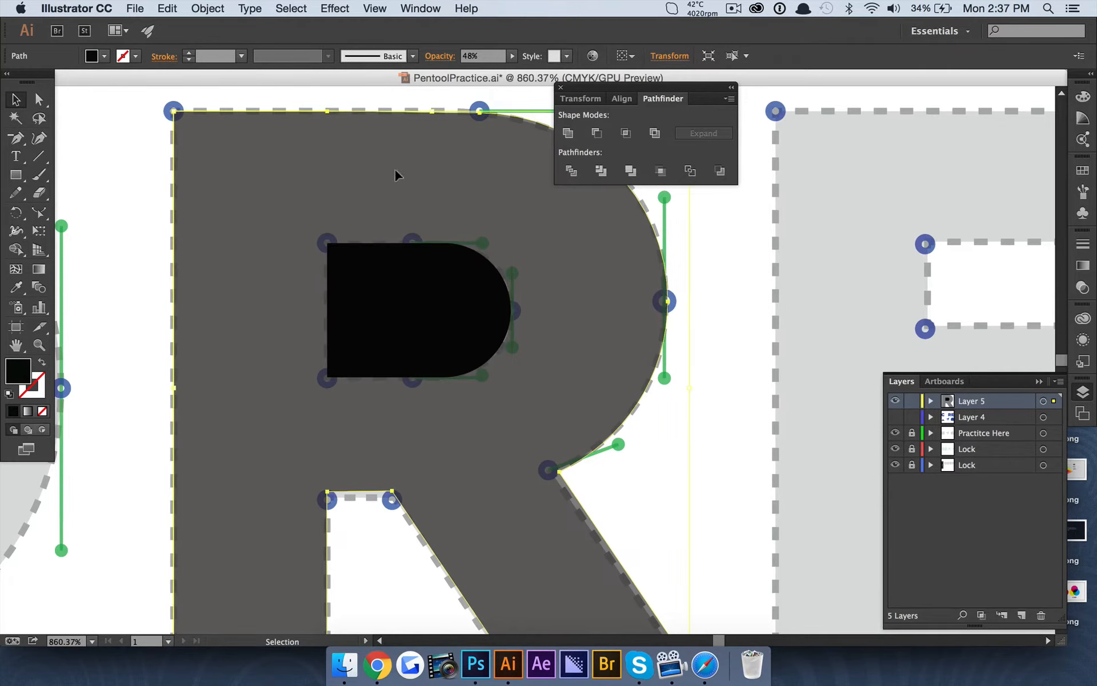
click(511, 55)
drag(501, 71, 551, 73)
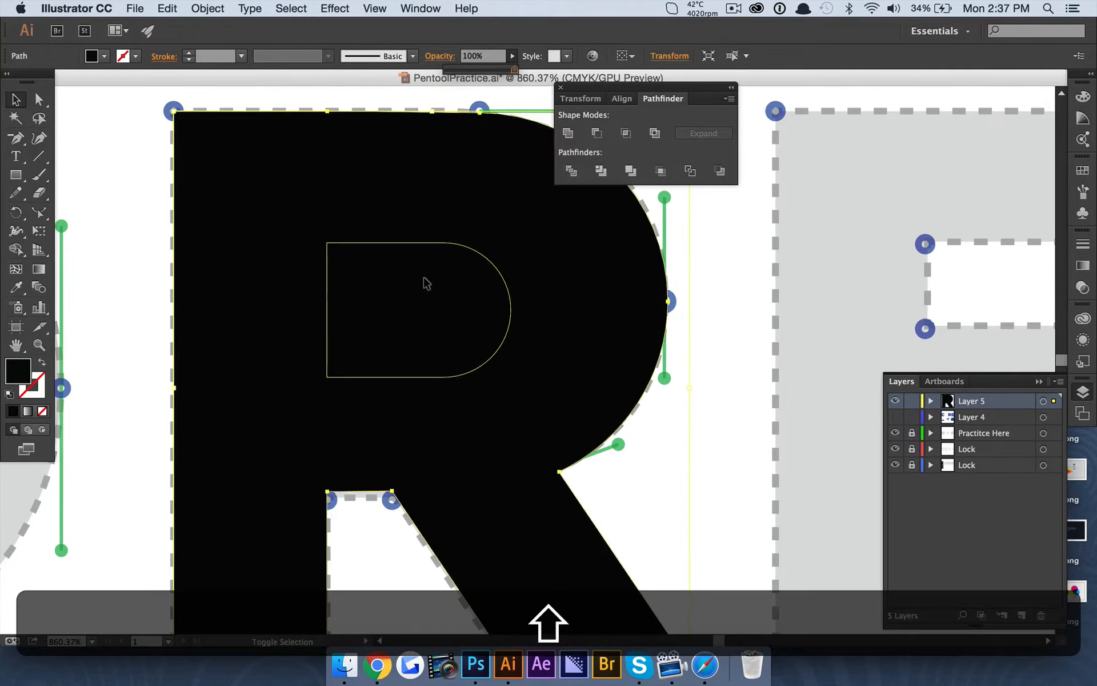
shift+click(424, 282)
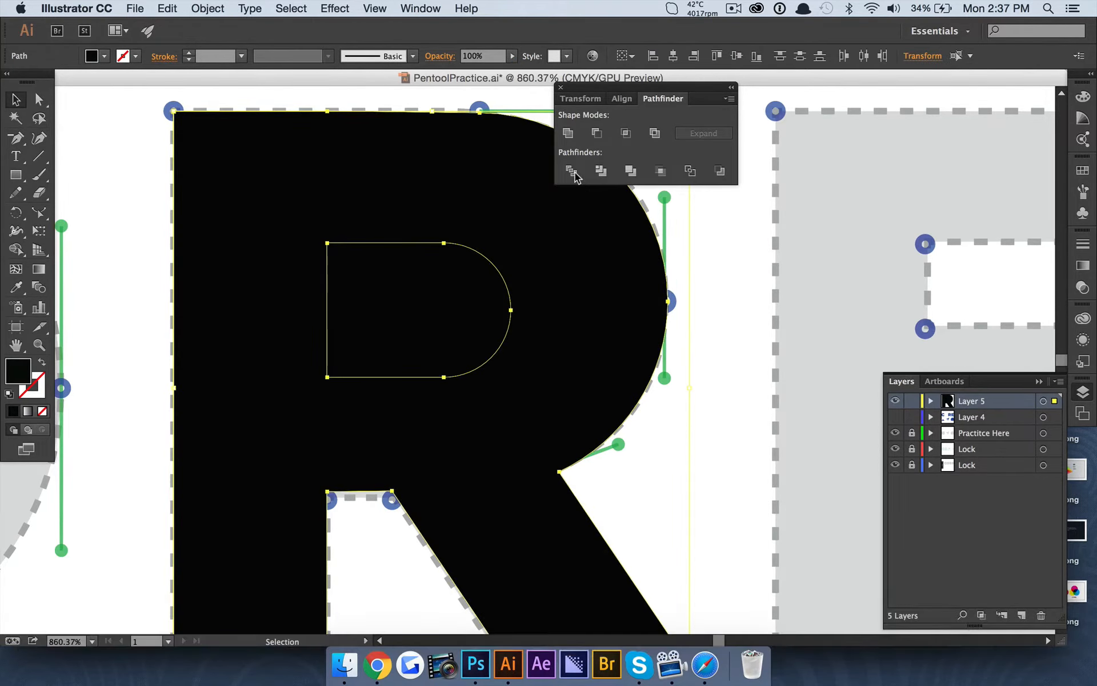
click(571, 171)
Step: Delete the D-shaped piece inside the R to cut out its counter
click(39, 100)
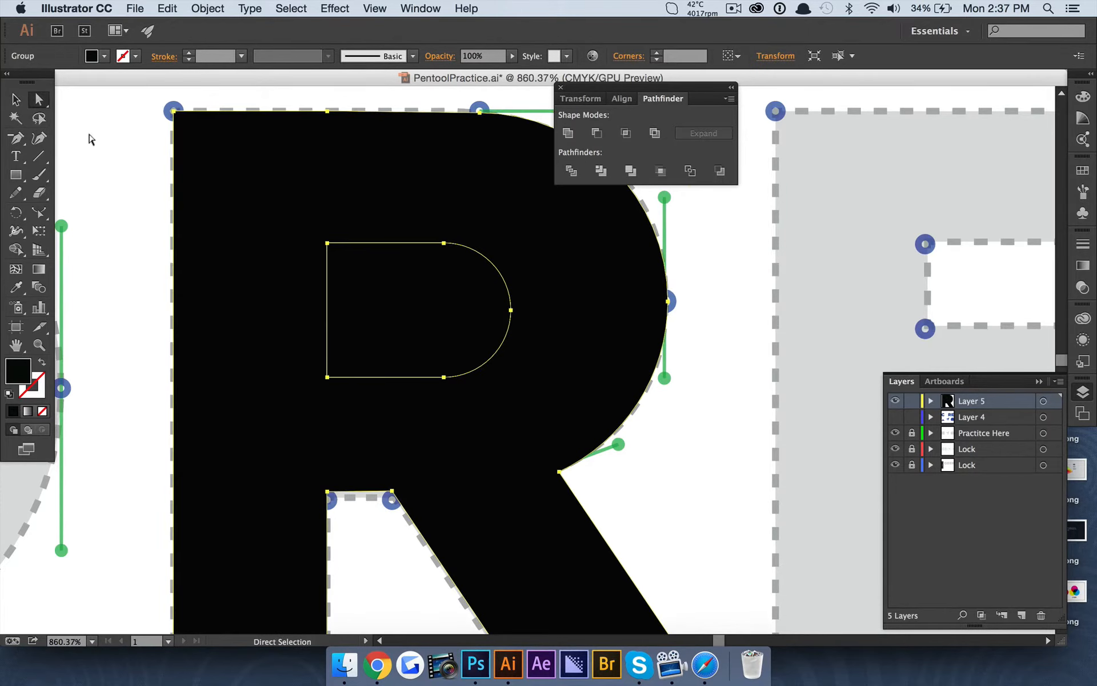
click(375, 323)
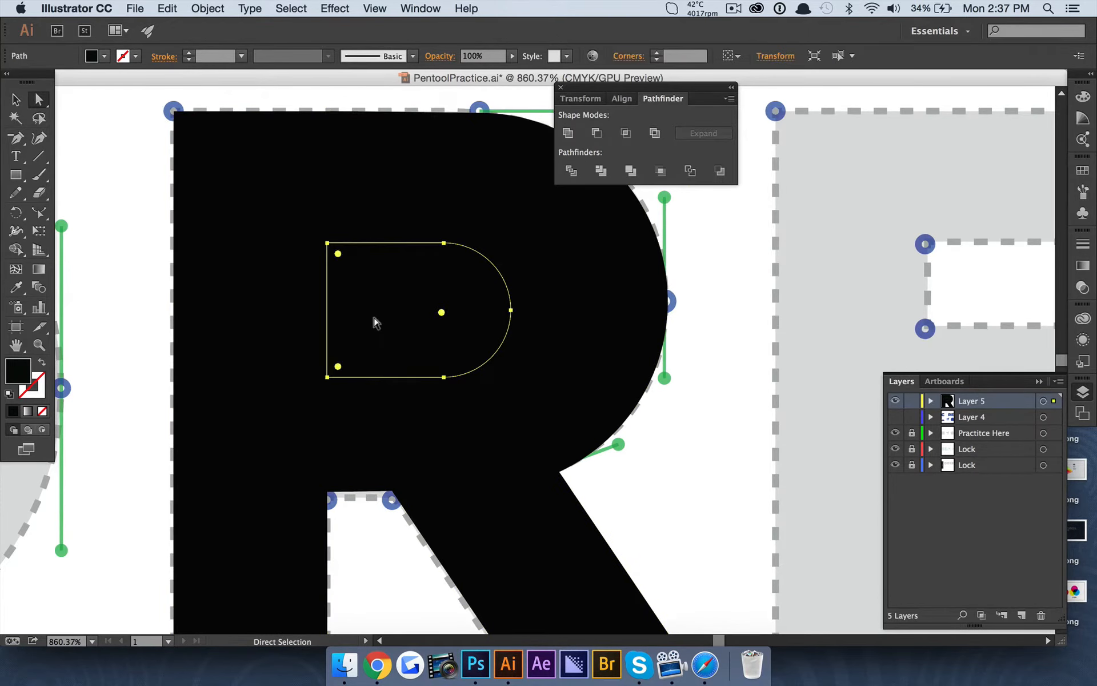
key(BackSpace)
Step: Draw a black circle from the centre of the template O out to its outer edge
scroll(376, 322, down, 5)
scroll(375, 323, up, 2)
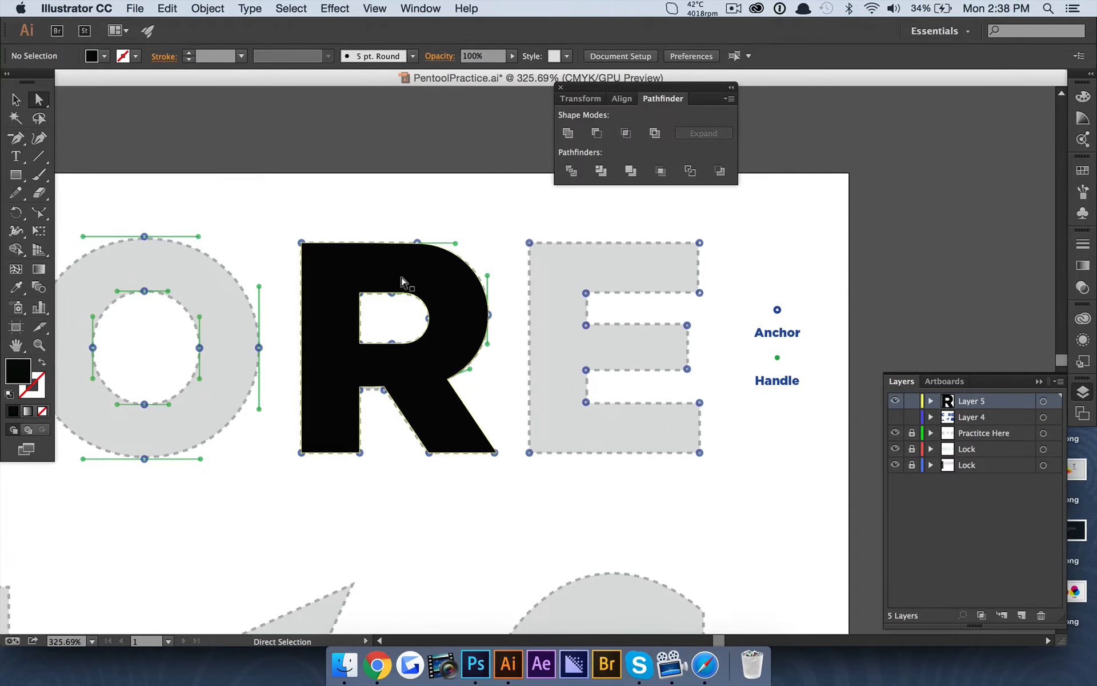
scroll(402, 282, left, 5)
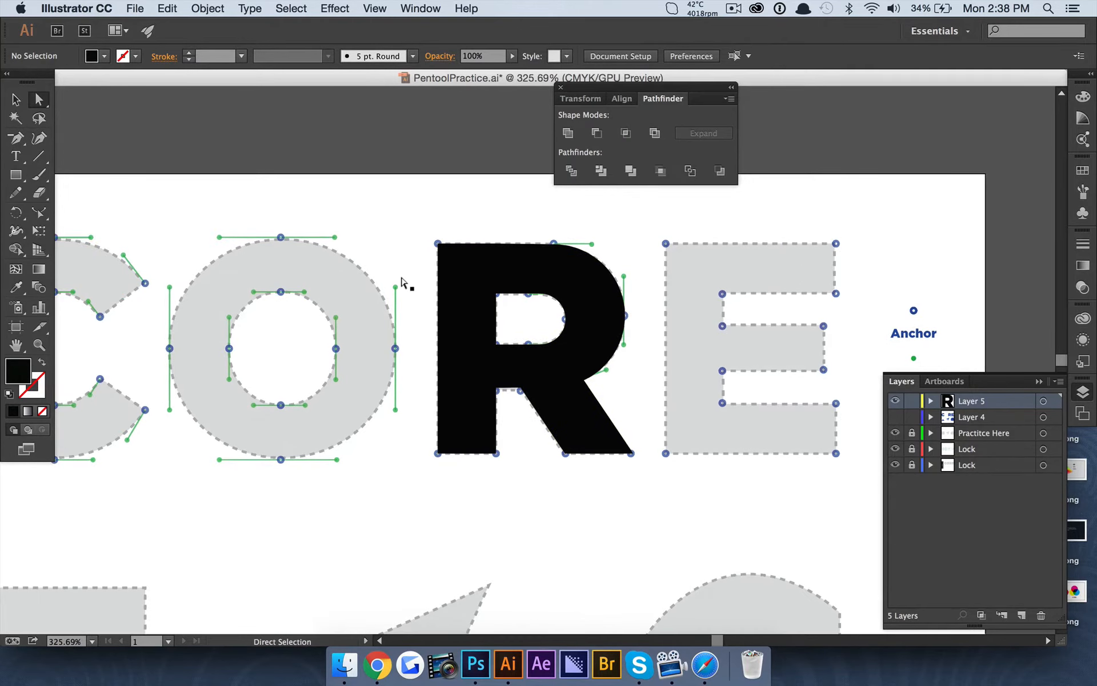
scroll(402, 282, left, 9)
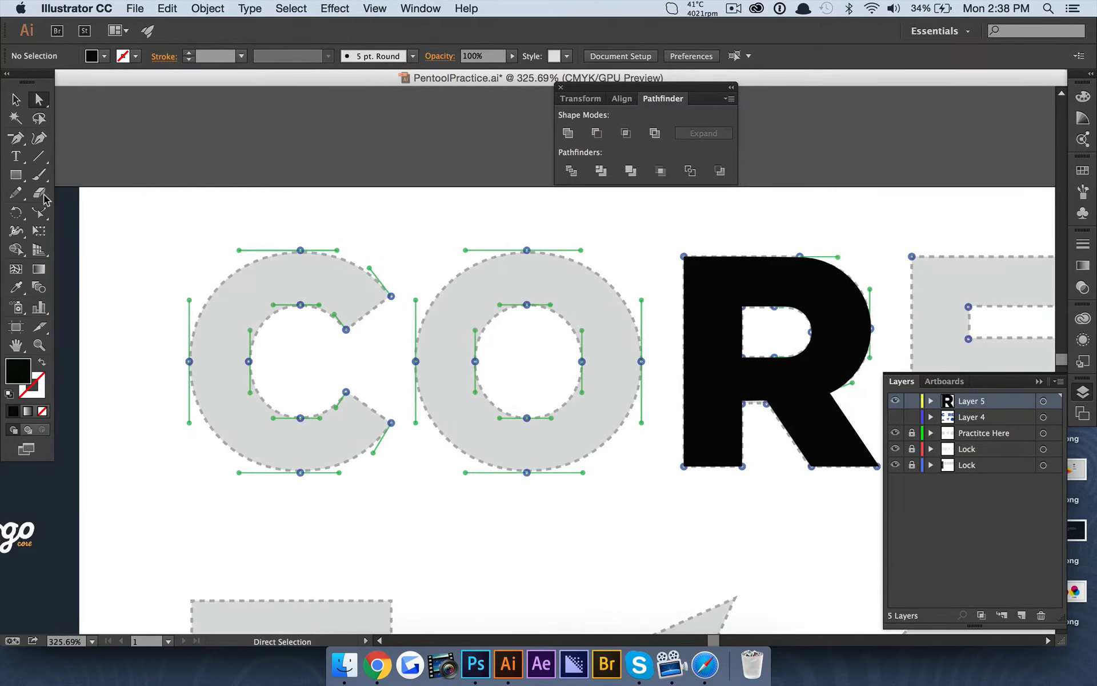
drag(16, 175, 57, 211)
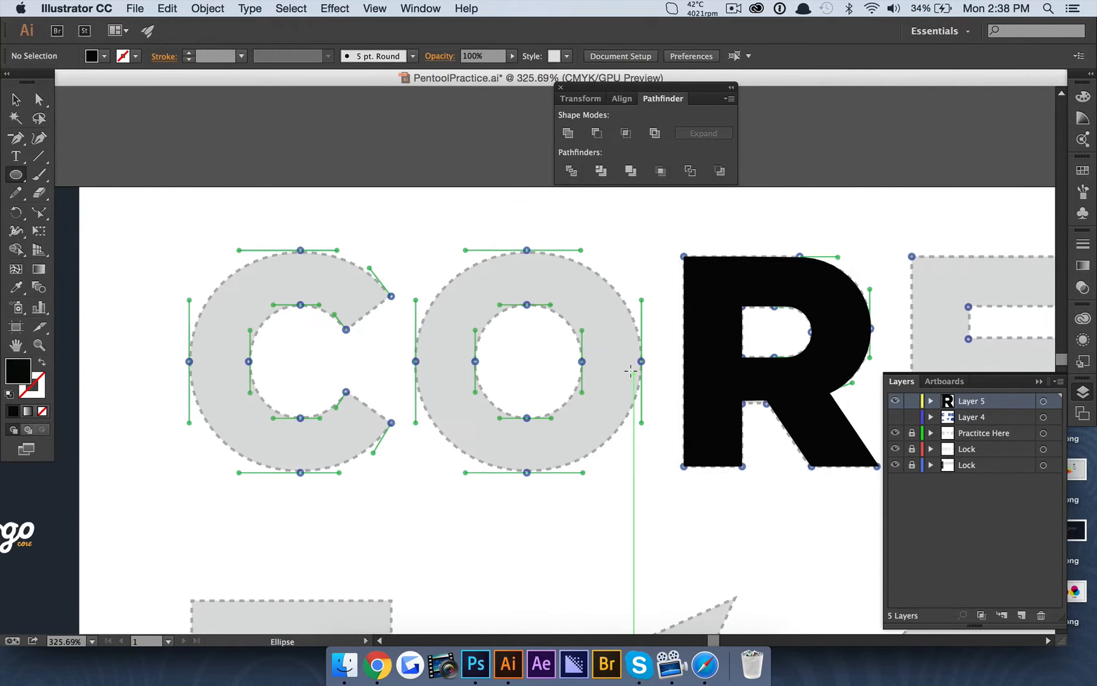
scroll(335, 320, right, 4)
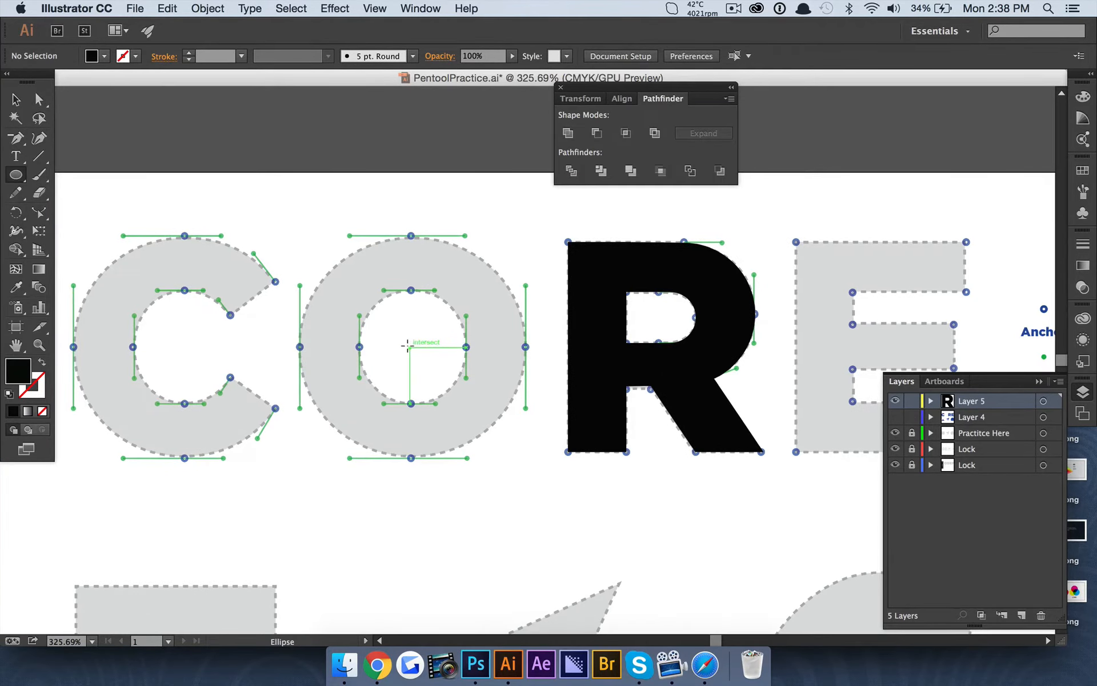
drag(409, 345, 522, 433)
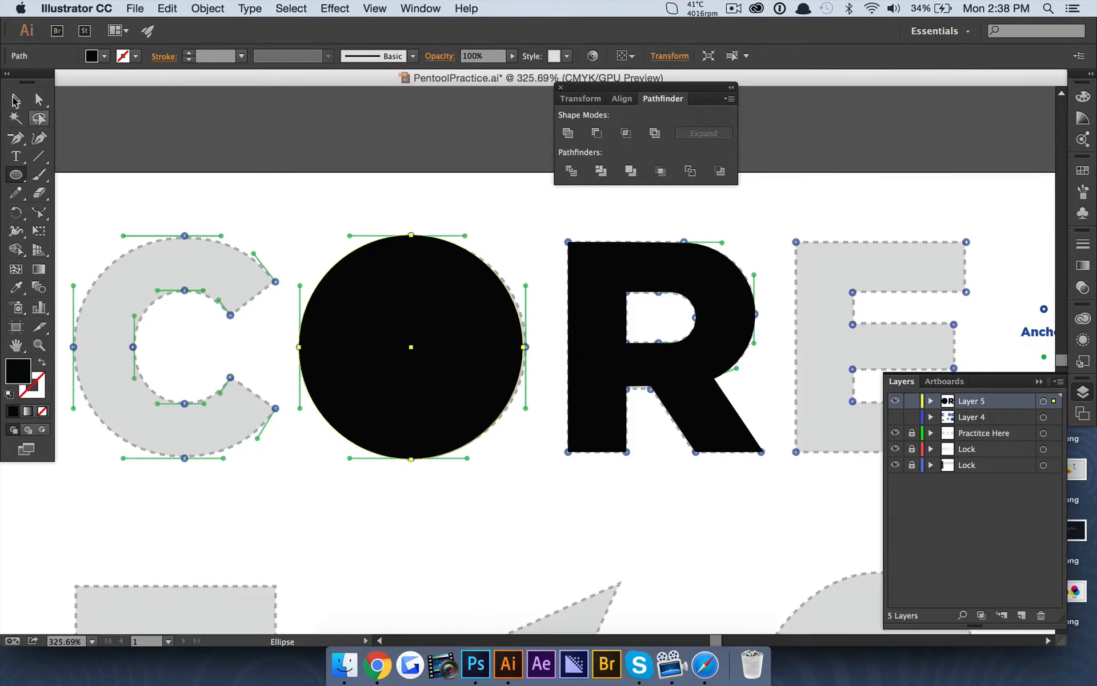
Step: Lower the opacity of the O's circle to 45%
key(v)
click(512, 56)
drag(491, 69, 479, 70)
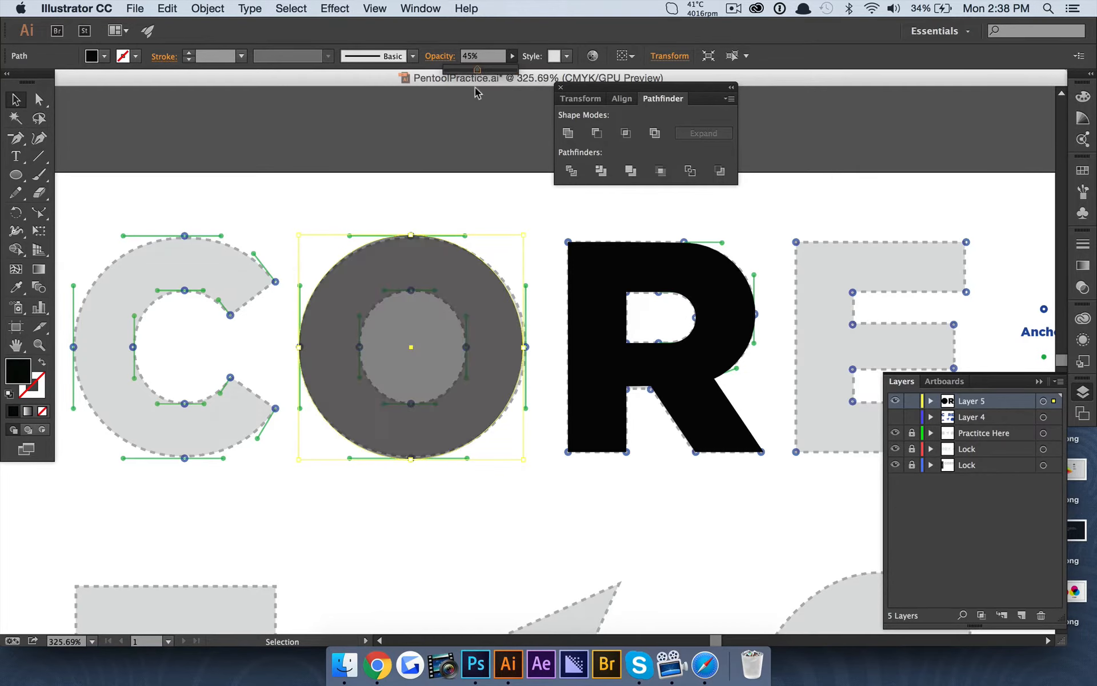
click(440, 237)
click(434, 282)
key(super+c)
key(super+v)
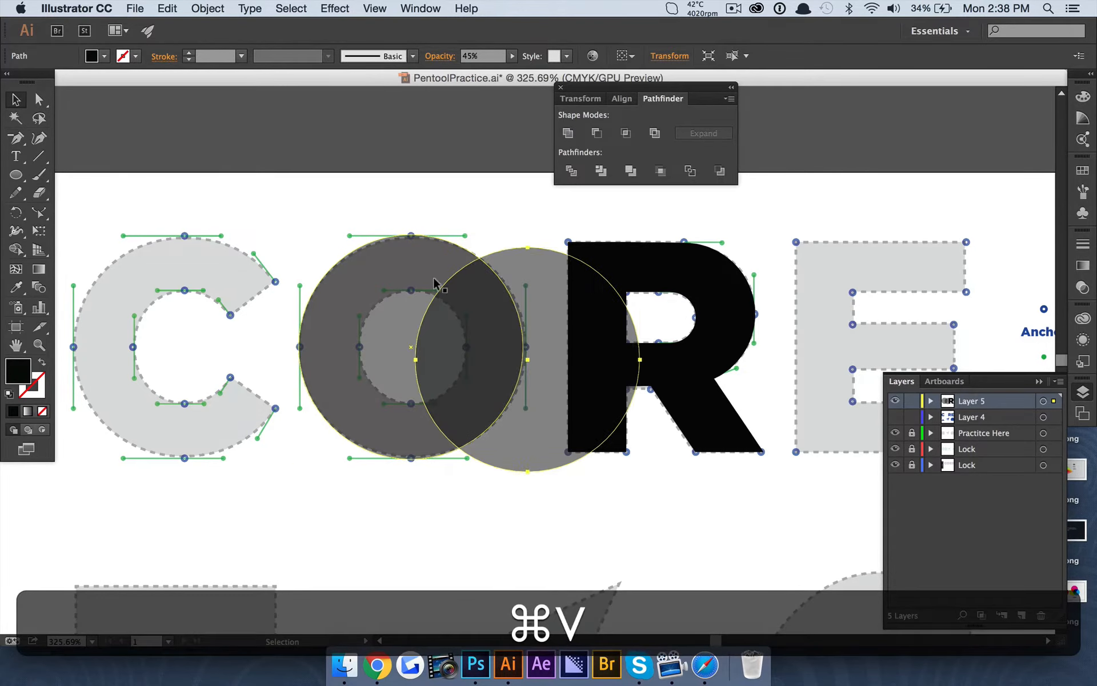
drag(536, 276, 423, 262)
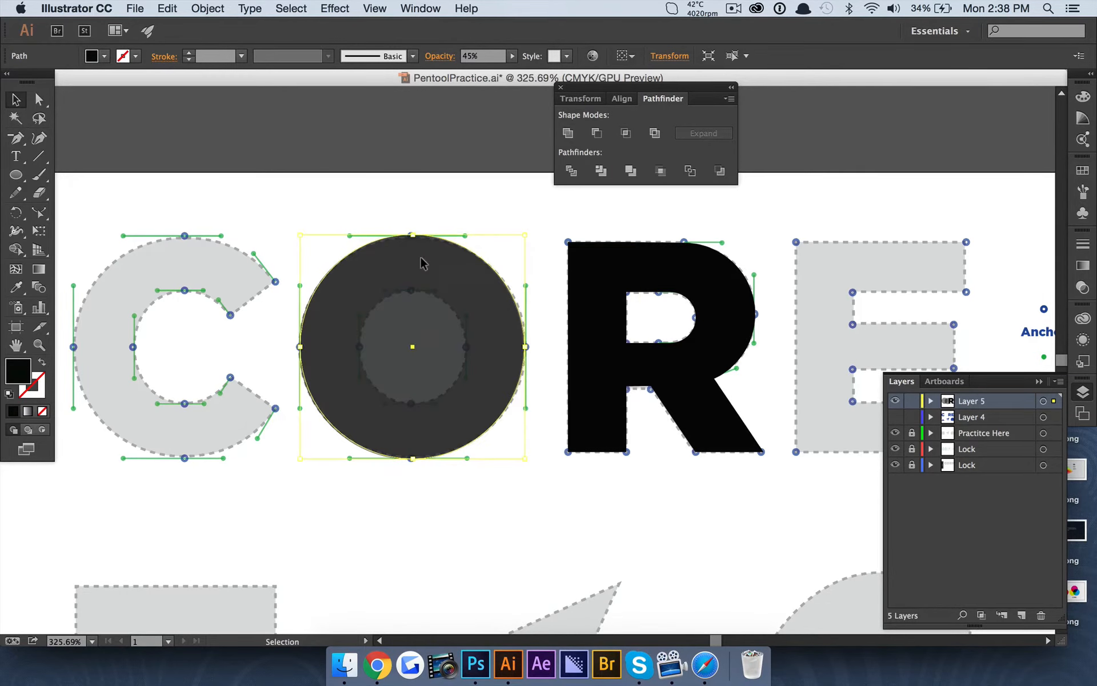
key(BackSpace)
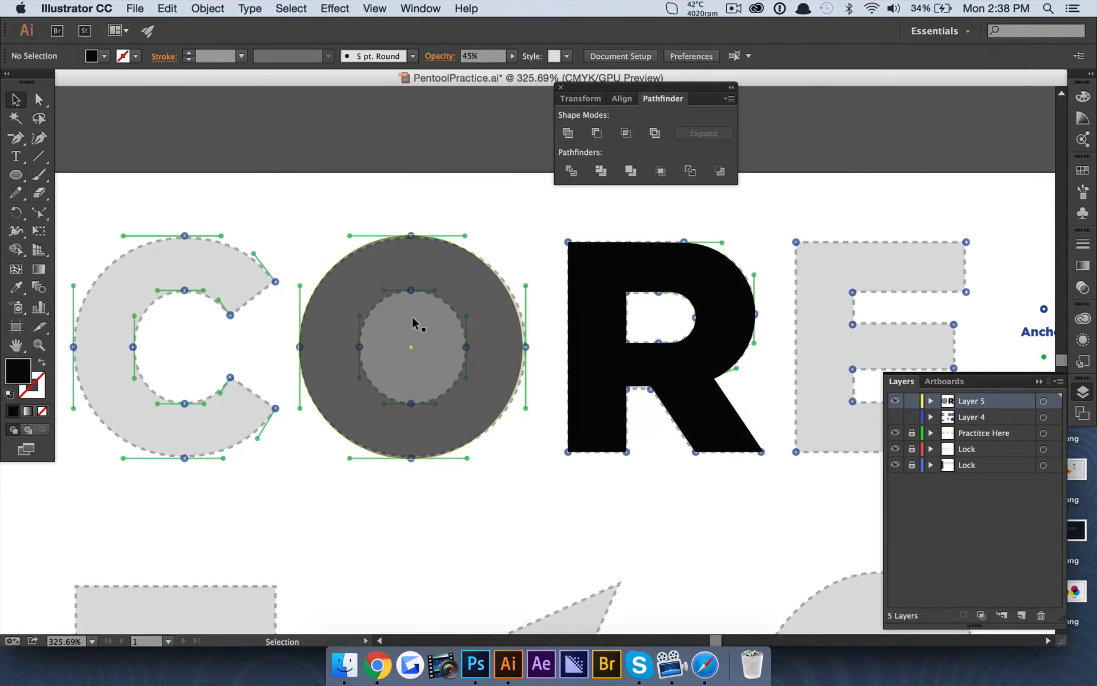
Step: Copy the O's circle in place in front and scale the copy down around its centre to the template's inner circle
click(472, 325)
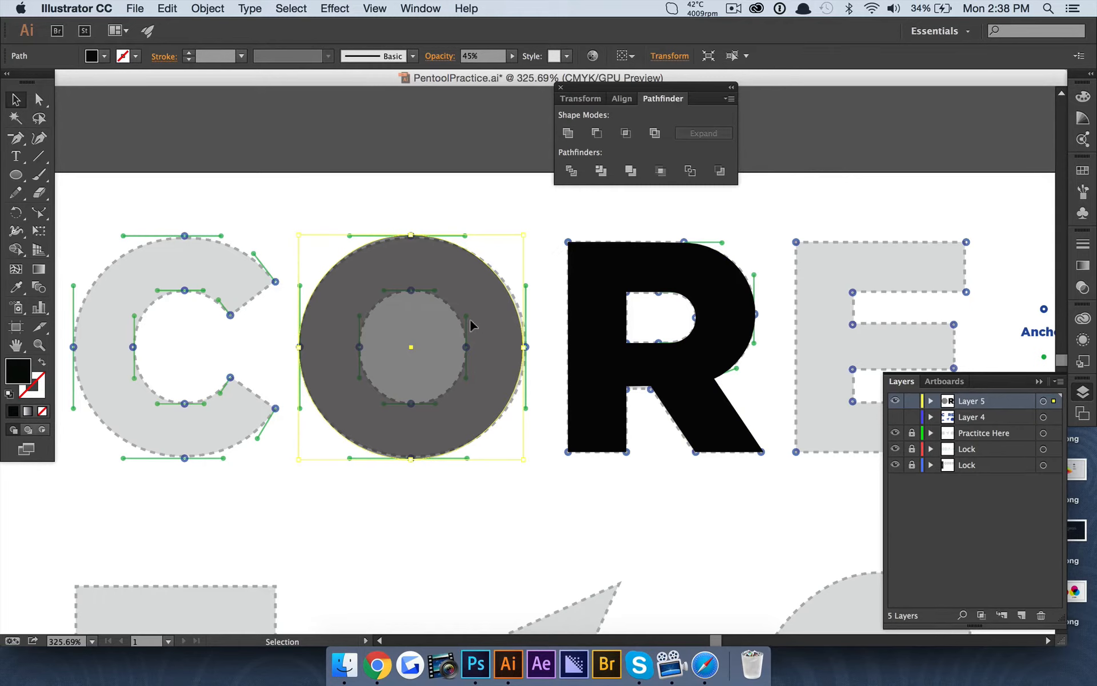
key(super+c)
key(super+f)
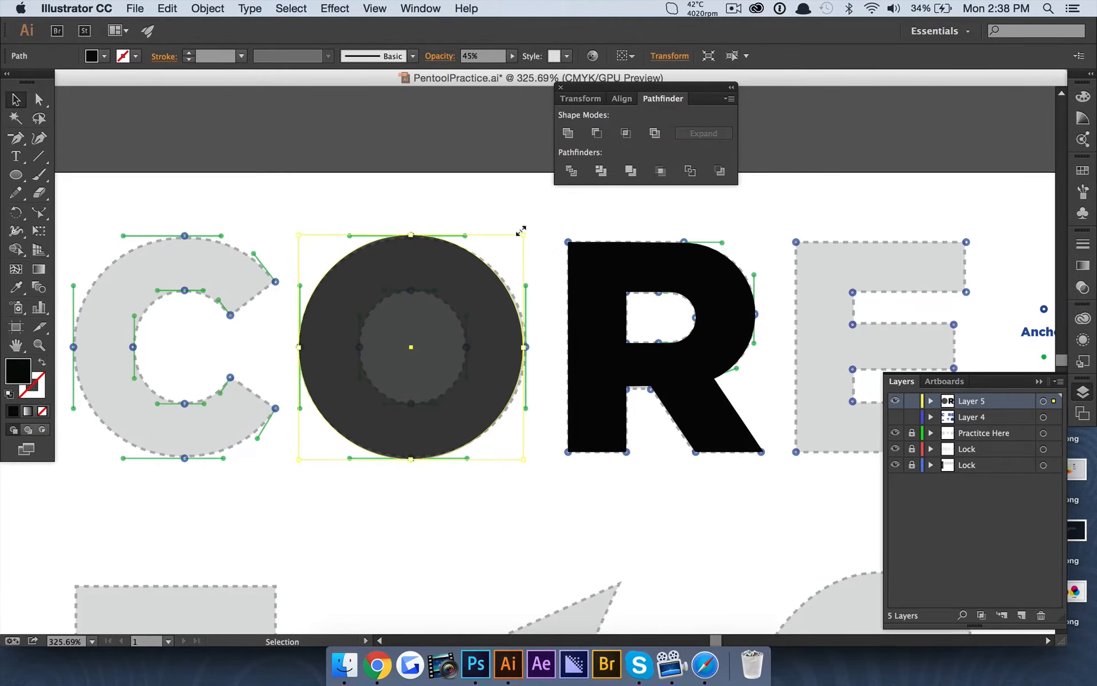
drag(521, 231, 464, 264)
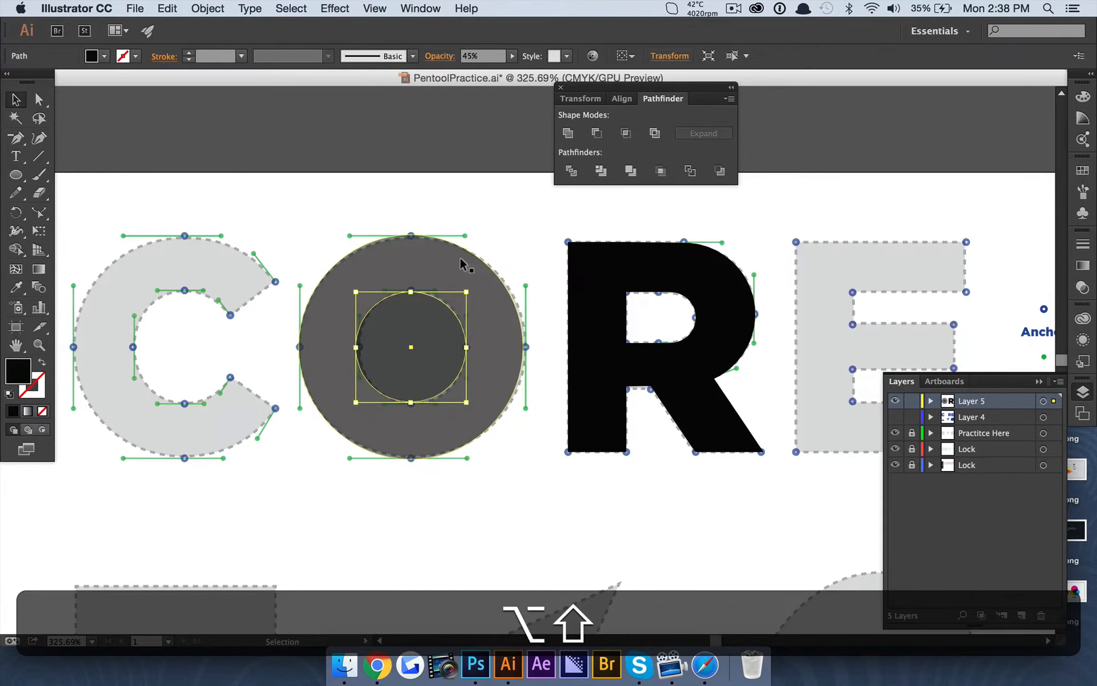
Step: Restore both O circles to 100% opacity and split them with Pathfinder Divide
shift+click(484, 319)
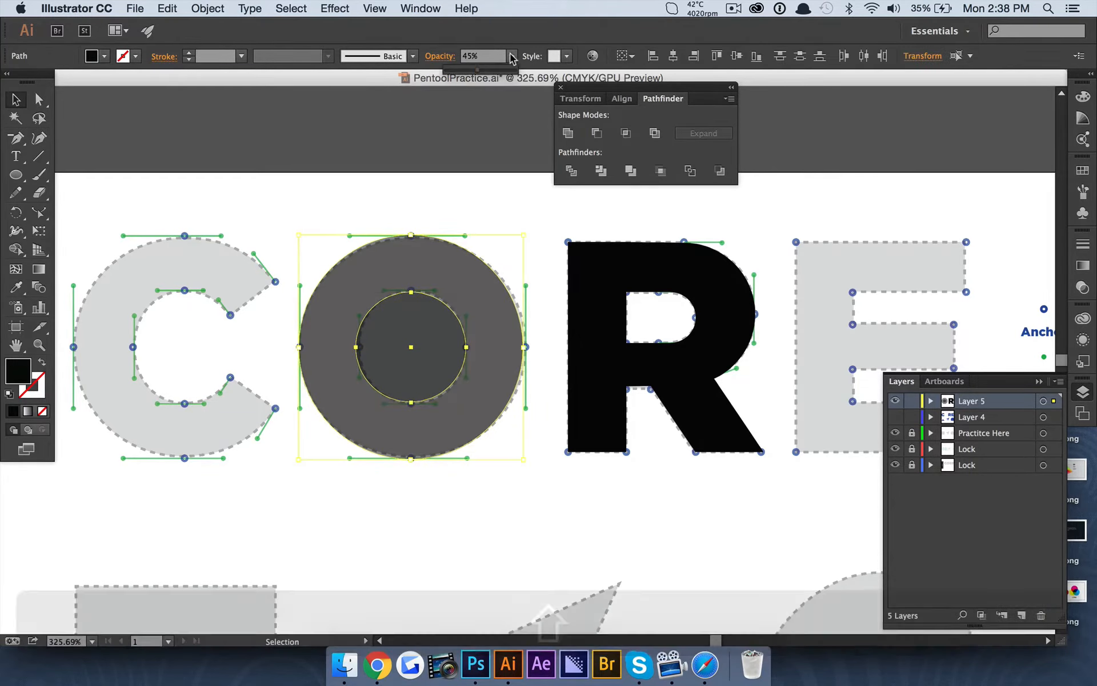
drag(491, 68, 536, 68)
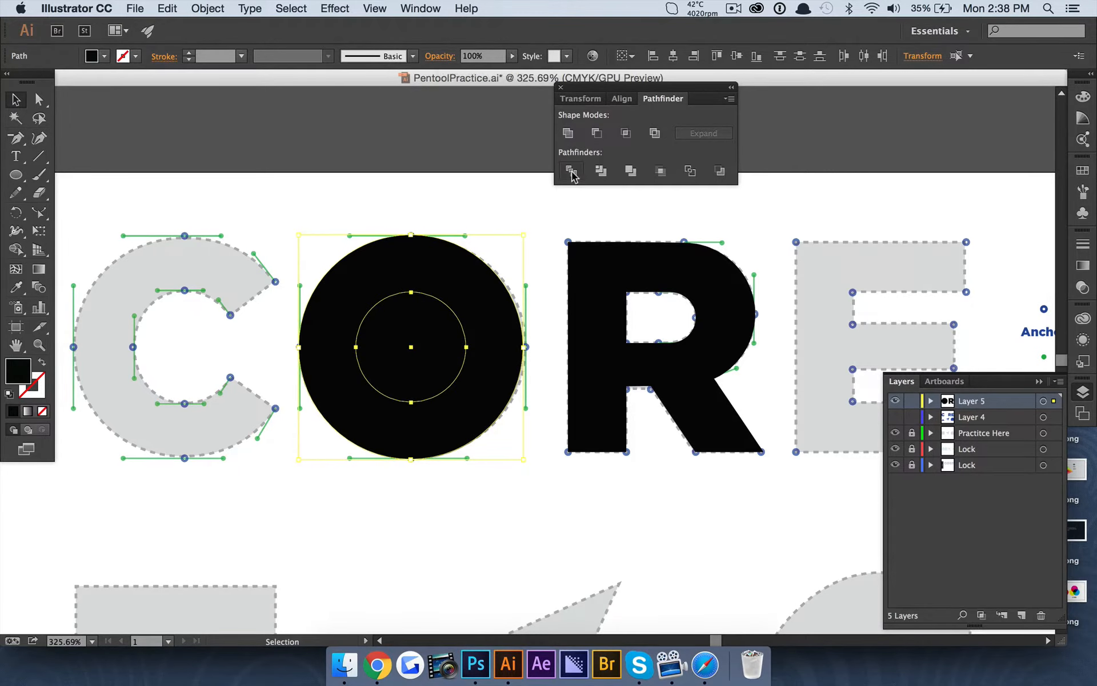
click(572, 171)
Step: Delete the inner disc of the O to cut out its counter
click(38, 99)
click(191, 116)
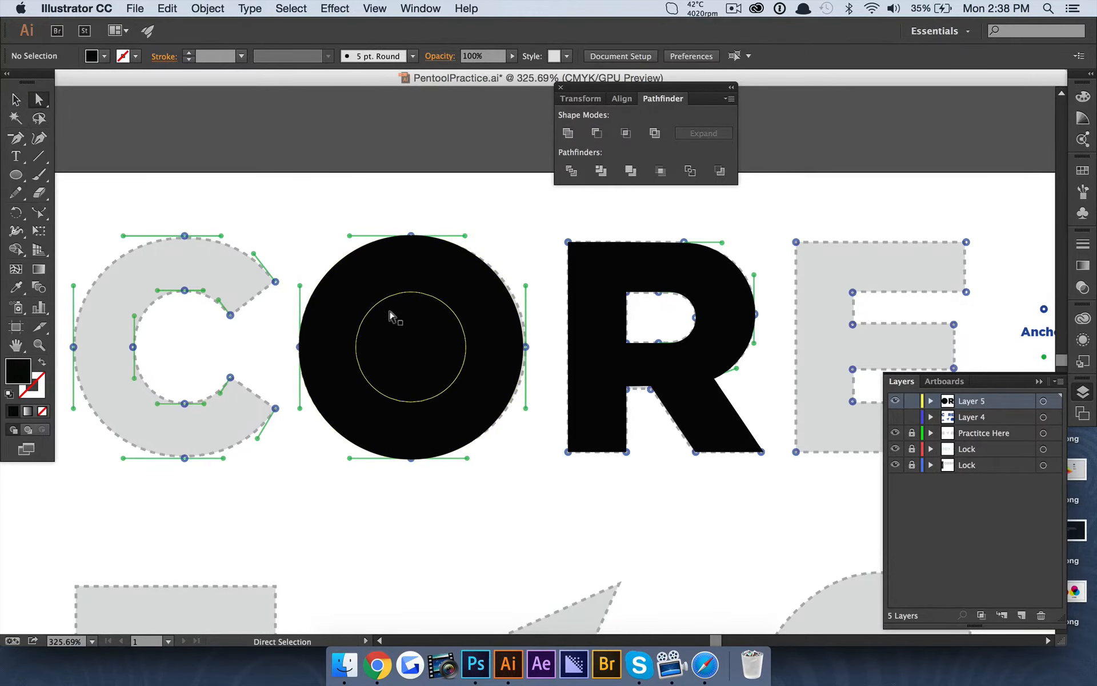
click(403, 326)
key(BackSpace)
scroll(366, 223, down, 5)
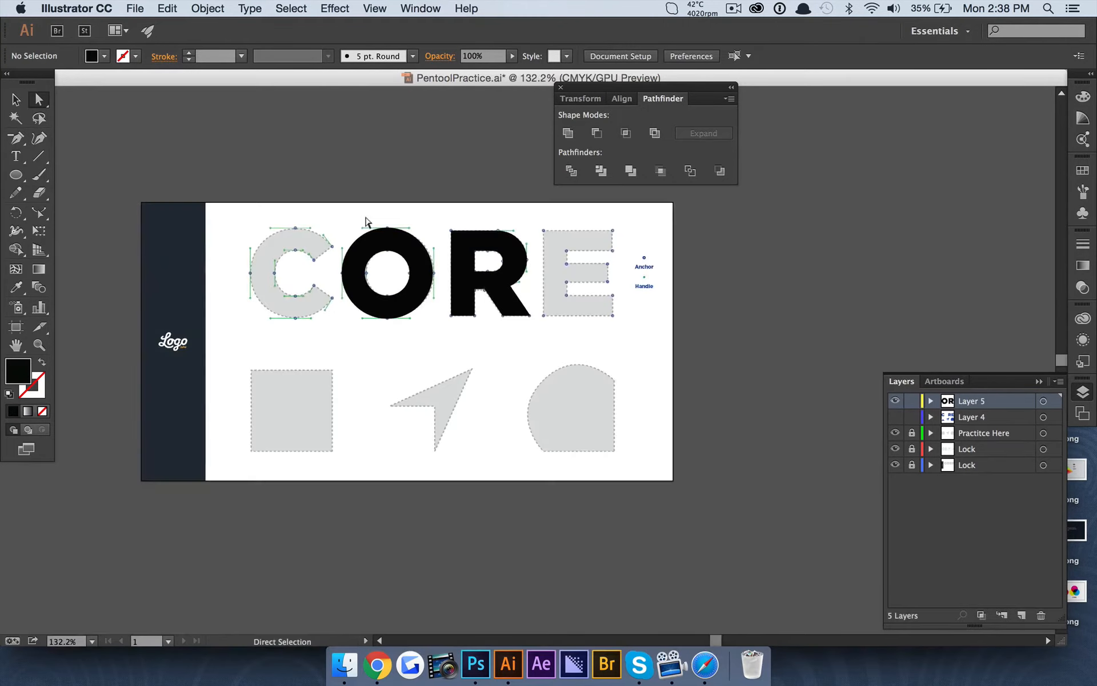
scroll(366, 222, up, 3)
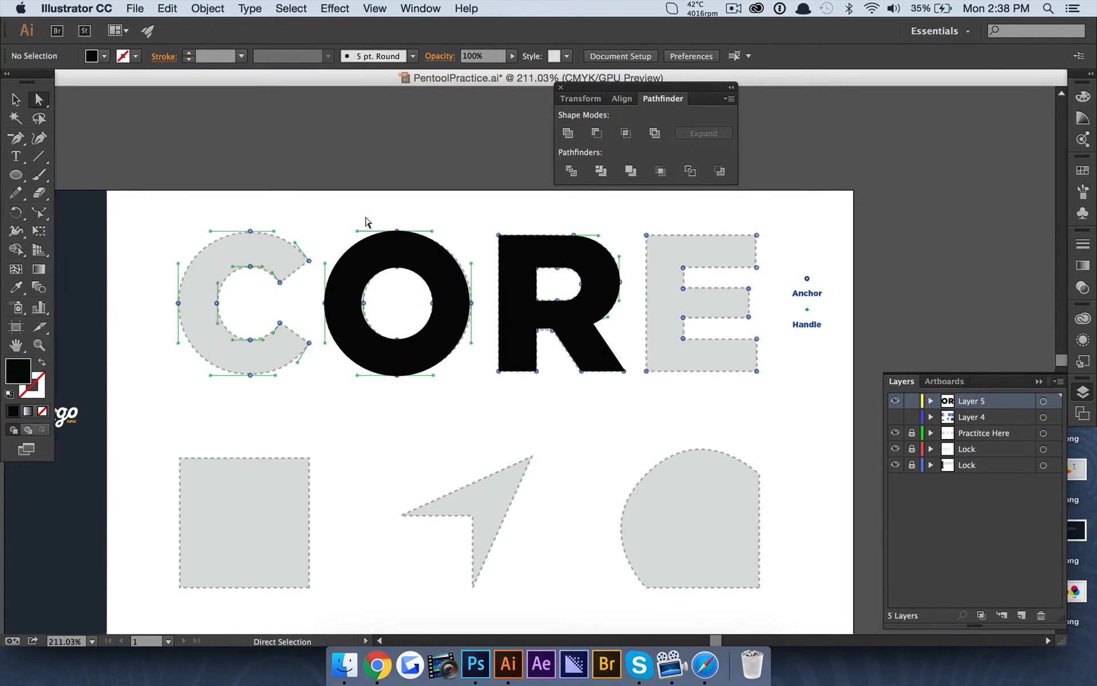
scroll(366, 222, left, 5)
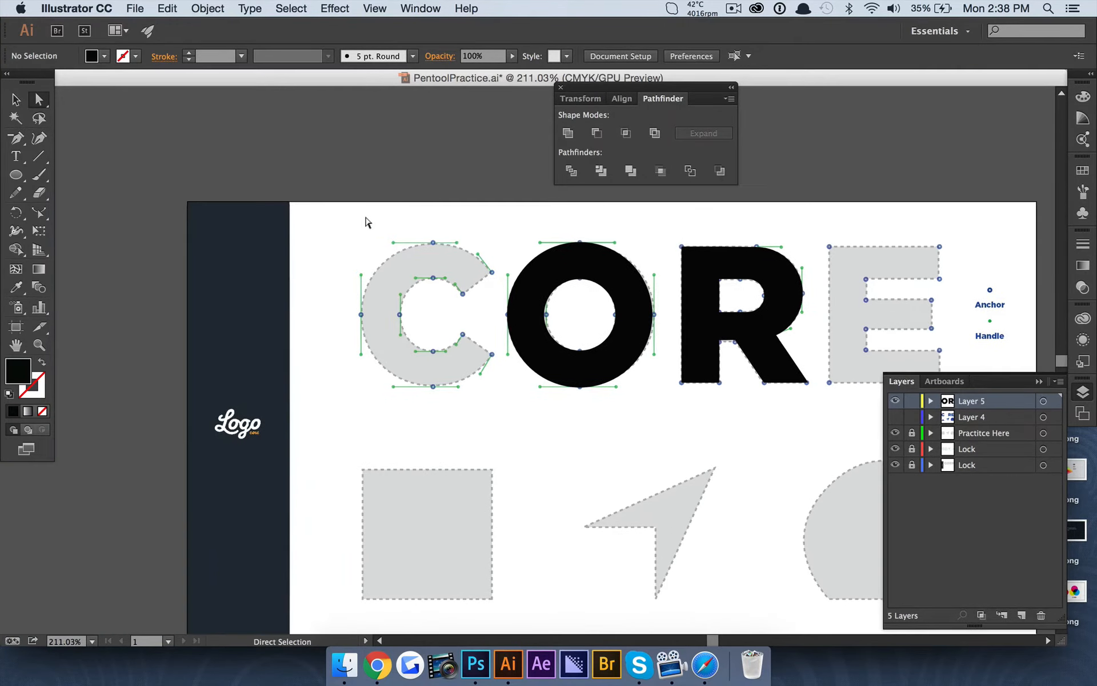
scroll(430, 250, up, 3)
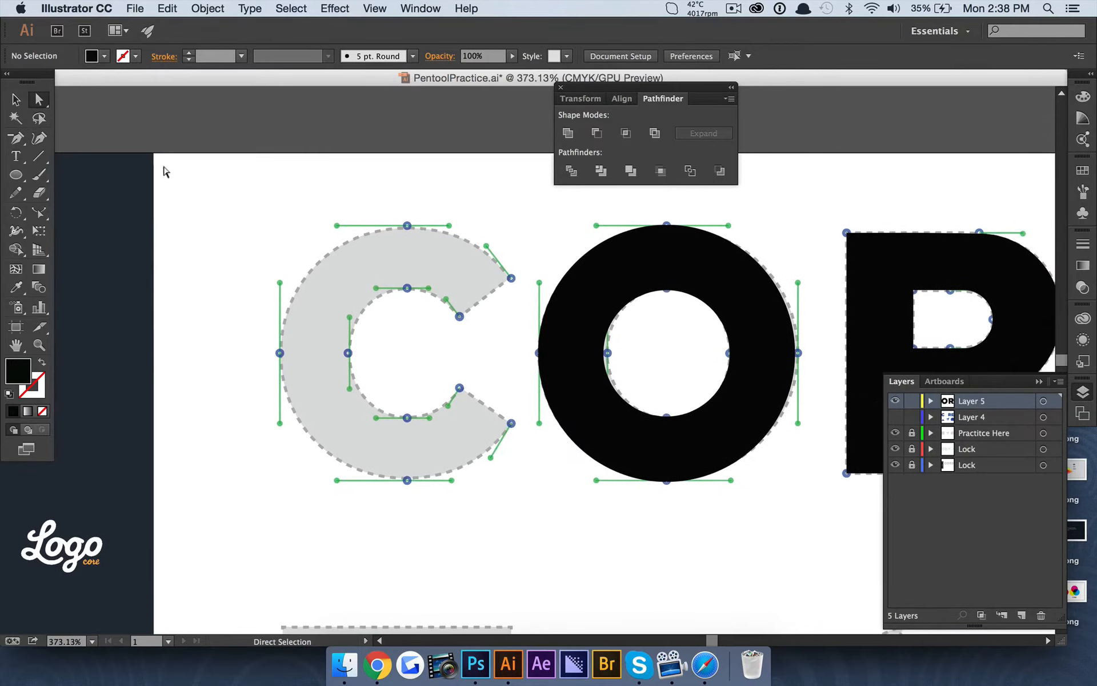
Step: Copy the finished O ring to the clipboard
click(12, 99)
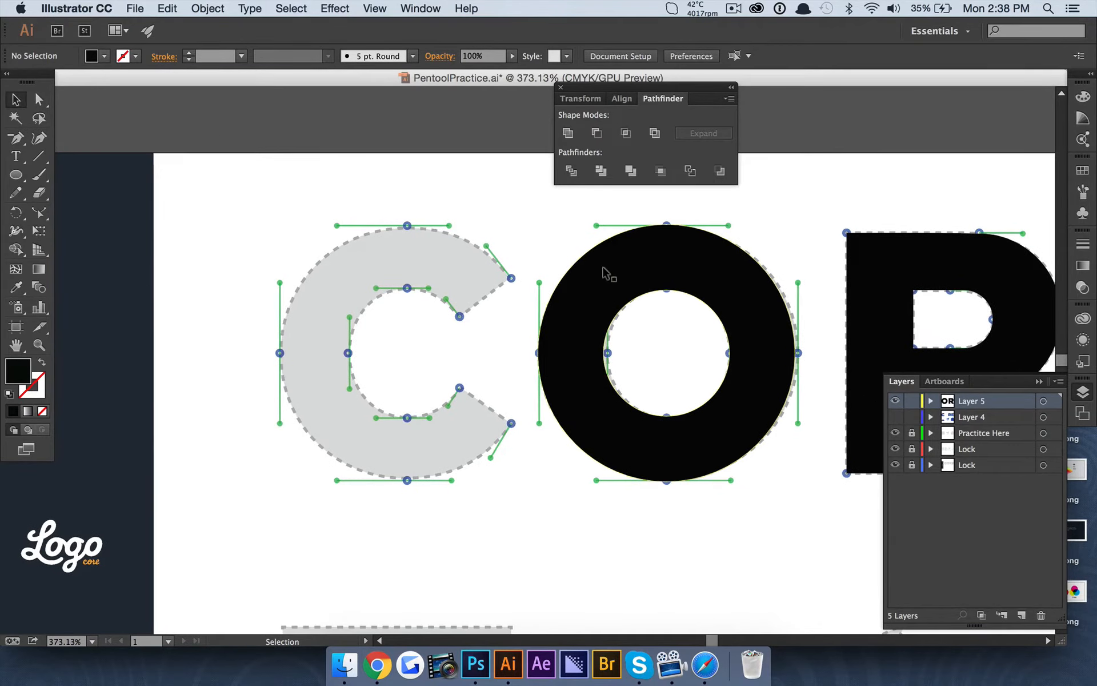
click(573, 266)
key(super+c)
key(super+v)
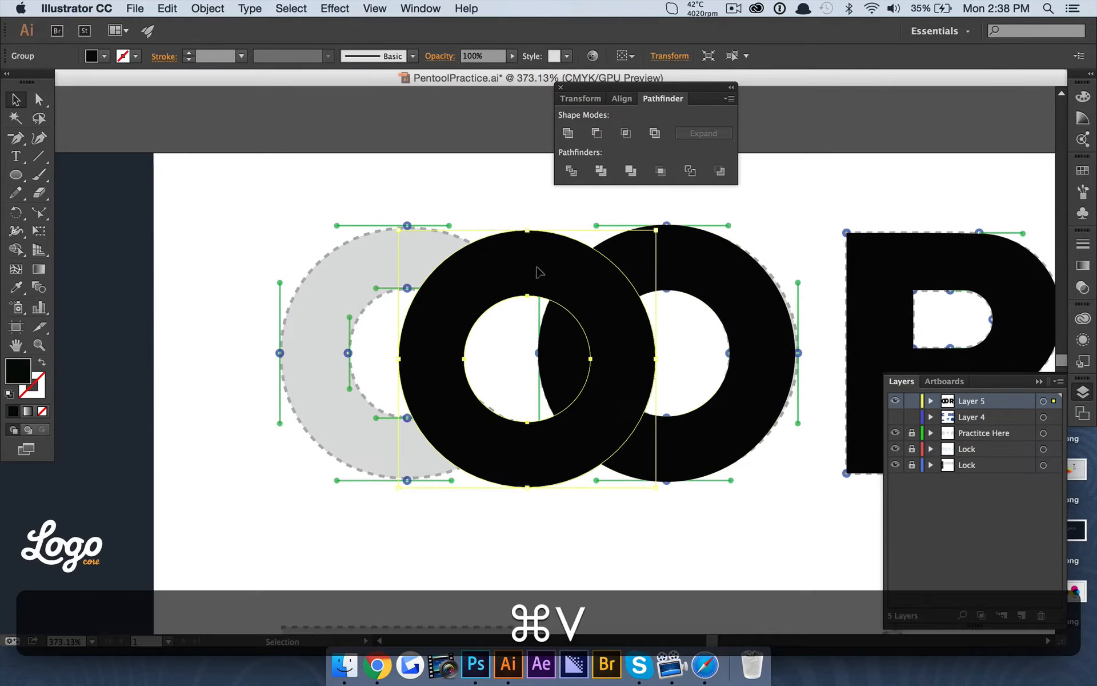
drag(536, 275, 405, 256)
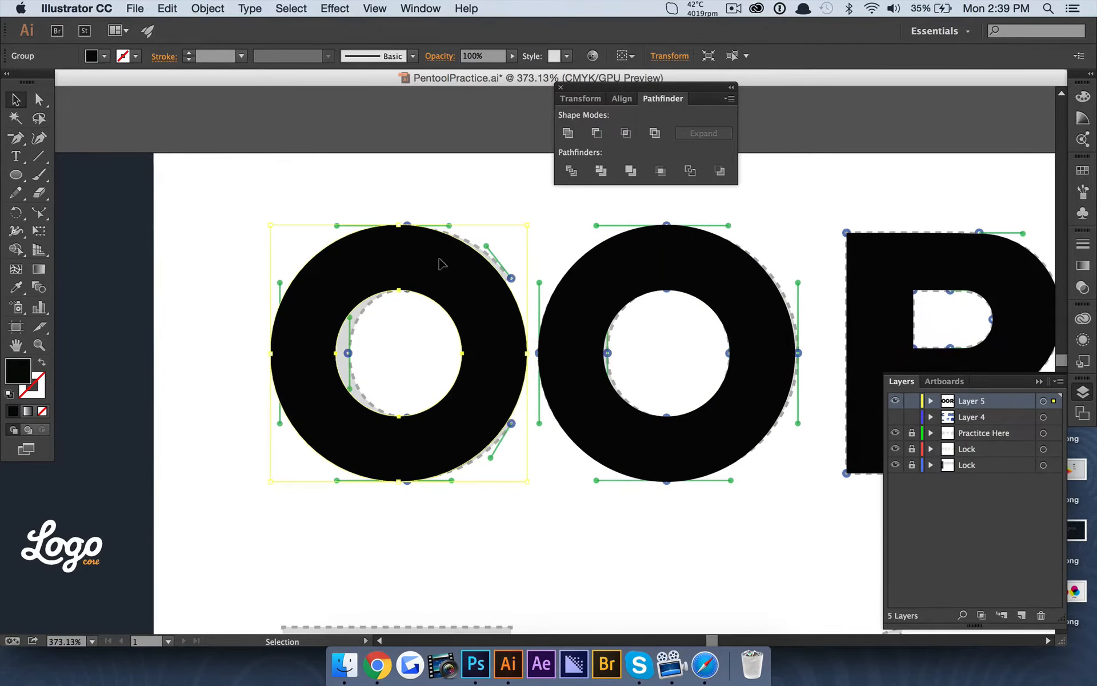
key(BackSpace)
Step: Paste the O ring in place in front of the original and move one ring over the template C
click(566, 283)
key(super+f)
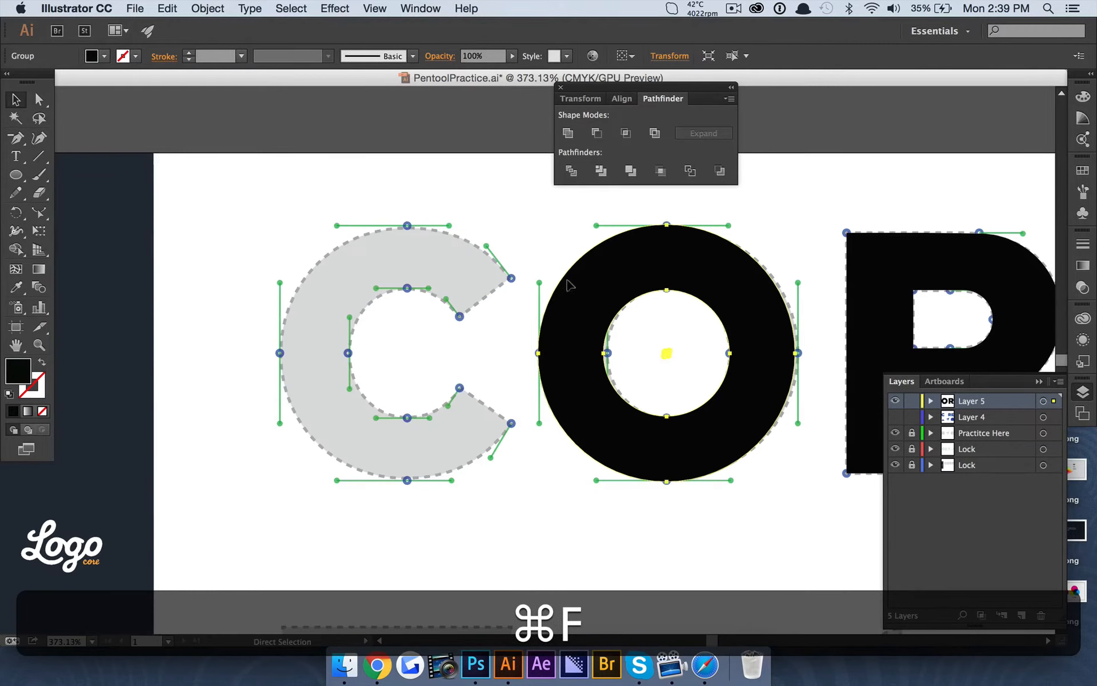
drag(705, 284, 439, 274)
Step: Nudge the ring sideways to line up with the template C and narrow it from its right edge to fit
key(Right)
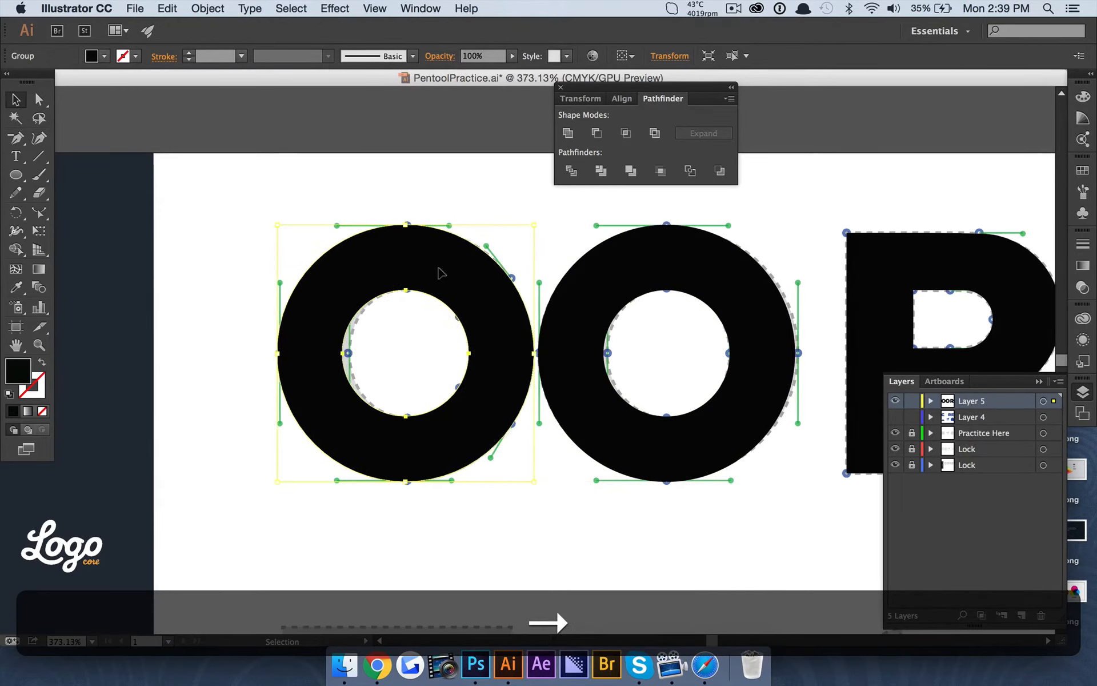
key(Right)
key(Right)
key(Left)
key(Left)
key(Left)
key(Left)
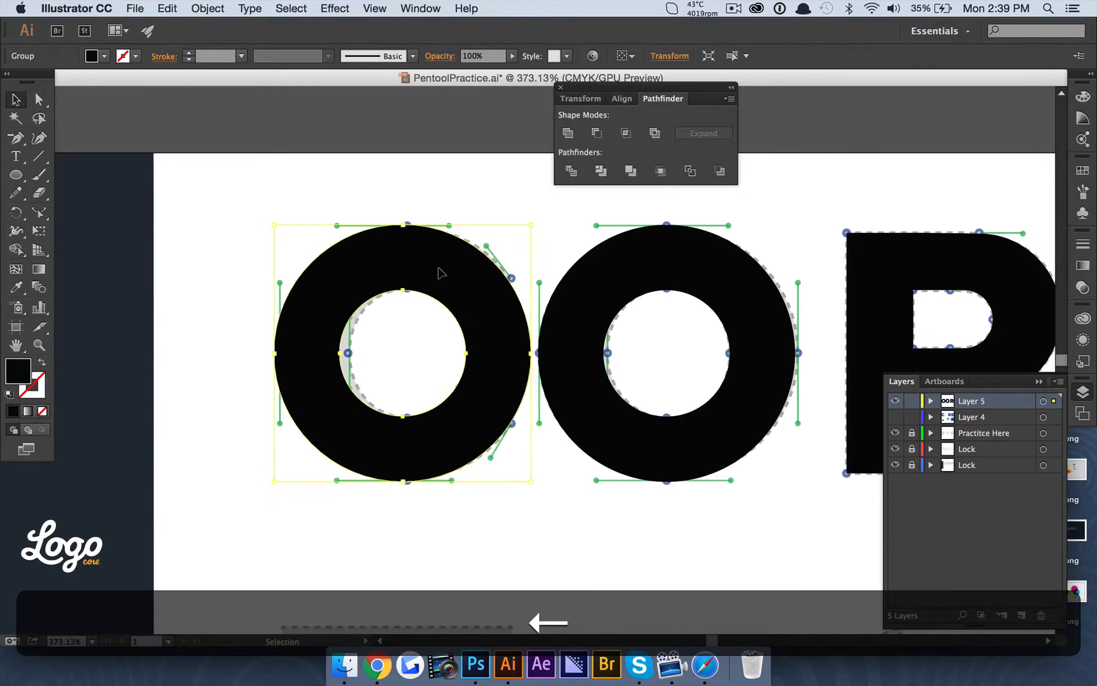
key(Left)
key(Right)
key(Right)
key(Right)
key(Right)
key(Right)
key(Left)
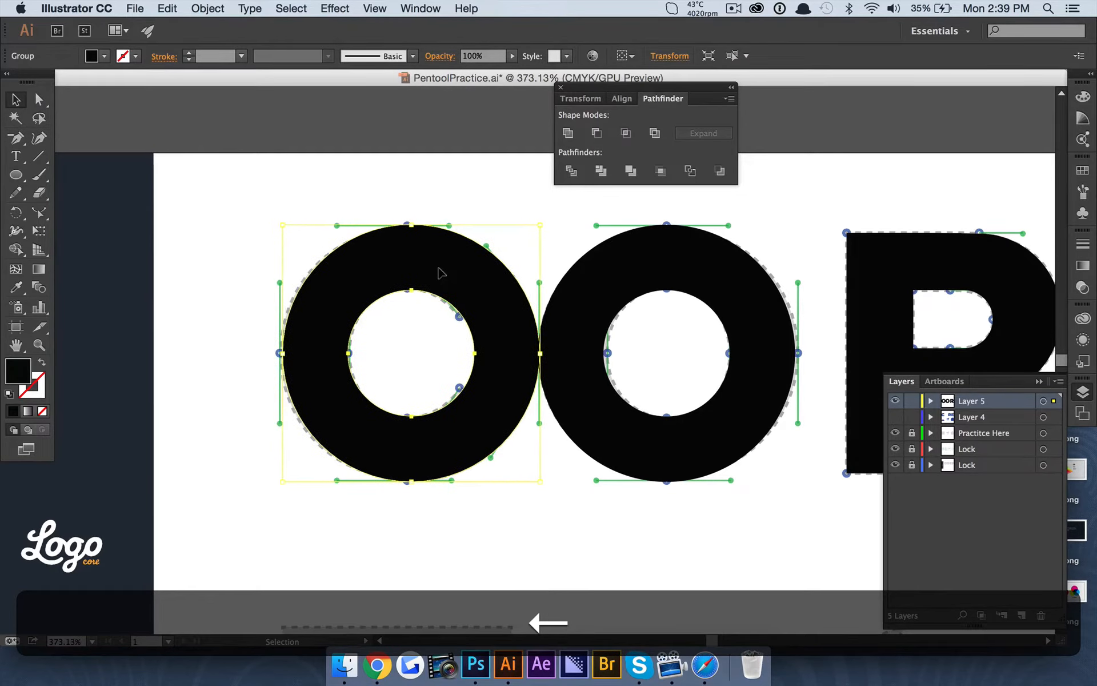
key(Left)
key(Right)
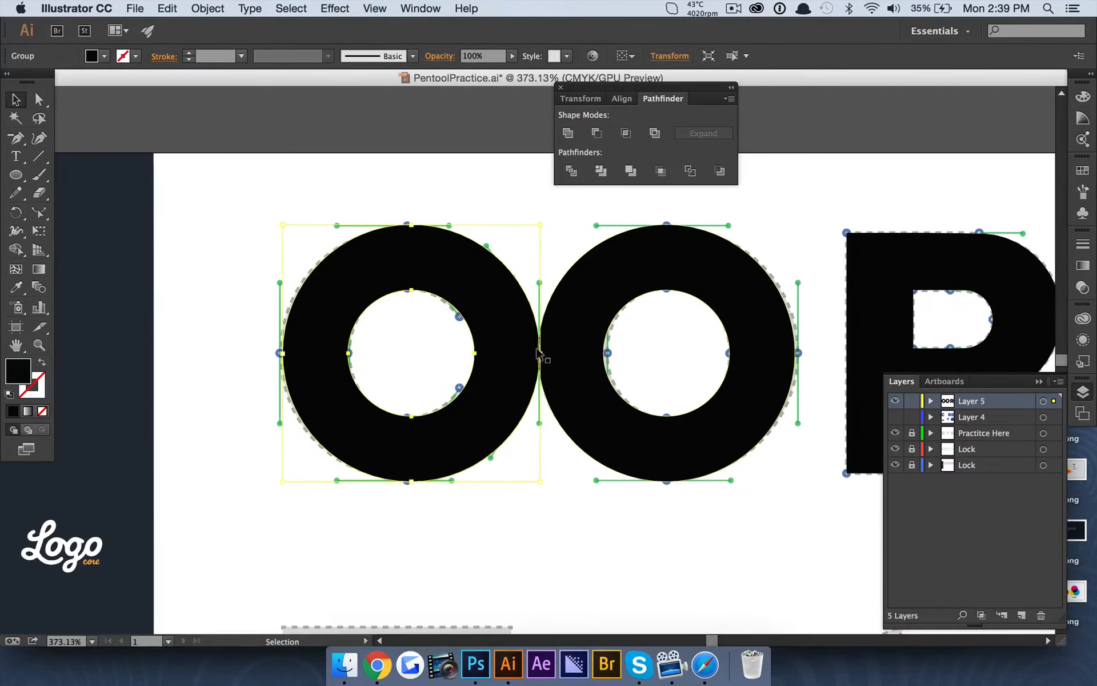
drag(540, 353, 526, 350)
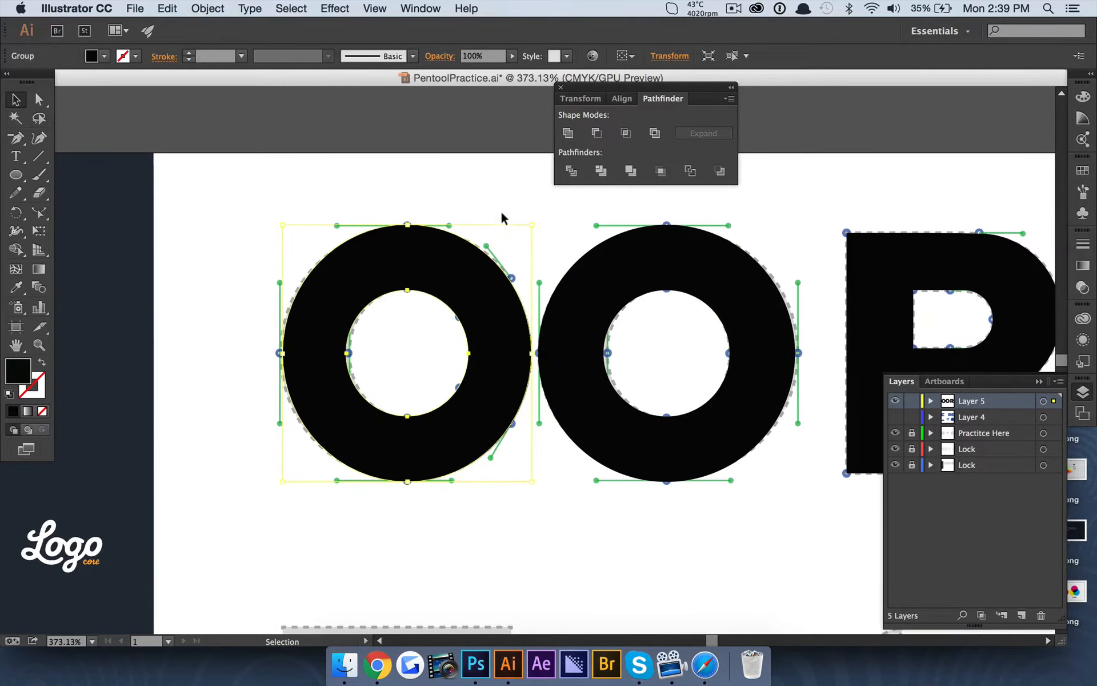
click(500, 211)
Step: Lower the opacity of the ring over the template C to 50%
click(488, 257)
click(514, 56)
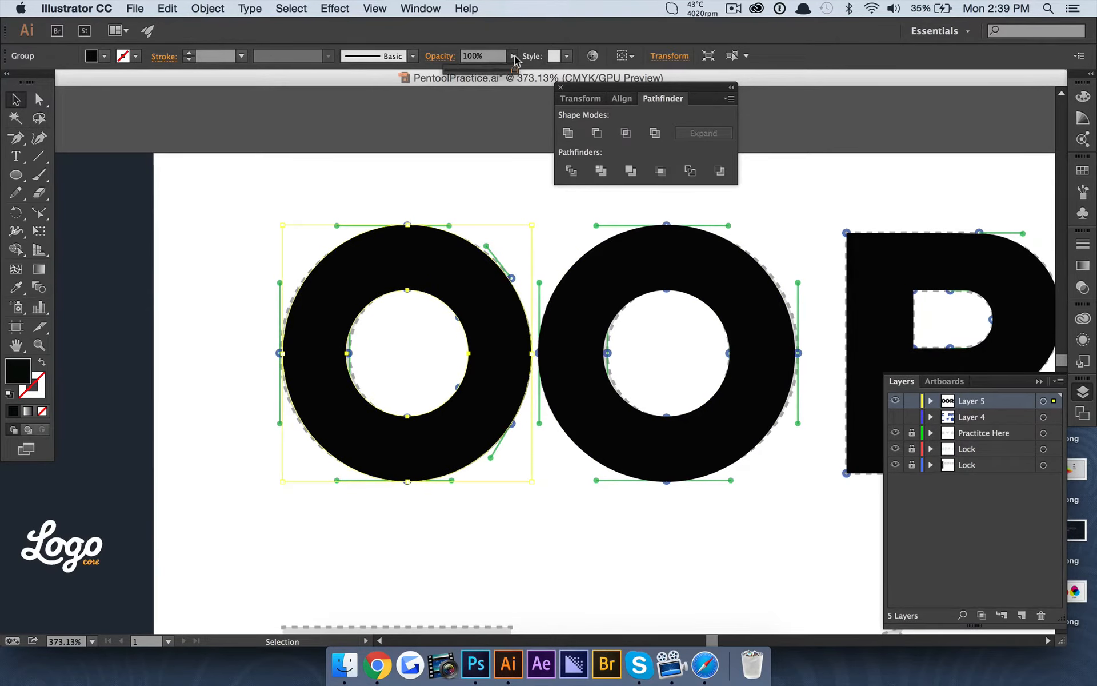
click(483, 67)
click(478, 154)
Step: Draw a square about 85 pt wide centred on the C's ring and rotate it 45° into a diamond
scroll(342, 280, right, 4)
scroll(342, 280, down, 1)
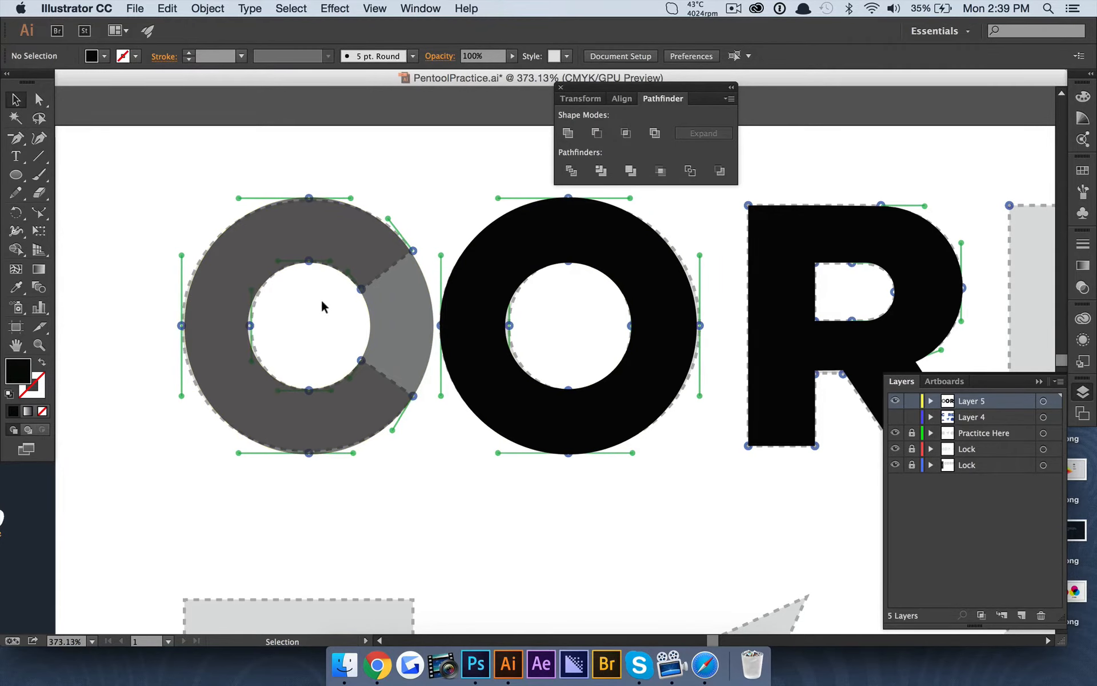
drag(16, 175, 112, 175)
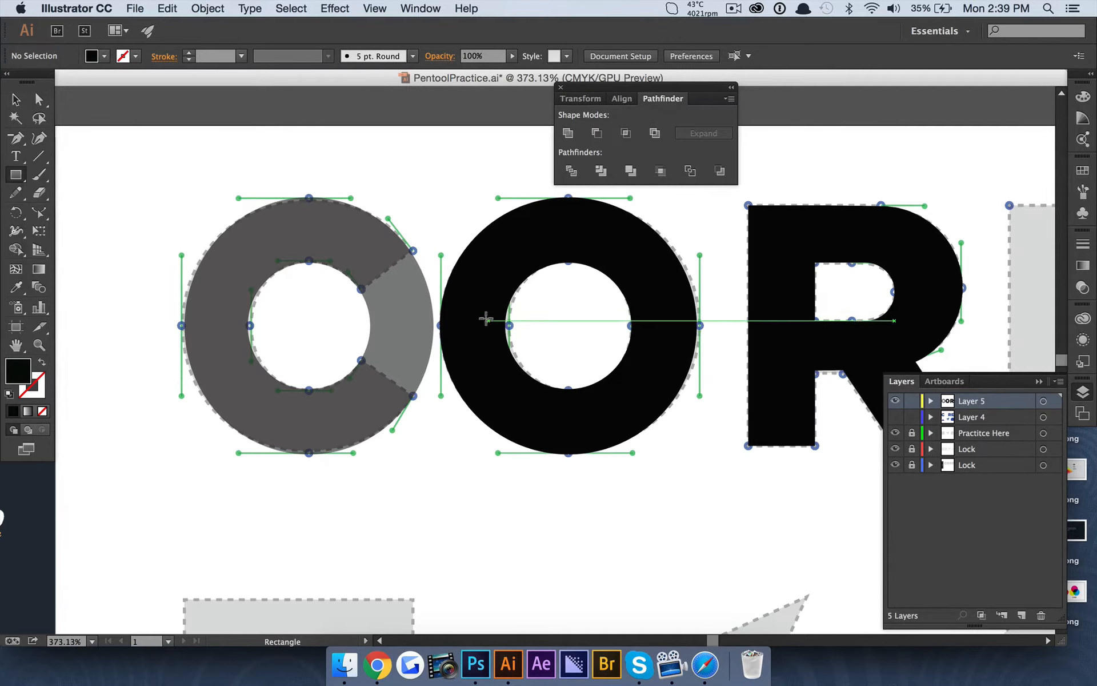
drag(306, 323, 427, 446)
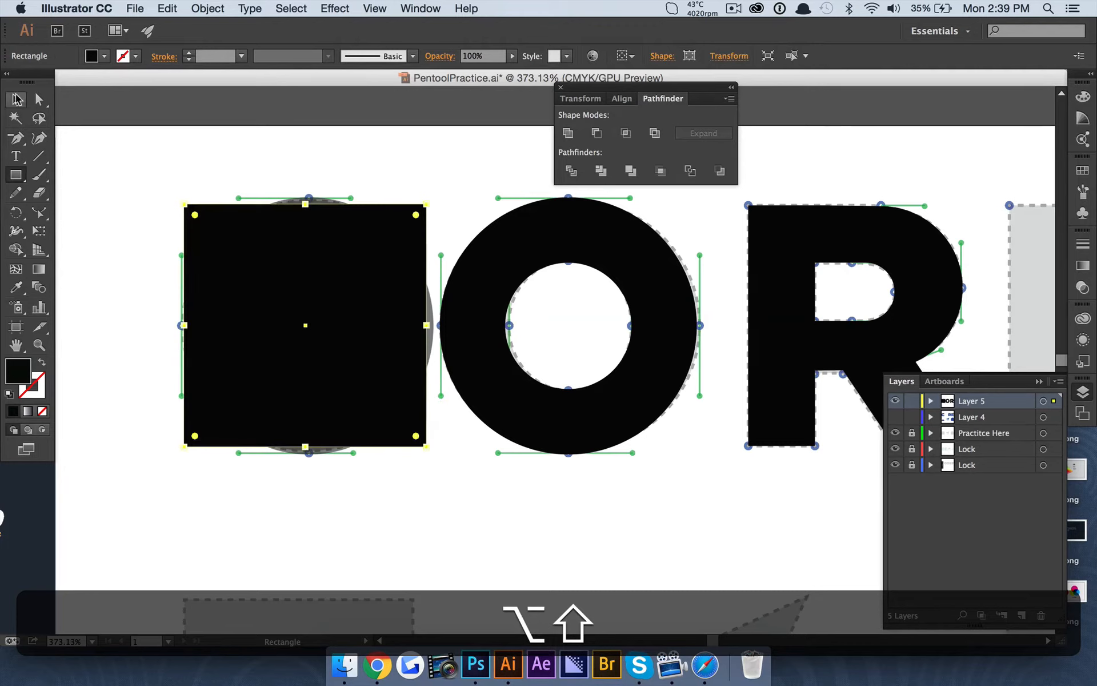
click(16, 99)
drag(427, 197, 305, 158)
Step: Lower the diamond's opacity to 42% and move it so its left corner sits at the centre of the C's ring
drag(347, 343, 533, 336)
drag(516, 57, 477, 70)
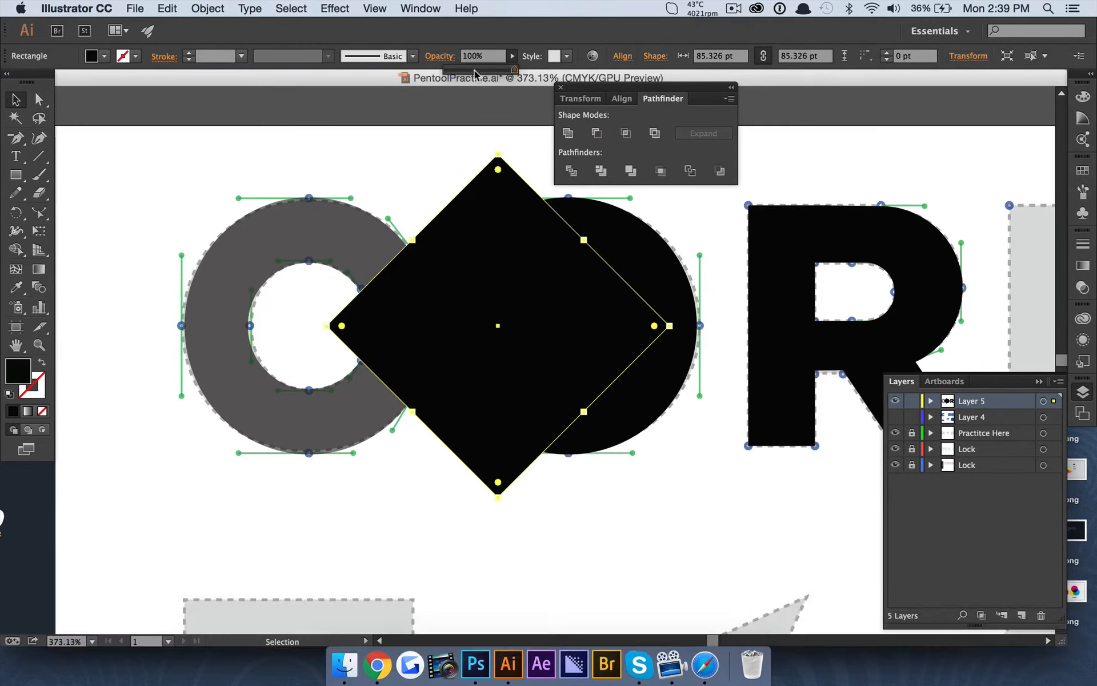
click(39, 98)
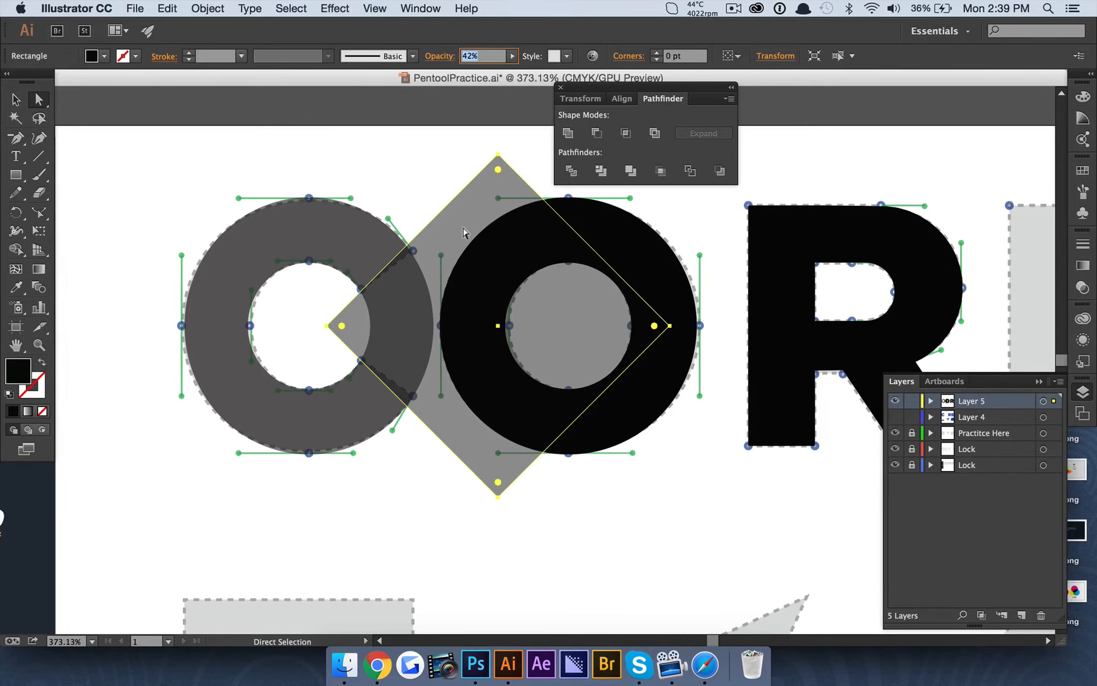
drag(470, 214, 453, 214)
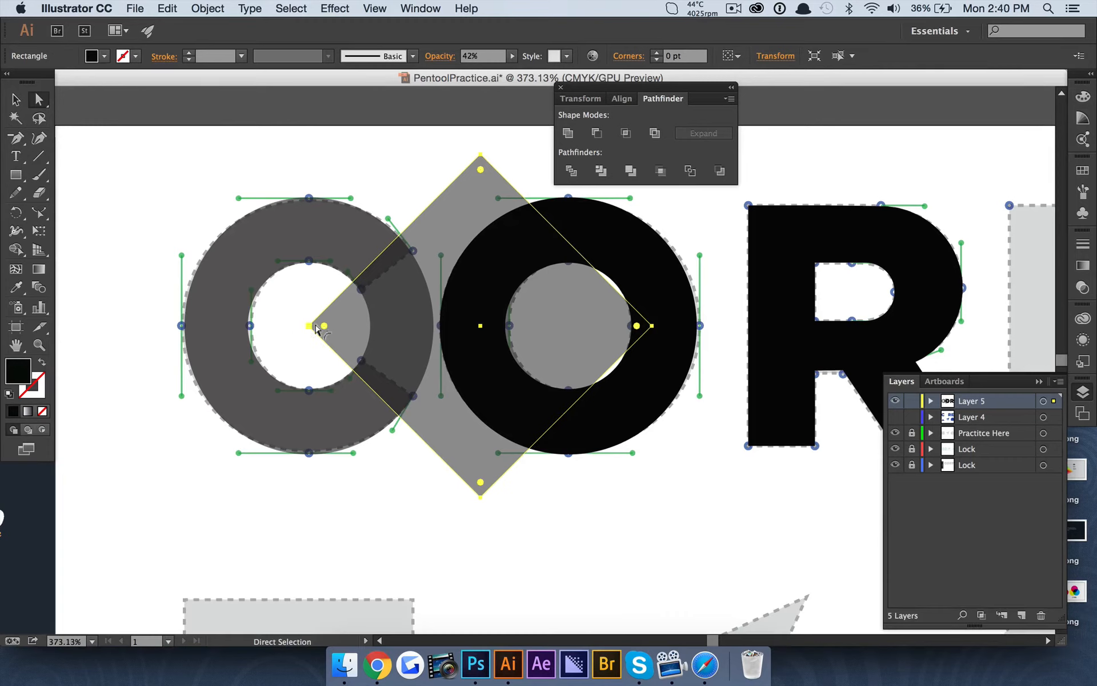
Step: Move only the diamond's upper corner point down until its edge follows the upper cut of the template C
click(473, 150)
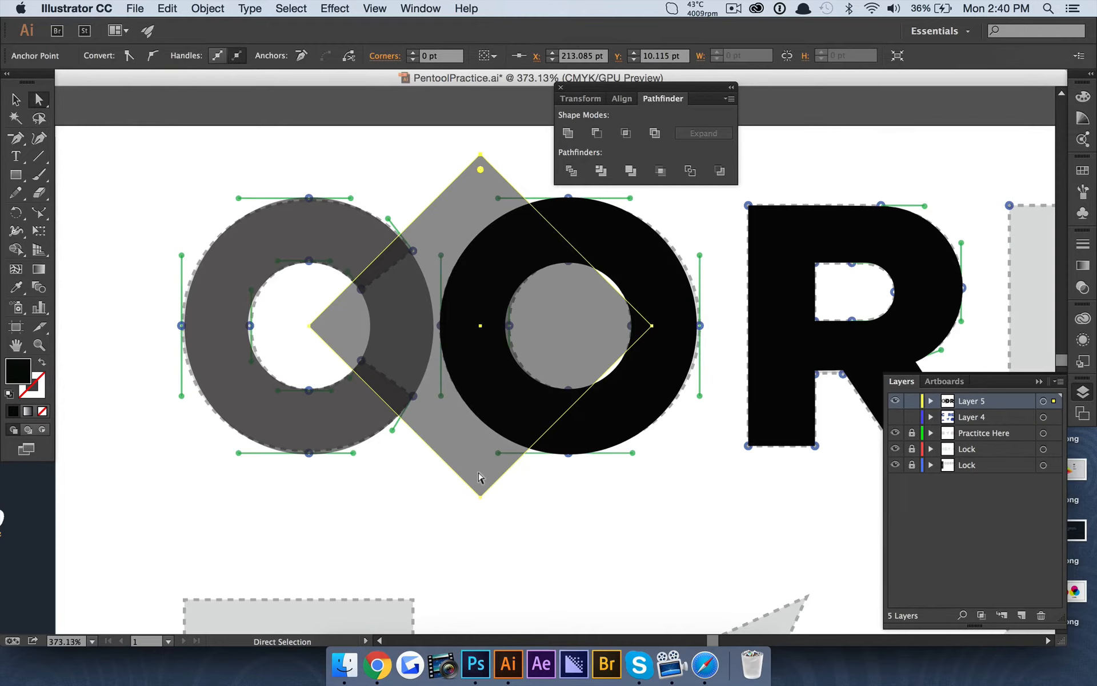
key(Down)
key(Down)
key(Down)
key(Down)
key(Down)
key(Down)
key(Down)
key(Down)
key(Down)
key(Down)
key(Down)
key(Down)
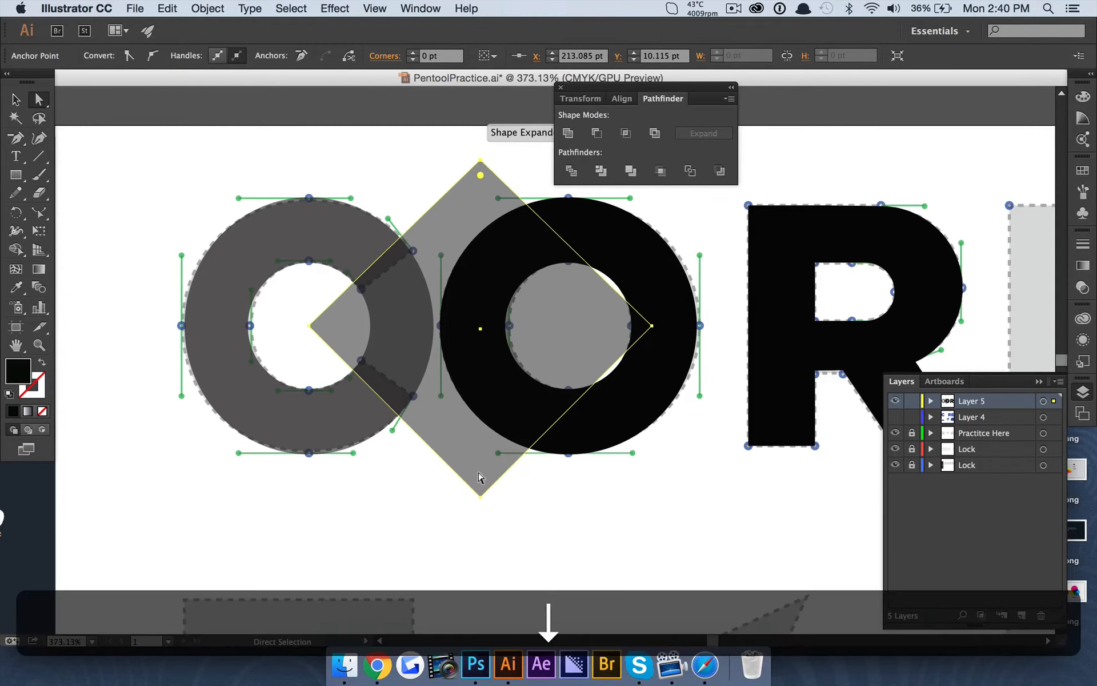
key(Down)
key(Down)
key(Down)
key(Down)
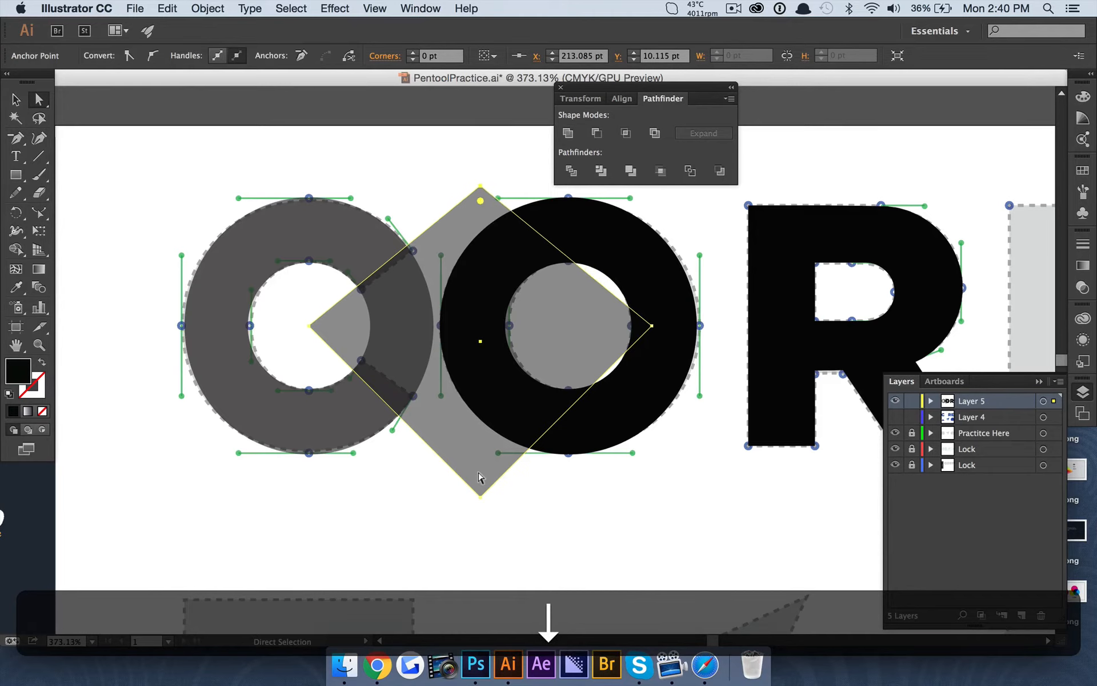
key(Down)
key(Down)
key(Down)
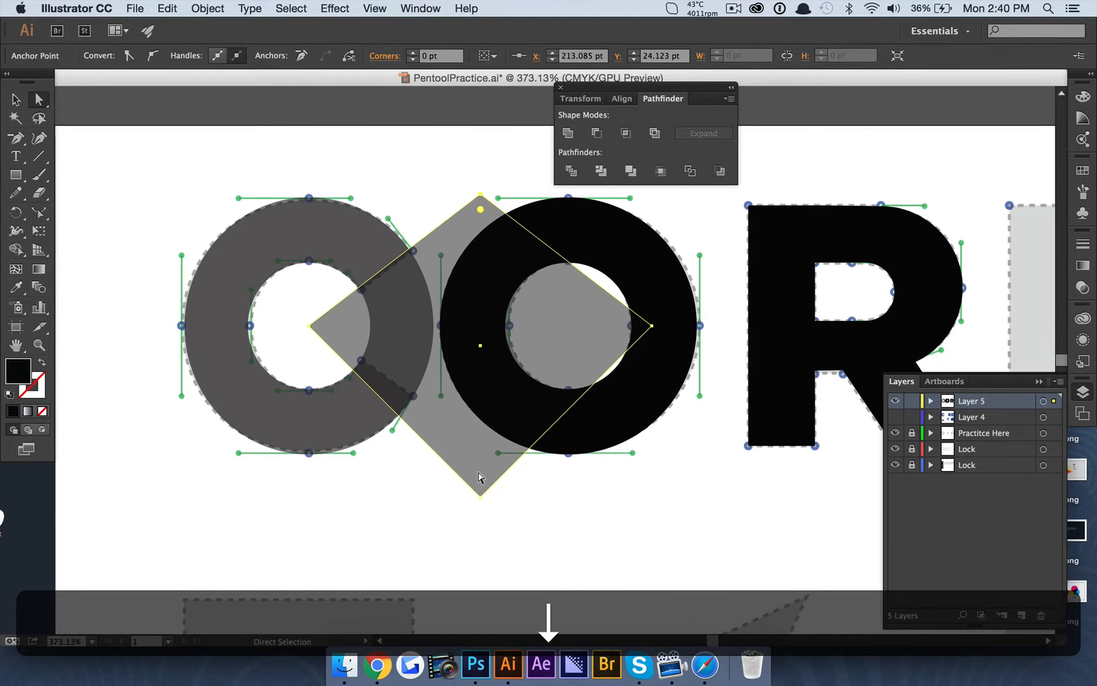
key(Up)
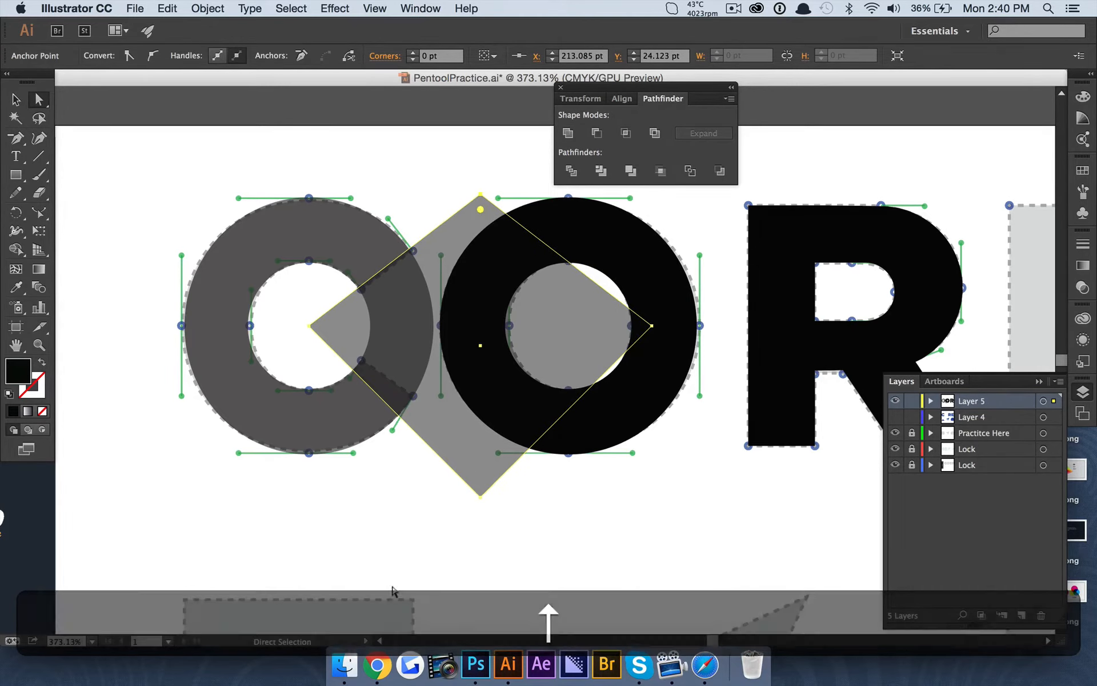
Step: Move only the diamond's lower corner point up until its edge follows the lower cut of the template C
click(475, 494)
key(Up)
key(Up)
key(Up)
key(Up)
key(Up)
key(Up)
key(Up)
key(Up)
key(Up)
key(Up)
key(Up)
key(Up)
key(Up)
key(Up)
key(Up)
key(Up)
key(Up)
key(Up)
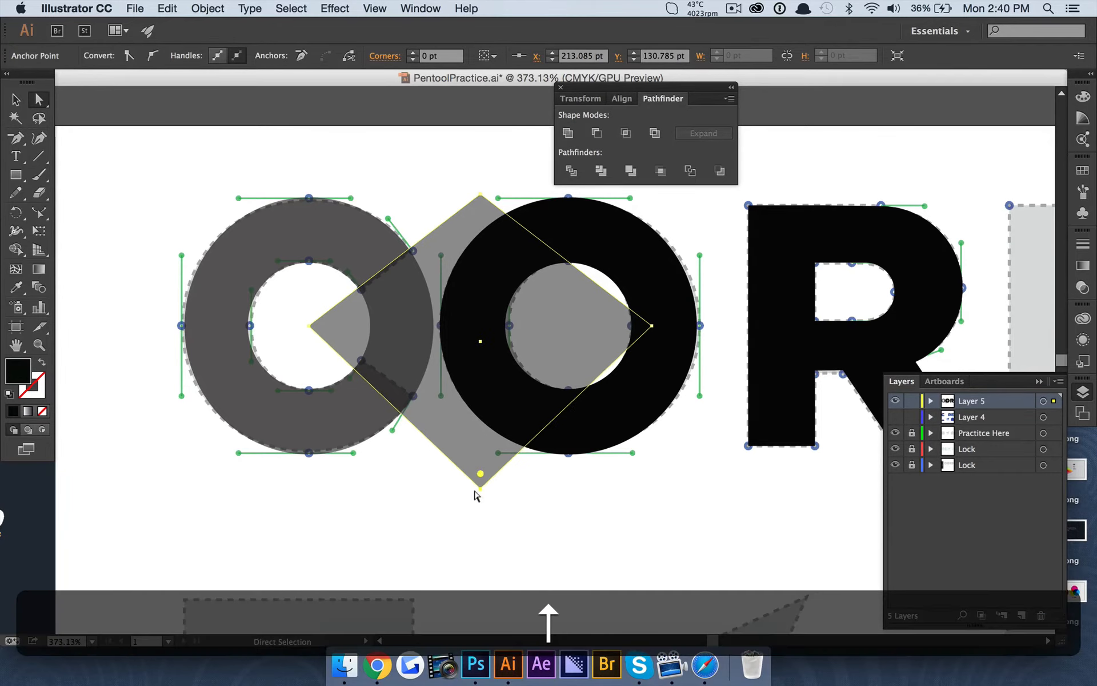
key(Up)
key(Up)
key(Up)
key(Up)
key(Up)
key(Up)
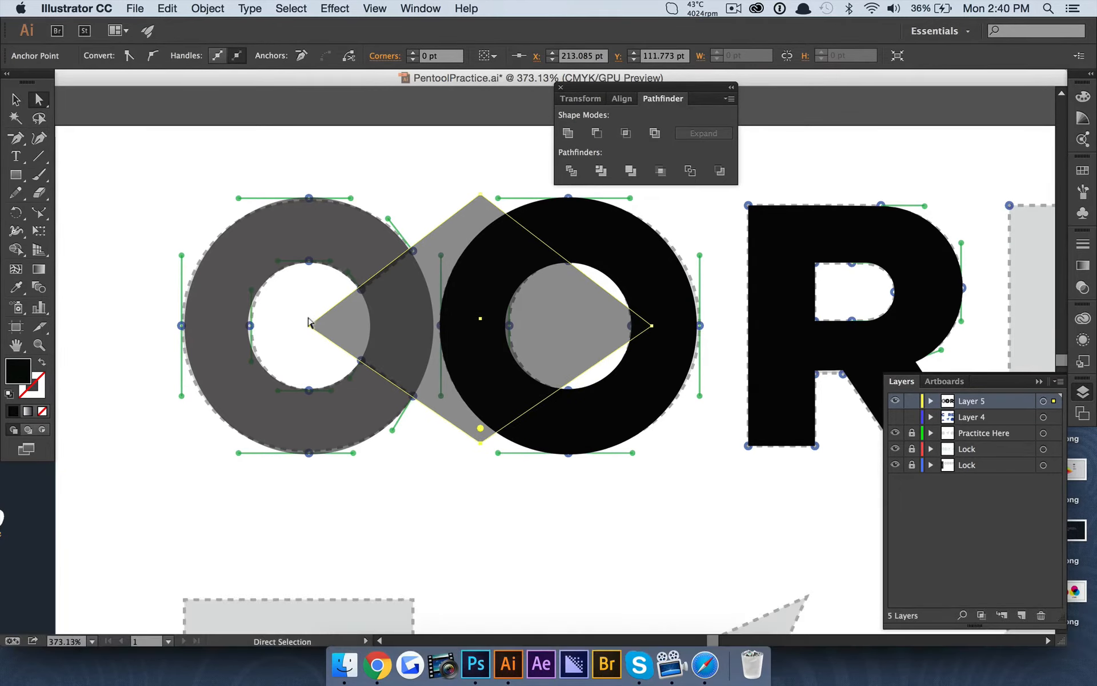
Step: Restore the C's ring and the diamond to 100% opacity and split them with Pathfinder Divide
shift+click(327, 224)
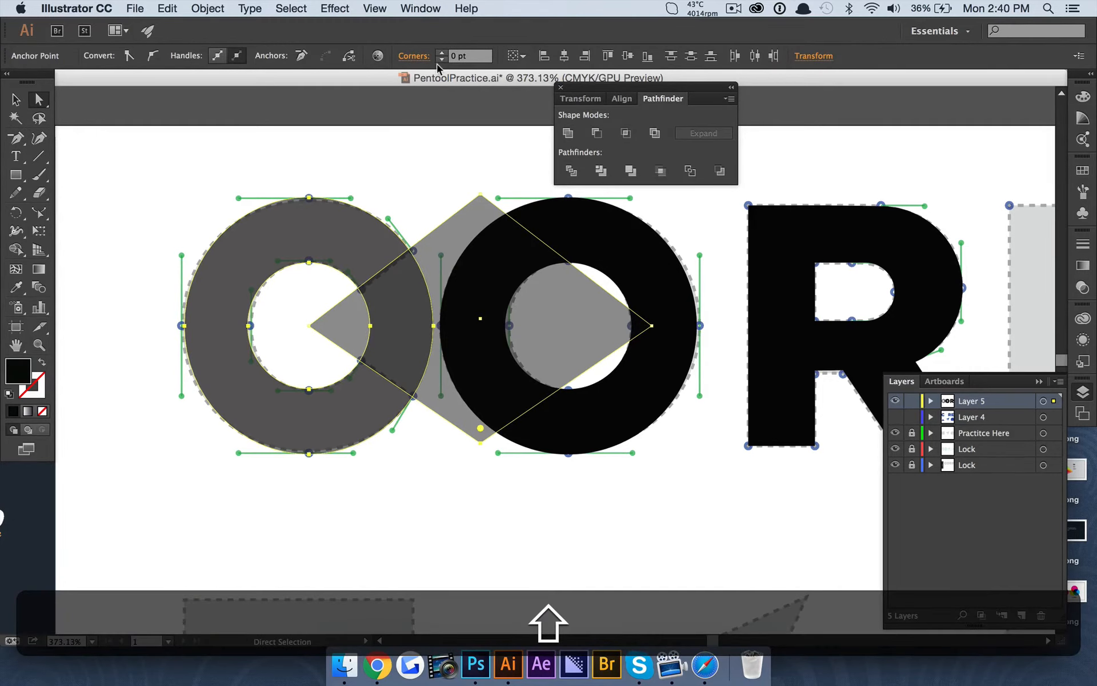
click(16, 100)
click(211, 146)
click(276, 210)
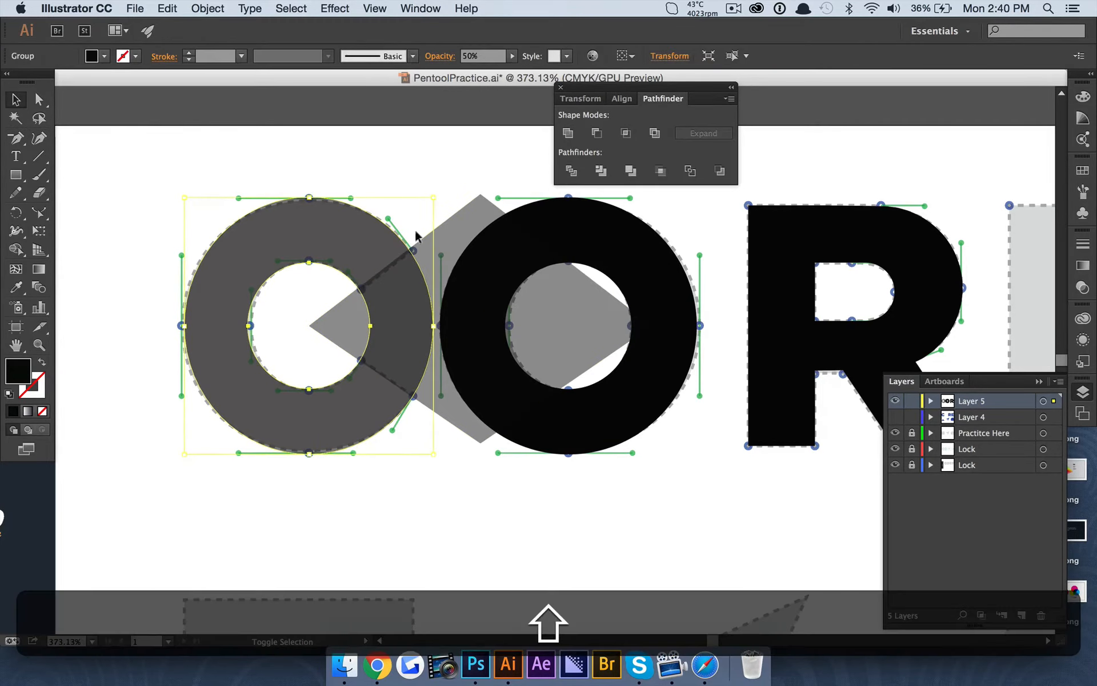
shift+click(416, 238)
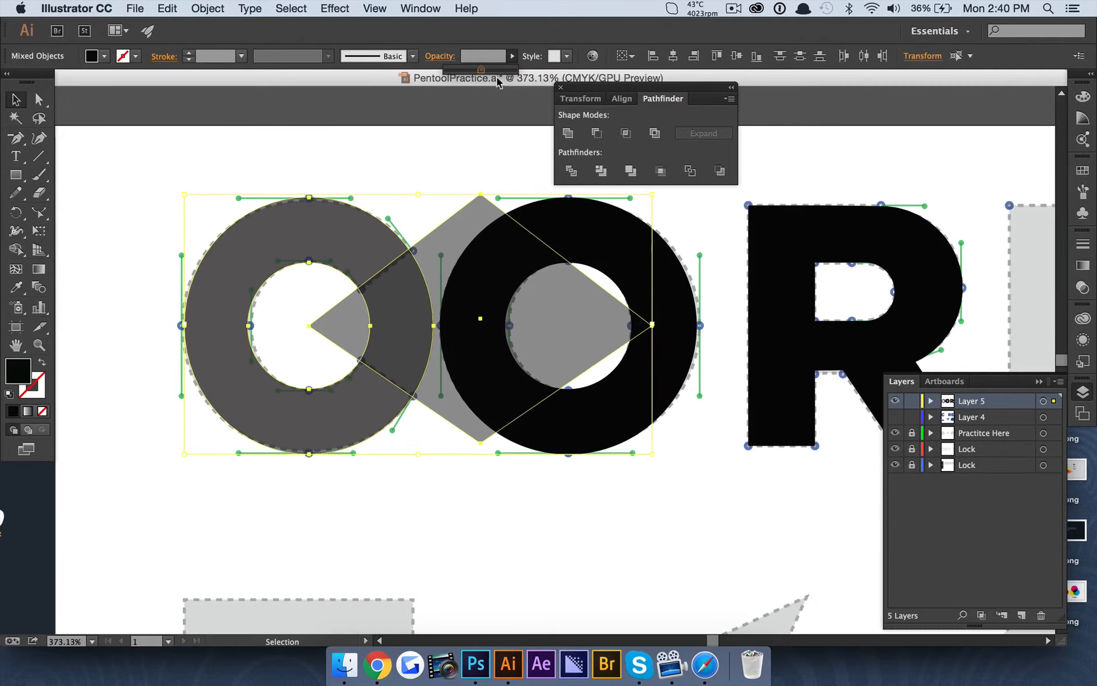
click(574, 171)
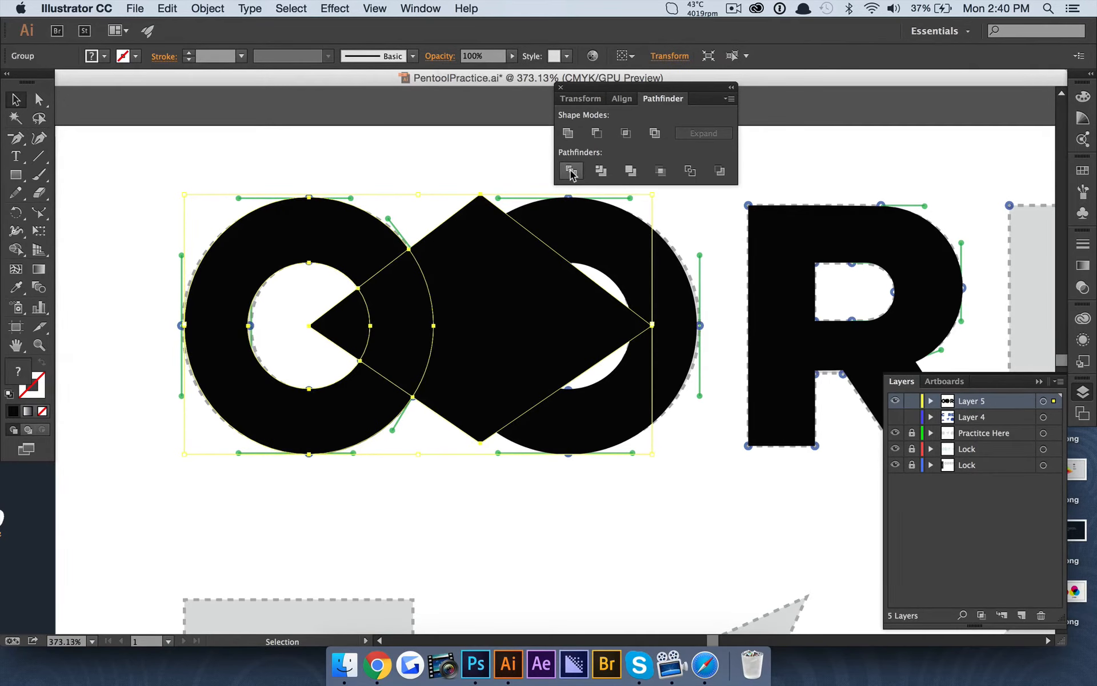
Step: Delete the divided pieces in the C's counter, its opening and the remaining part of the diamond
click(41, 101)
click(87, 153)
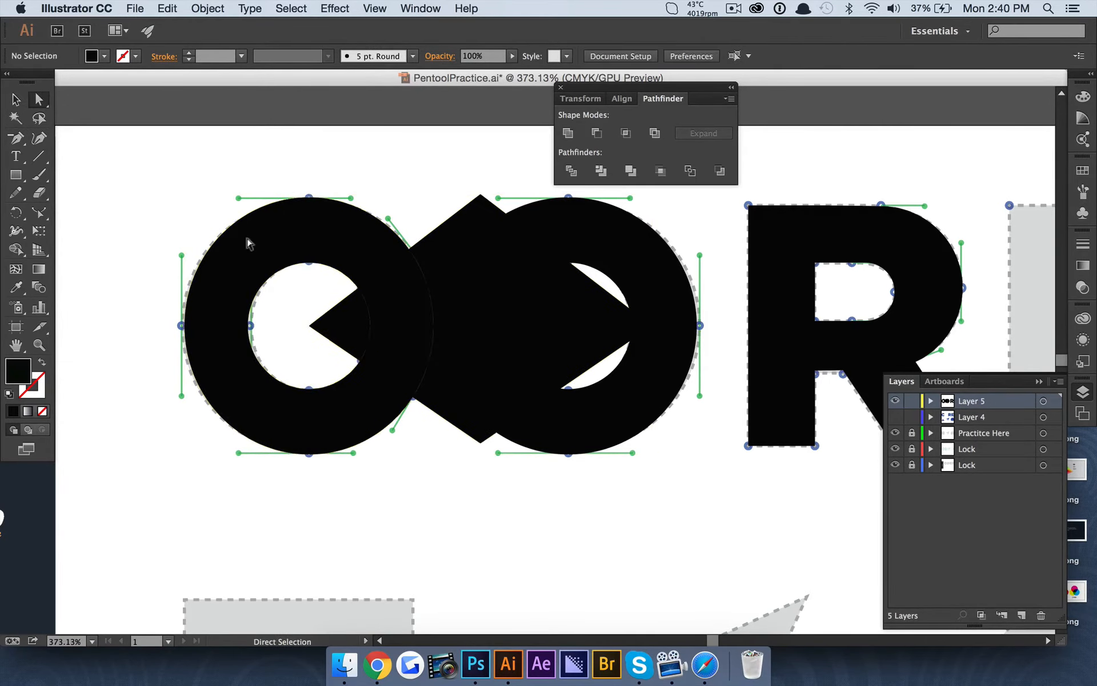
click(343, 320)
key(BackSpace)
click(417, 325)
key(BackSpace)
click(468, 223)
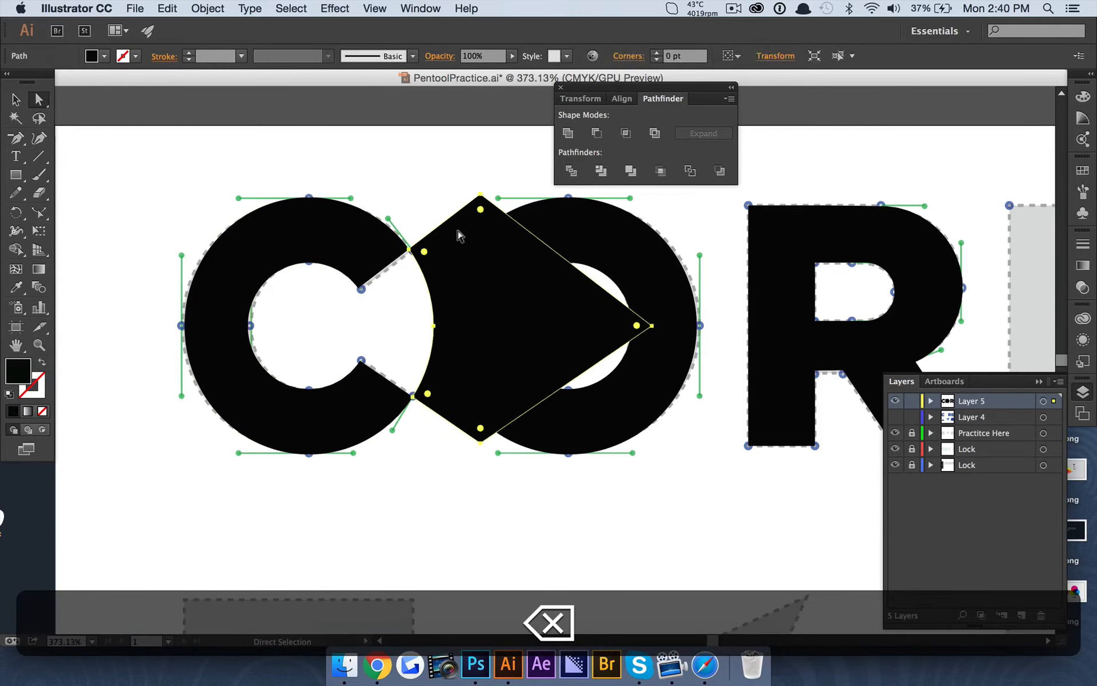
key(BackSpace)
Step: Draw a rectangle about 23 by 85 pt over the vertical stem of the template E
scroll(429, 154, down, 3)
scroll(430, 156, right, 5)
scroll(430, 156, up, 1)
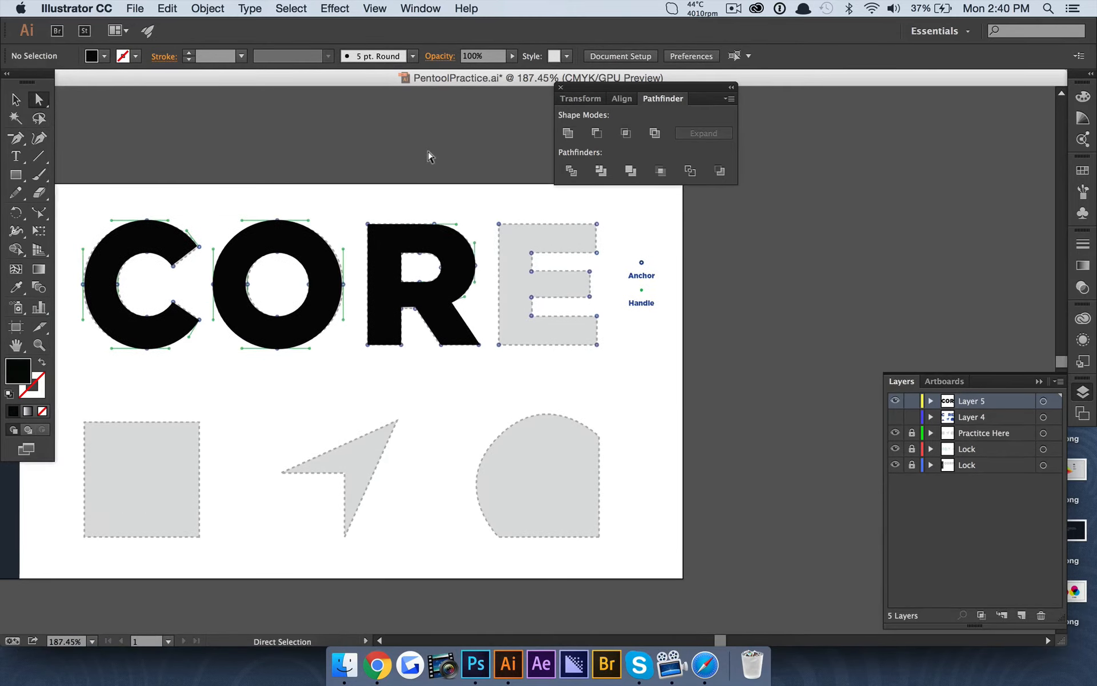
scroll(430, 157, right, 5)
scroll(429, 156, up, 1)
scroll(330, 246, up, 1)
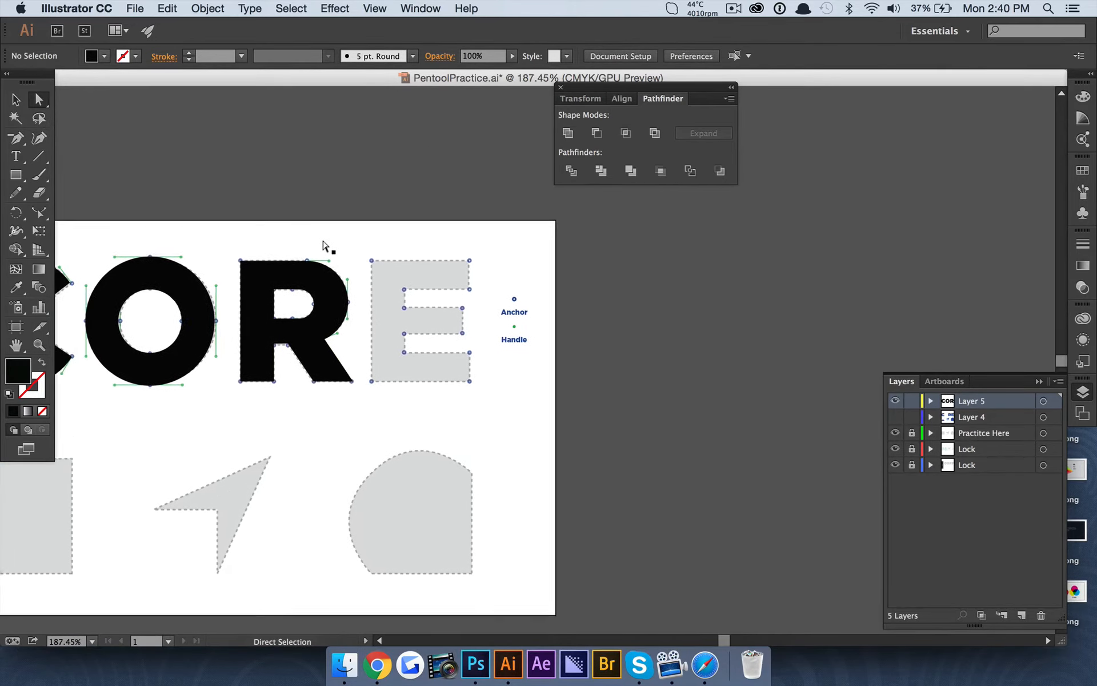
scroll(349, 273, up, 3)
scroll(428, 272, right, 2)
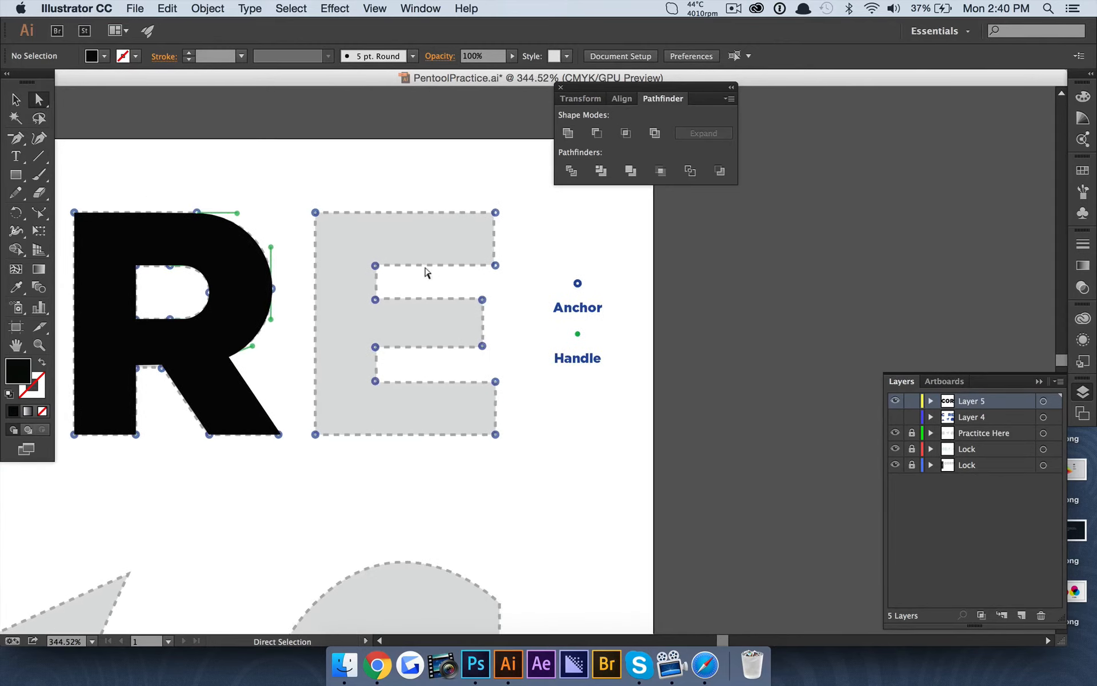
click(13, 176)
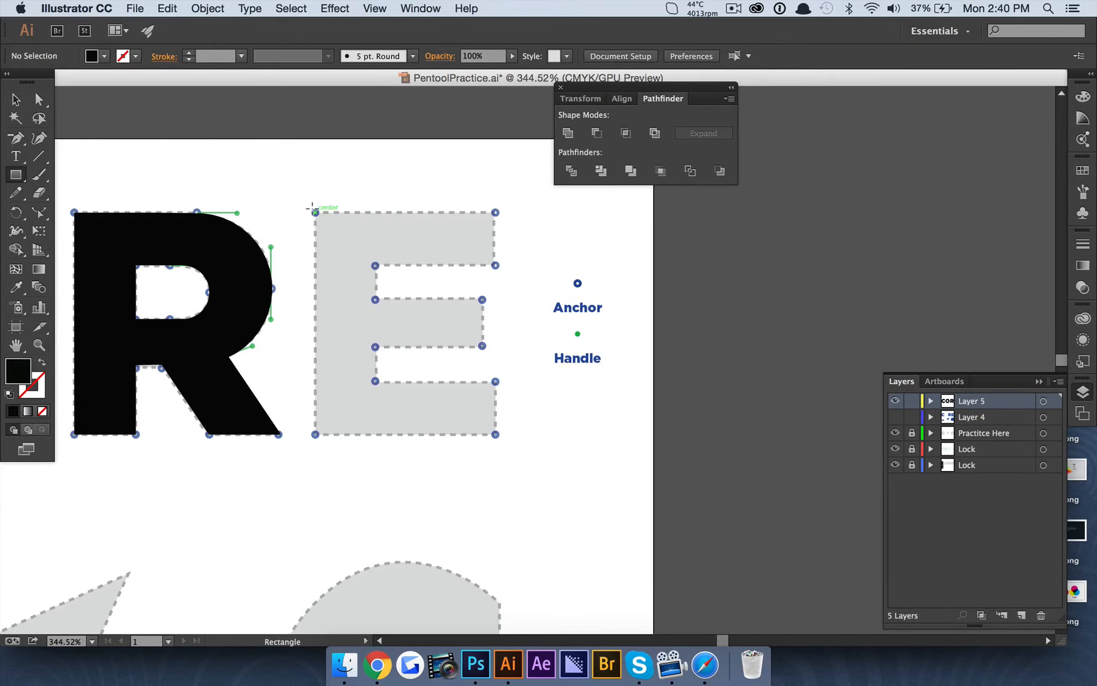
drag(315, 211, 375, 434)
click(15, 99)
click(132, 128)
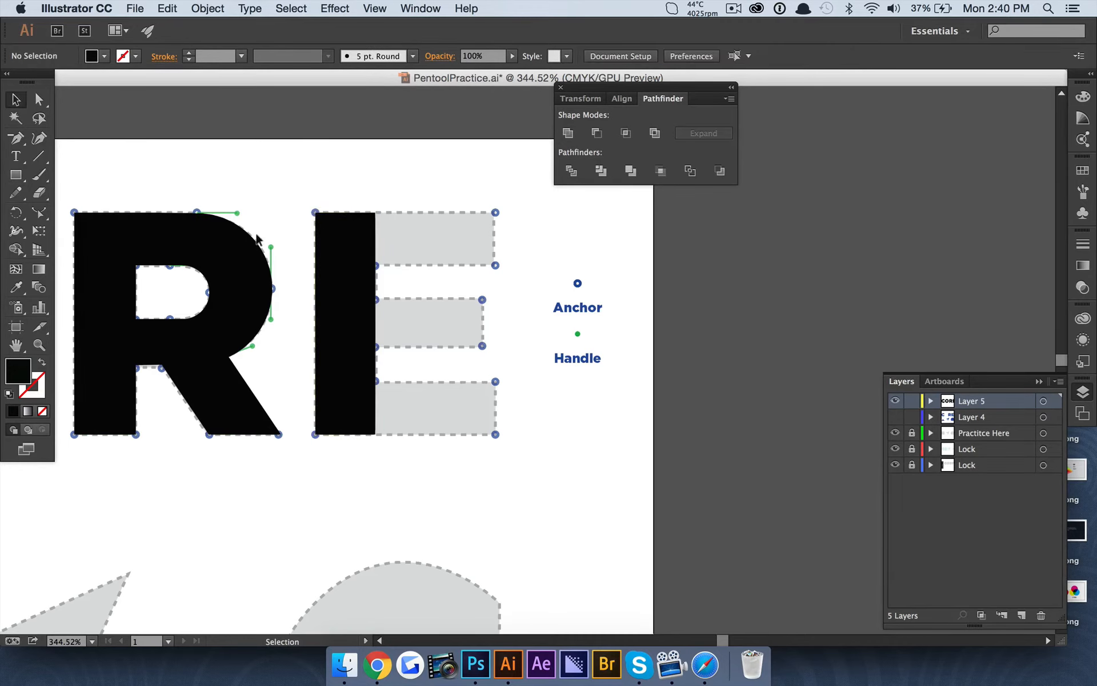
Step: Duplicate the E's stem rectangle, rotate the copy to horizontal and place it over the template's top arm, aligned with the stem's corner
click(343, 258)
key(super+c)
key(super+v)
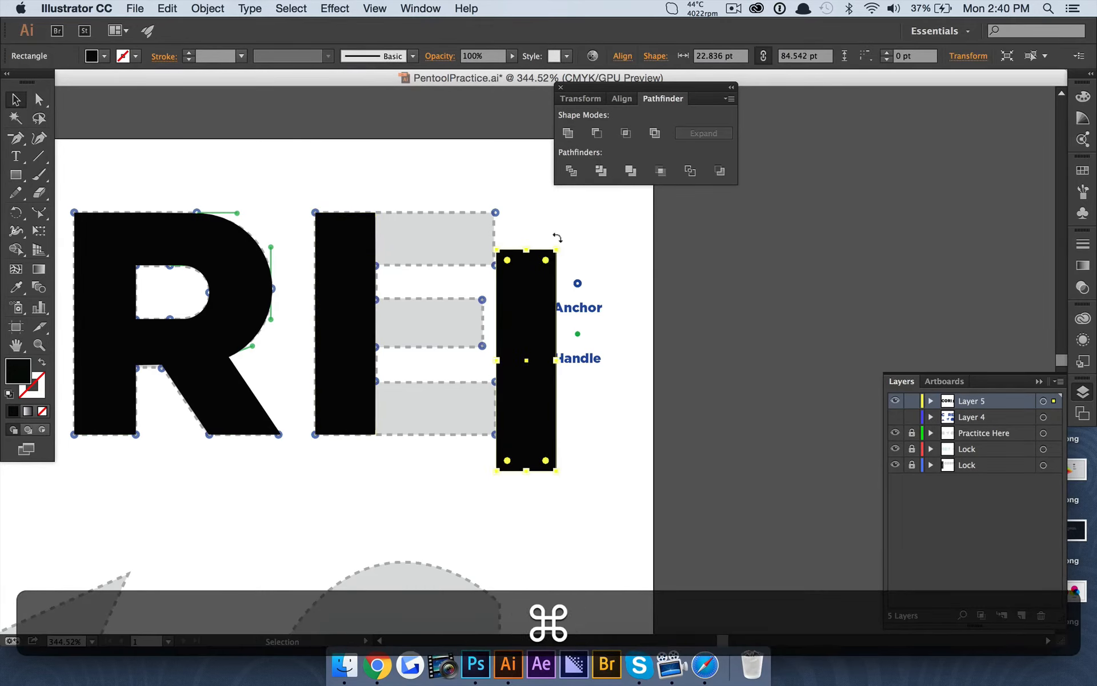
drag(557, 238, 617, 390)
drag(515, 351, 418, 231)
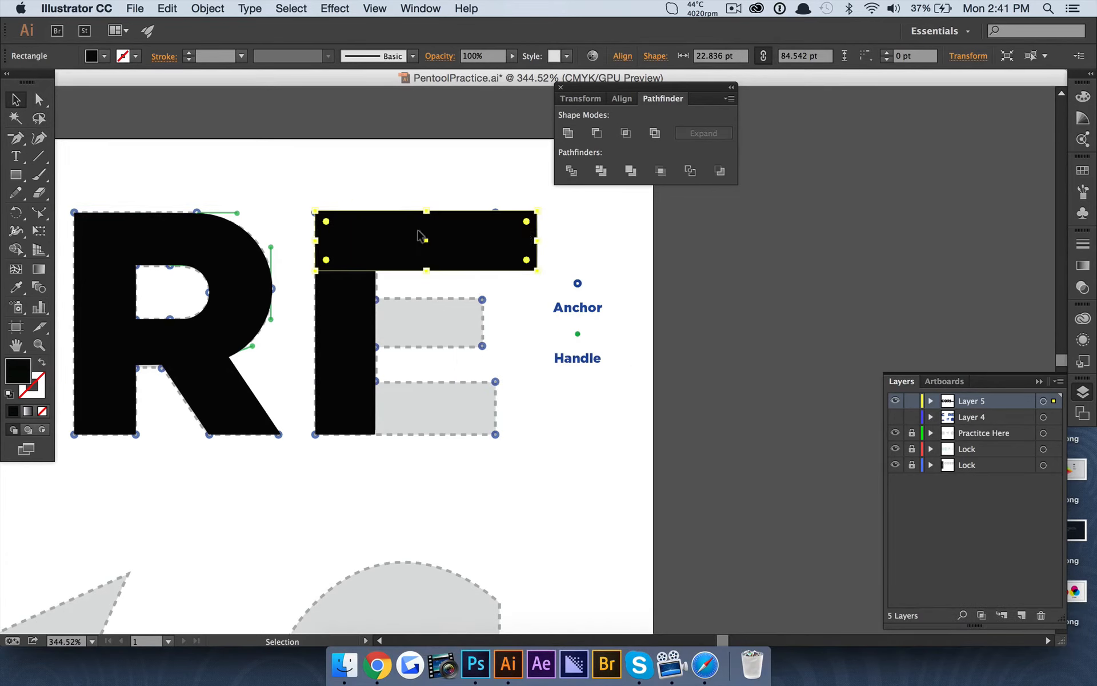
Step: Resize the E's top bar to about 68 pt long and 20.7 pt thick to match the template arm
drag(530, 236, 494, 236)
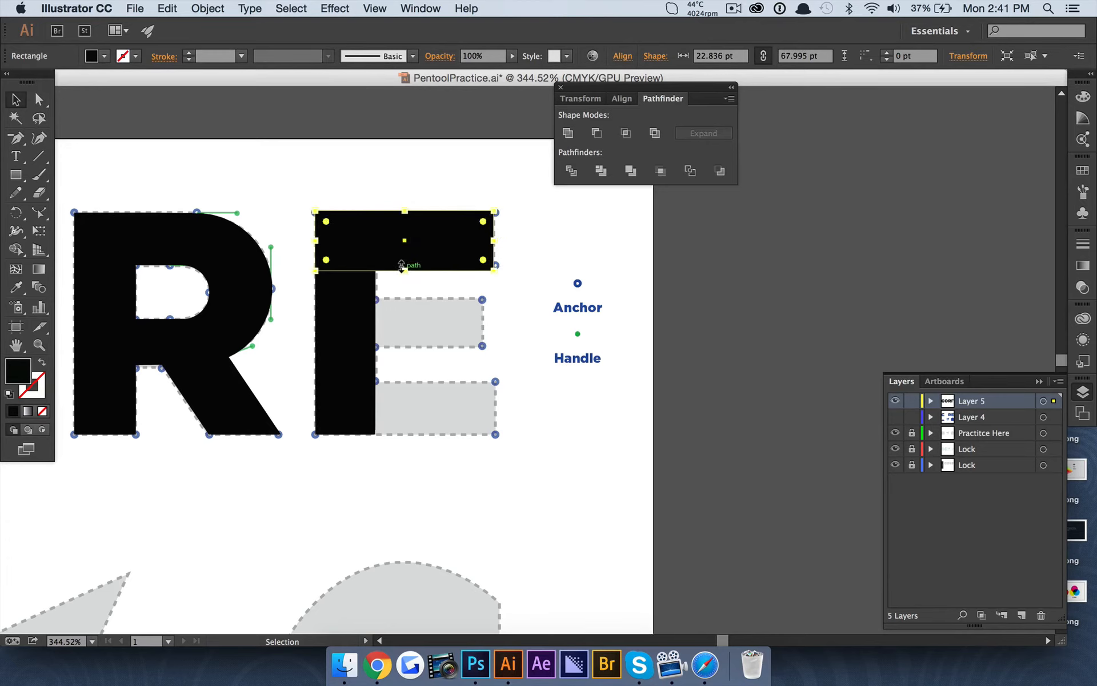
mouse_move(403, 267)
mouse_down()
mouse_move(404, 255)
mouse_move(402, 265)
mouse_up()
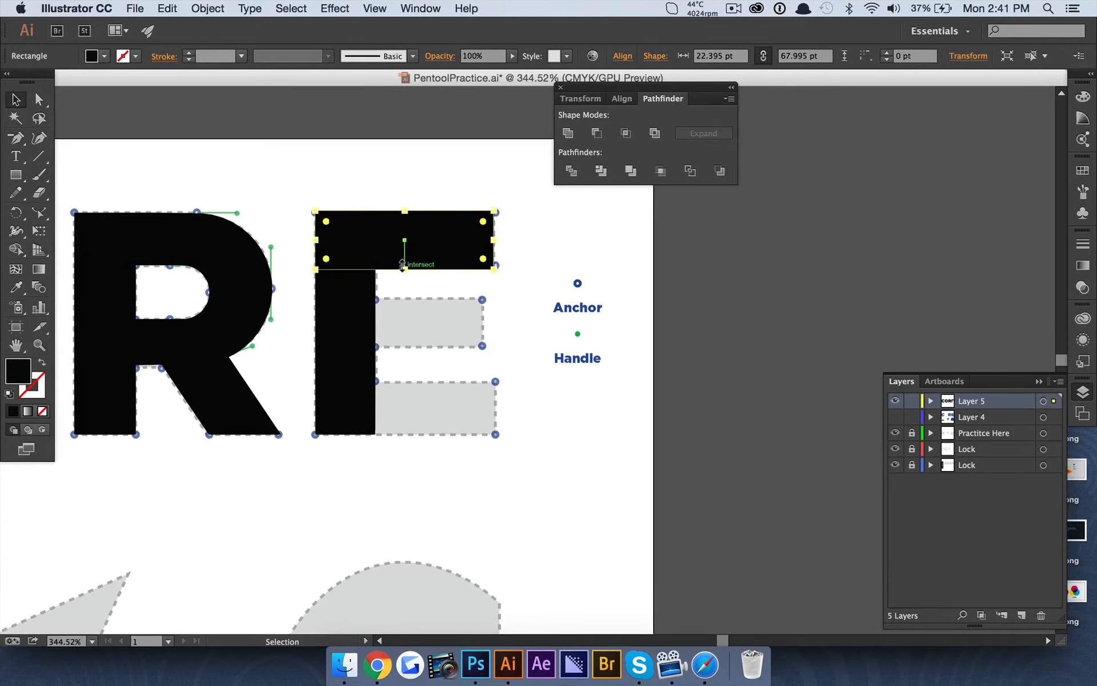
key(super+z)
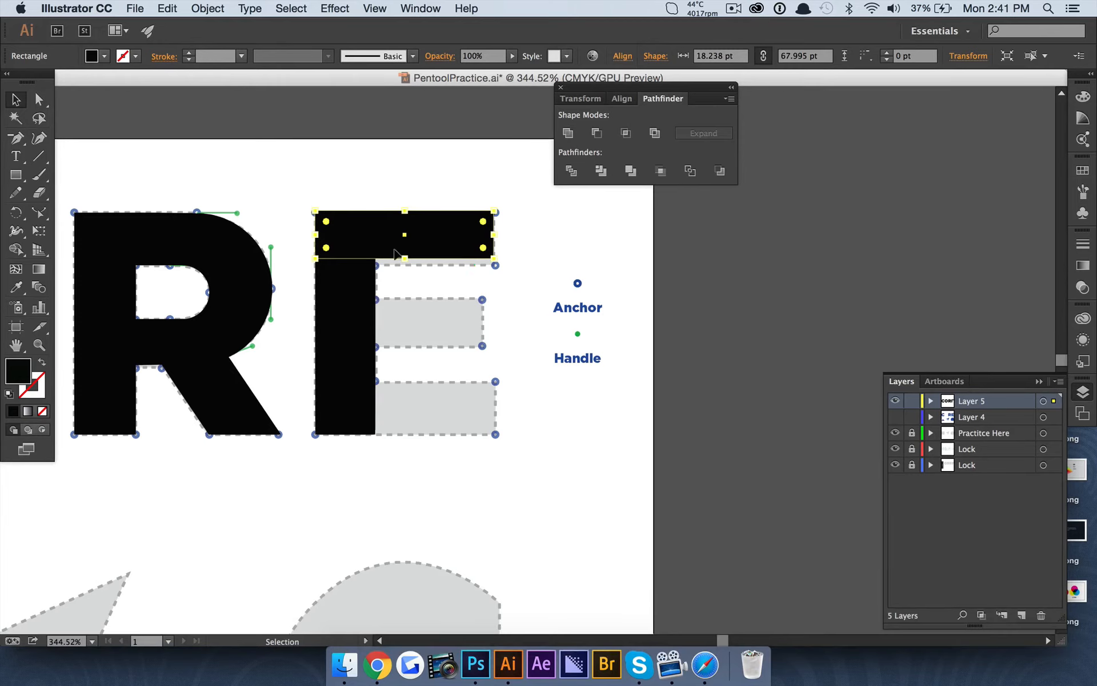
drag(402, 257, 403, 264)
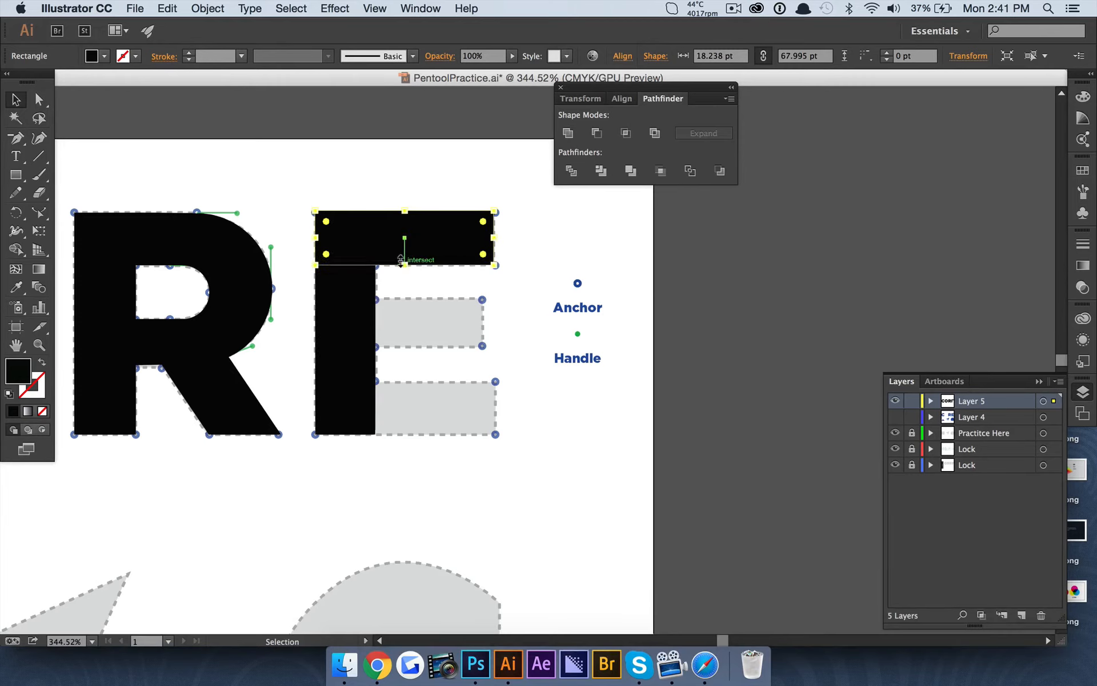
click(586, 253)
Step: Duplicate the E's top bar in place and move the copy straight down over the template's bottom arm
click(431, 236)
key(super+c)
key(super+f)
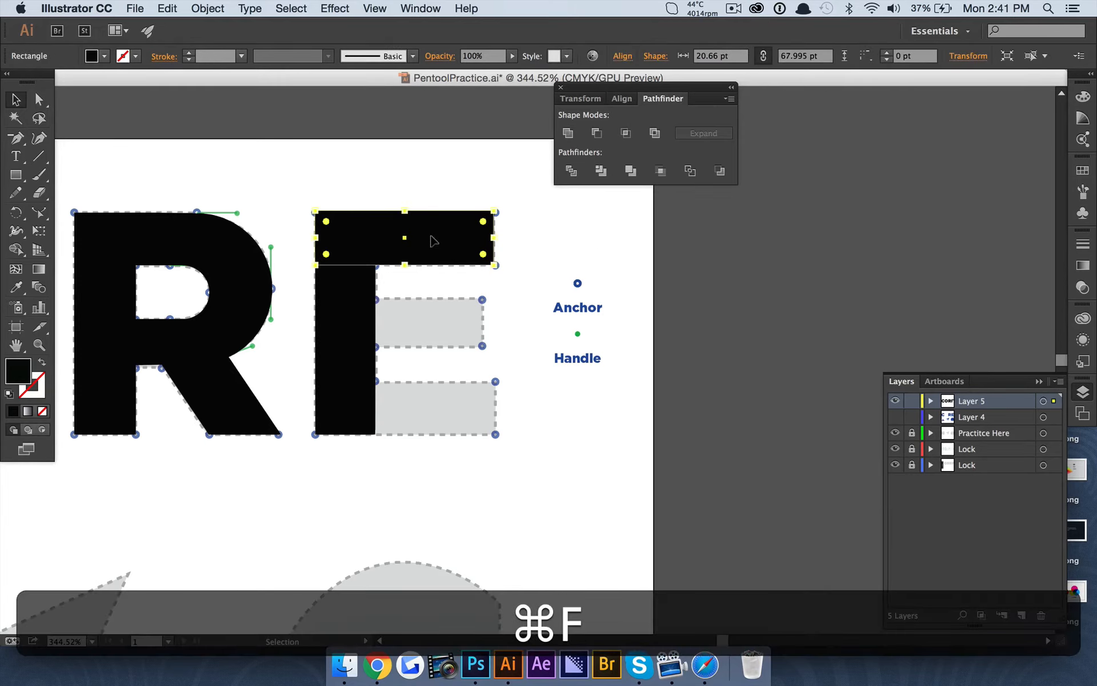
drag(432, 239, 430, 405)
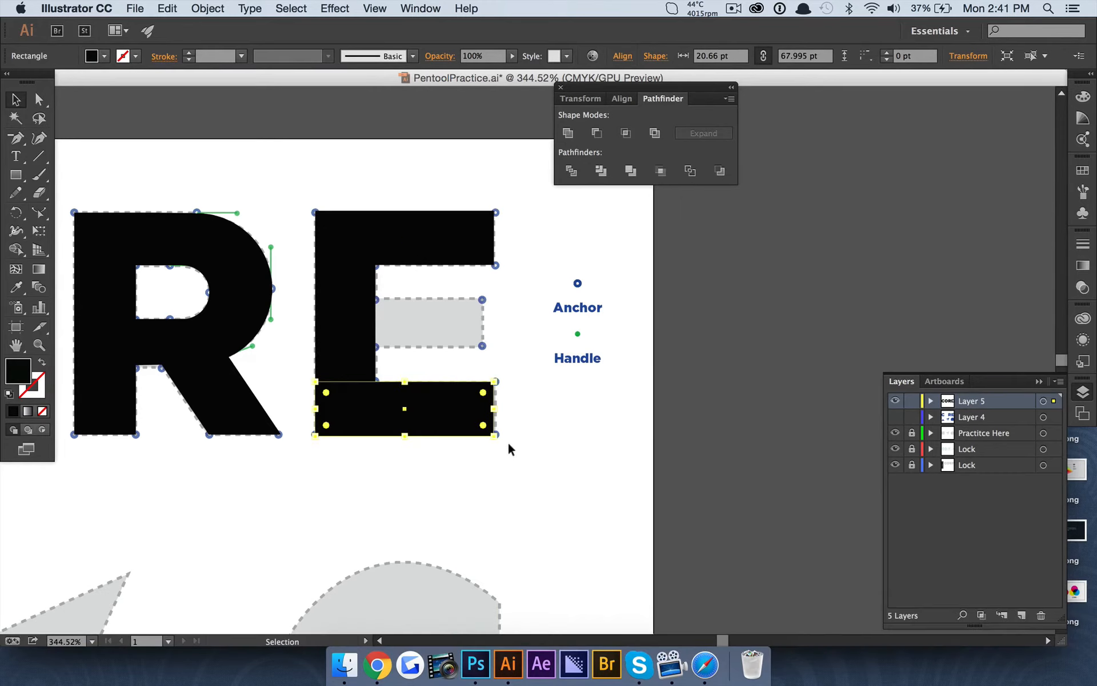
Step: Duplicate the E's bottom bar, move the copy over the template's middle arm and shorten it to about 64 pt
key(super+c)
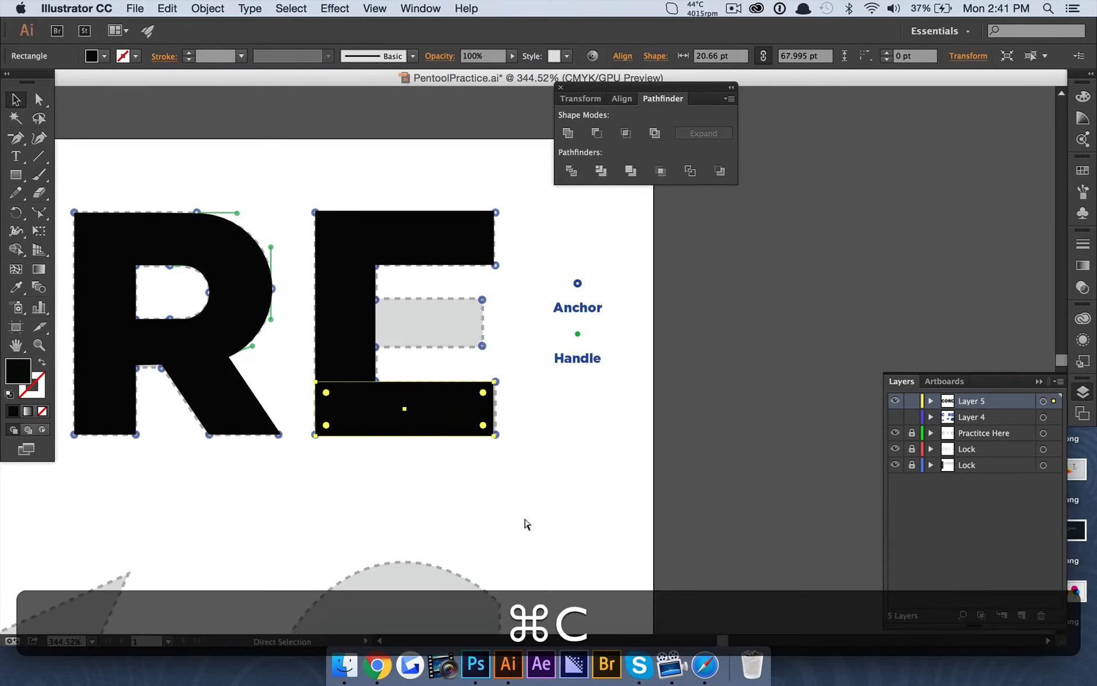
key(super+f)
drag(465, 399, 483, 320)
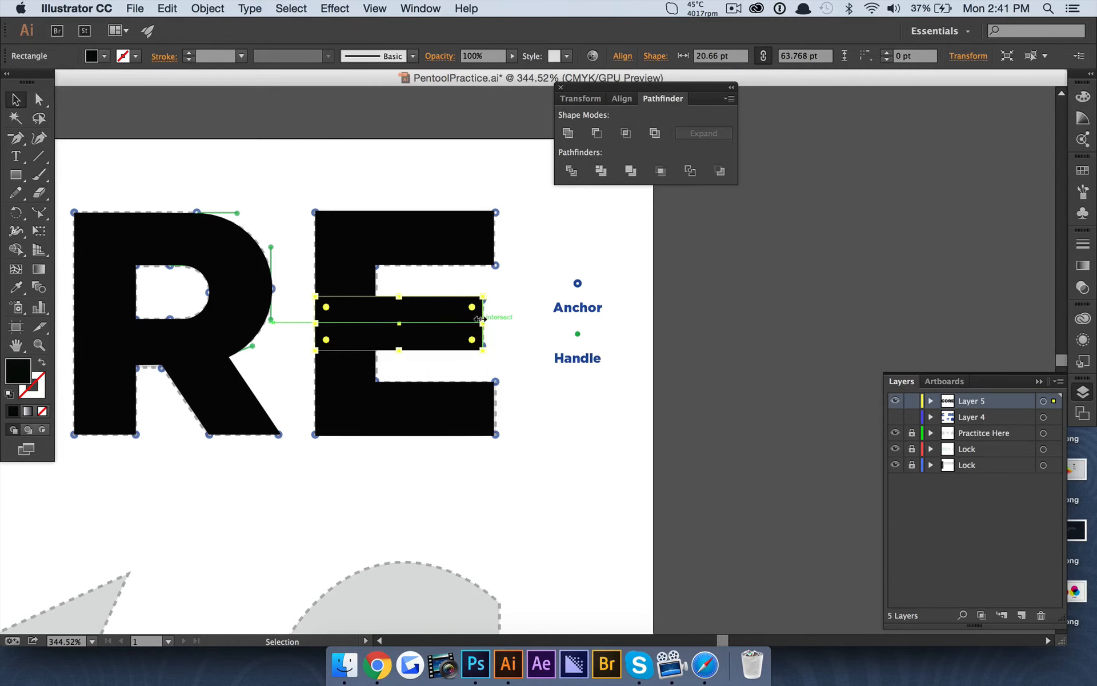
click(580, 456)
Step: Combine the E's stem and three bars into a single shape with Pathfinder Merge
click(360, 223)
shift+click(344, 309)
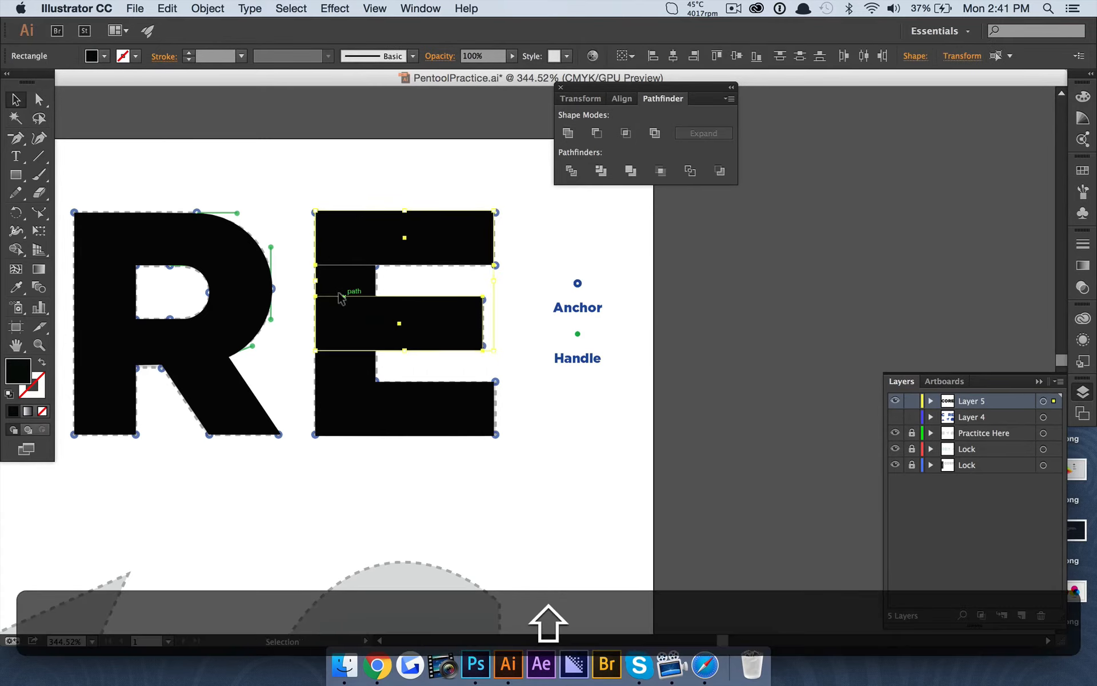
shift+click(356, 282)
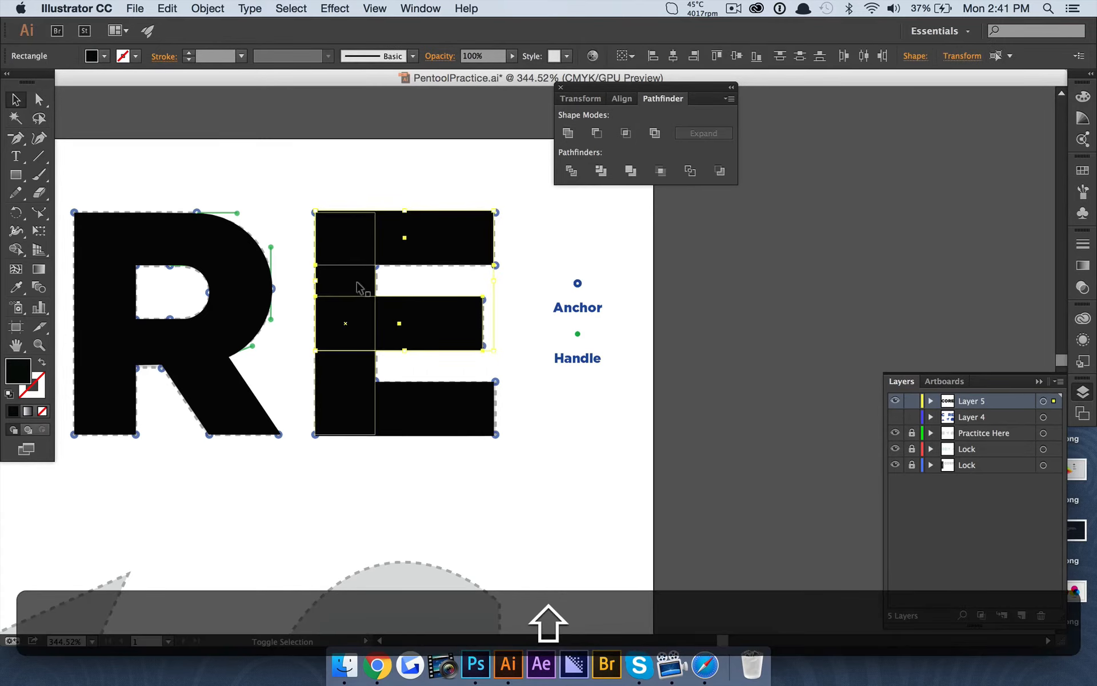
click(633, 171)
click(742, 348)
click(404, 409)
shift+click(335, 331)
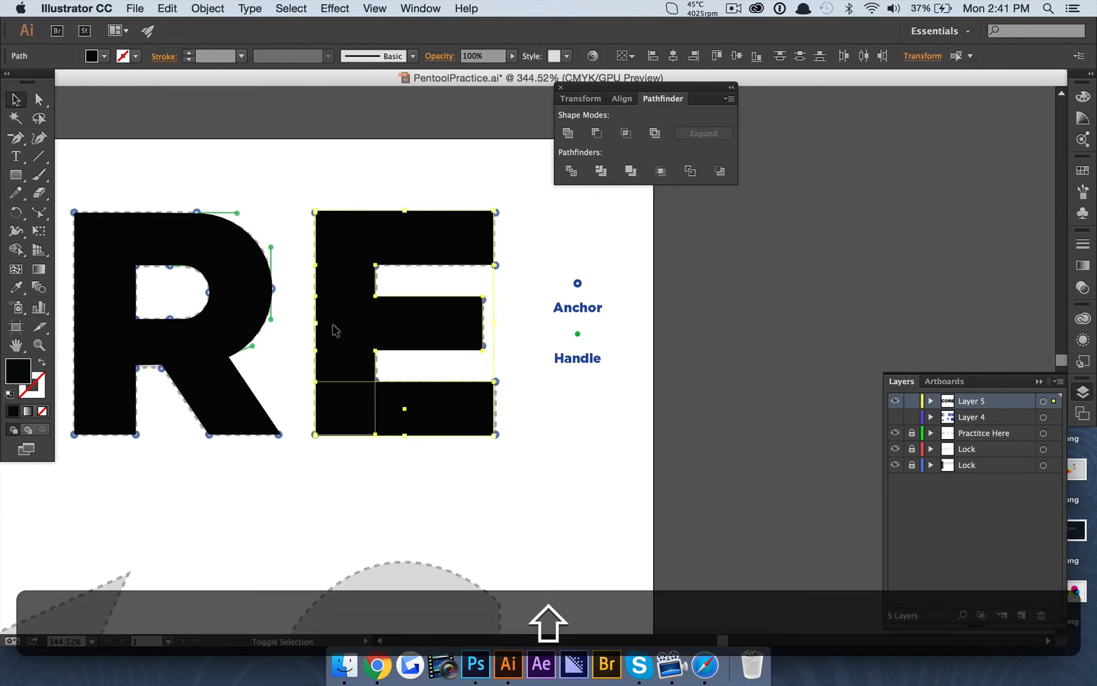
click(631, 171)
click(749, 344)
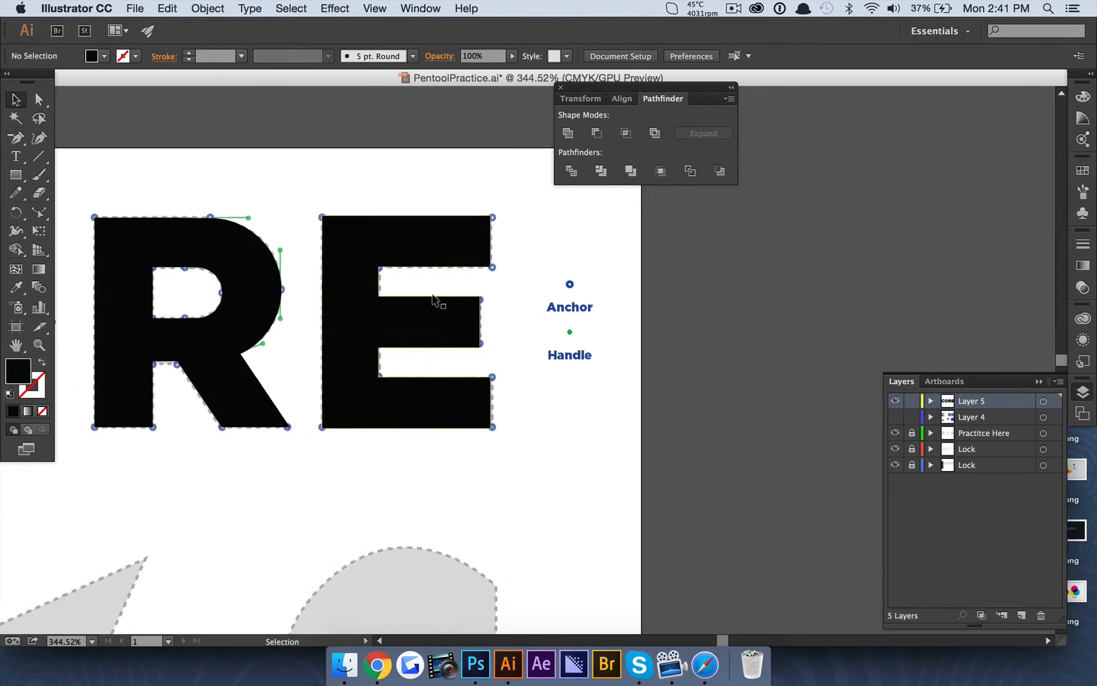
Step: Examine the merged E's outline and individual anchor points for extra points along its straight edges
scroll(433, 297, down, 3)
click(393, 299)
scroll(382, 306, up, 5)
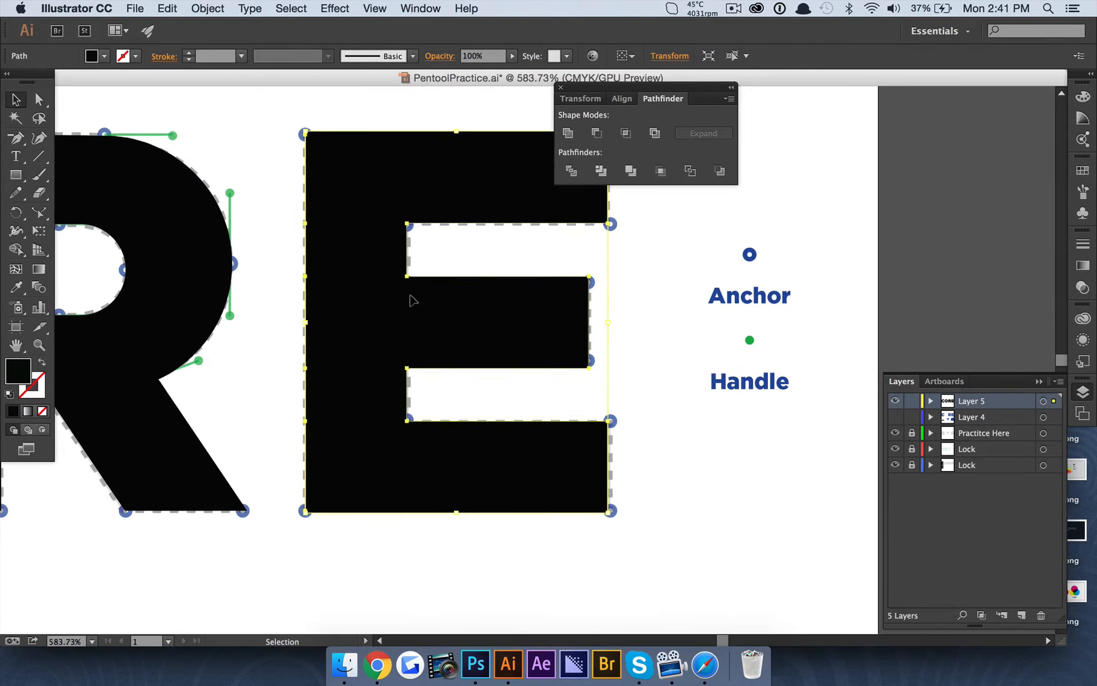
scroll(313, 286, left, 5)
scroll(315, 285, right, 6)
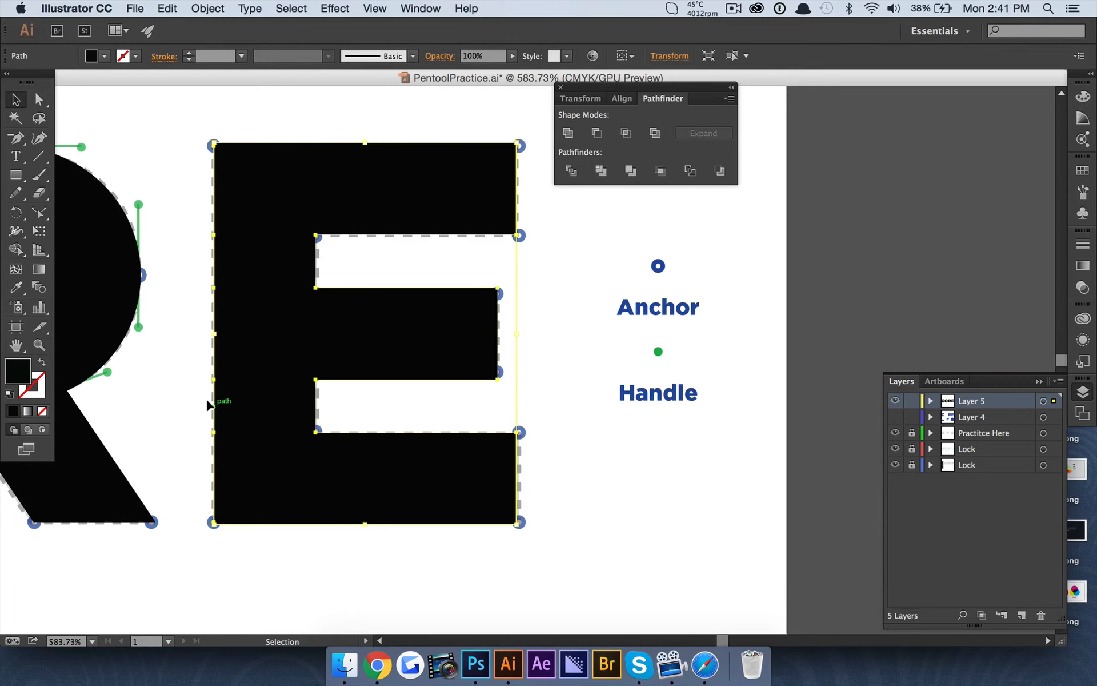
click(44, 102)
click(159, 123)
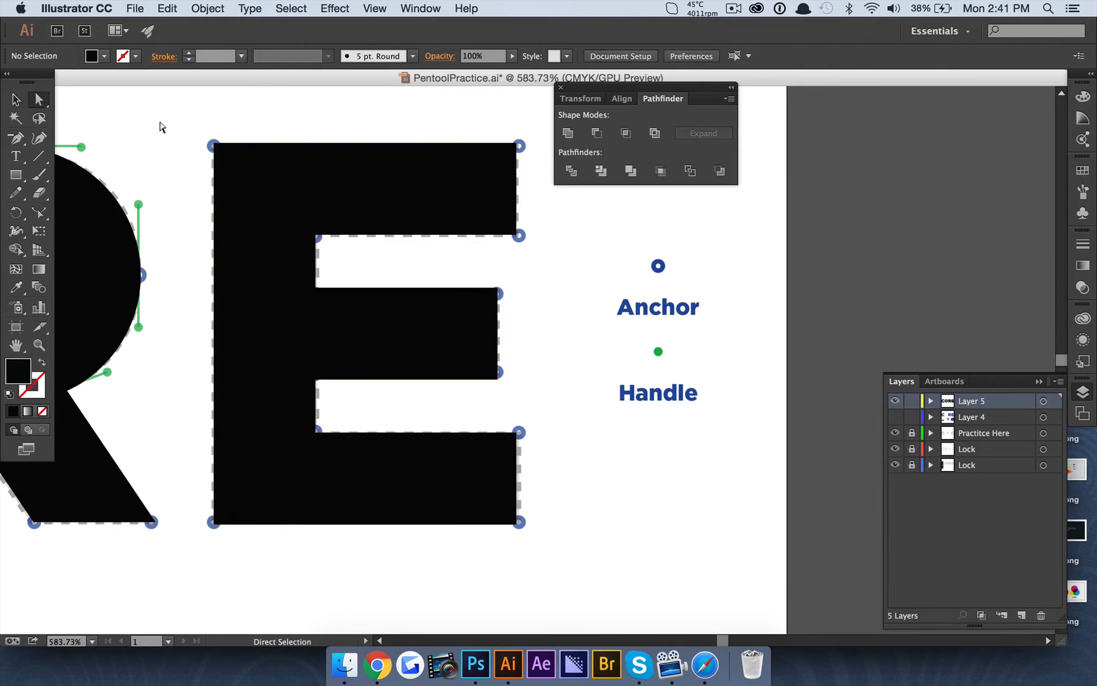
click(257, 211)
click(212, 144)
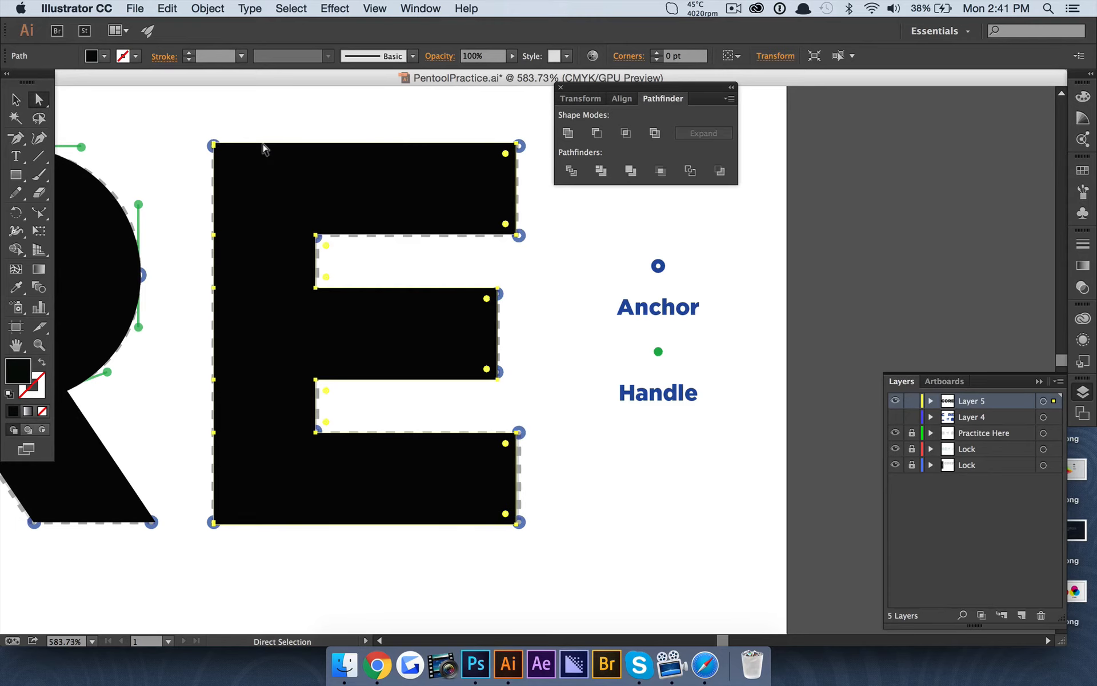
Step: Try to pull the E's upper-left corner anchor outward, and undo the distortion
drag(214, 144, 160, 146)
key(super+z)
click(224, 133)
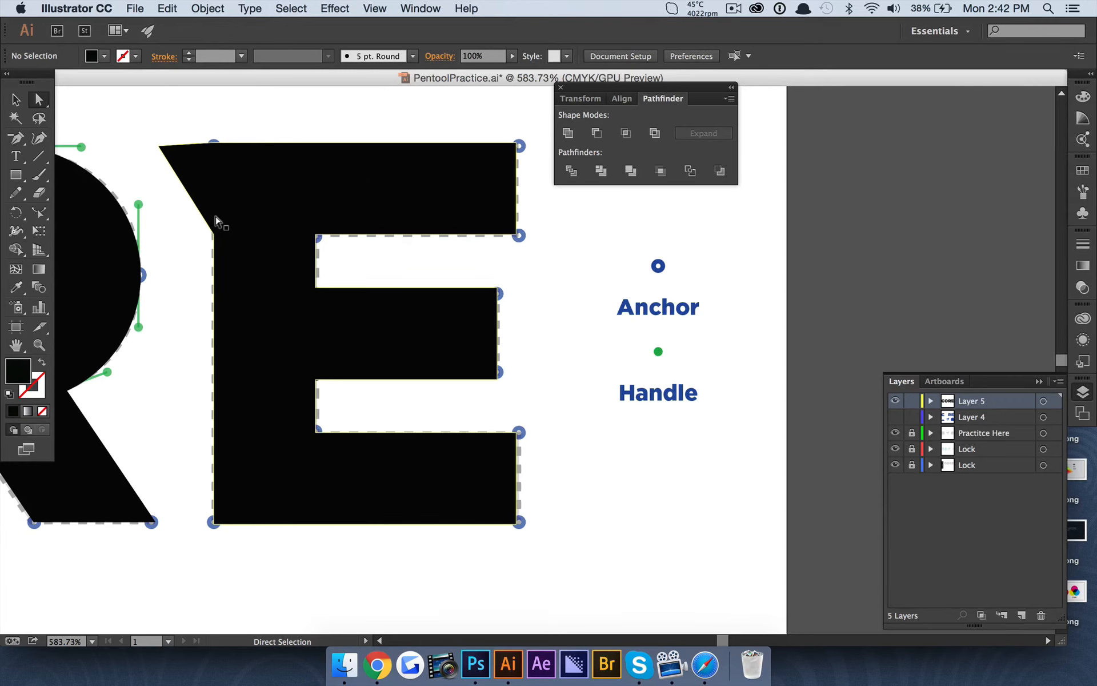
key(super+z)
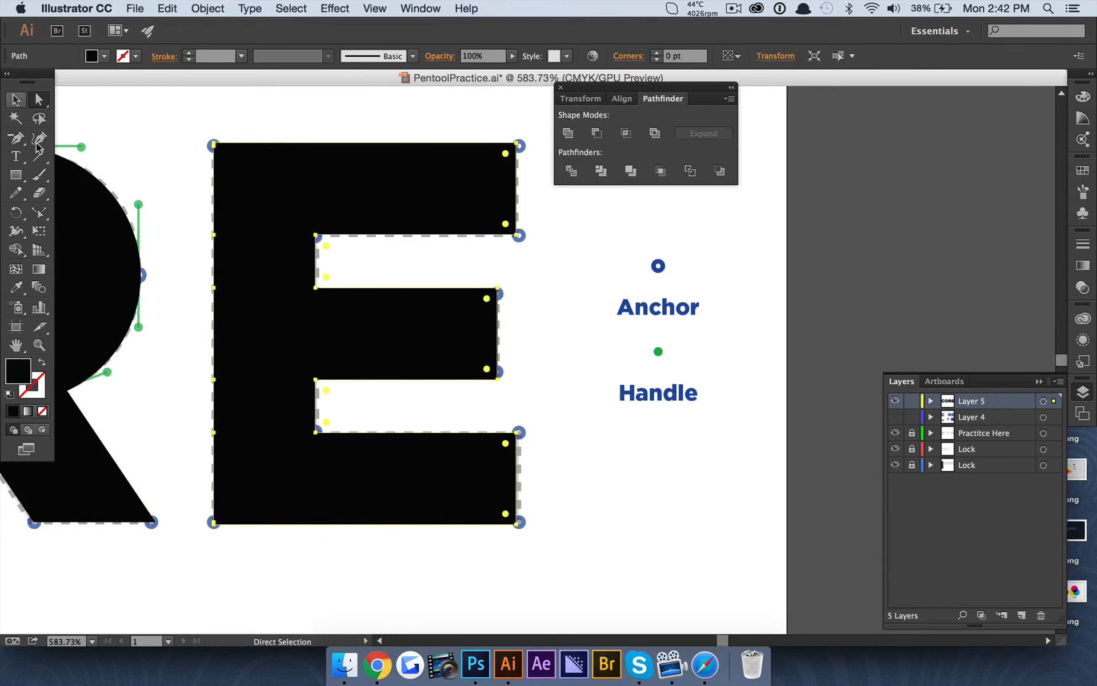
Step: Delete the redundant anchor points along the E's left edge, including the stray one beside its lower corner
drag(16, 137, 112, 174)
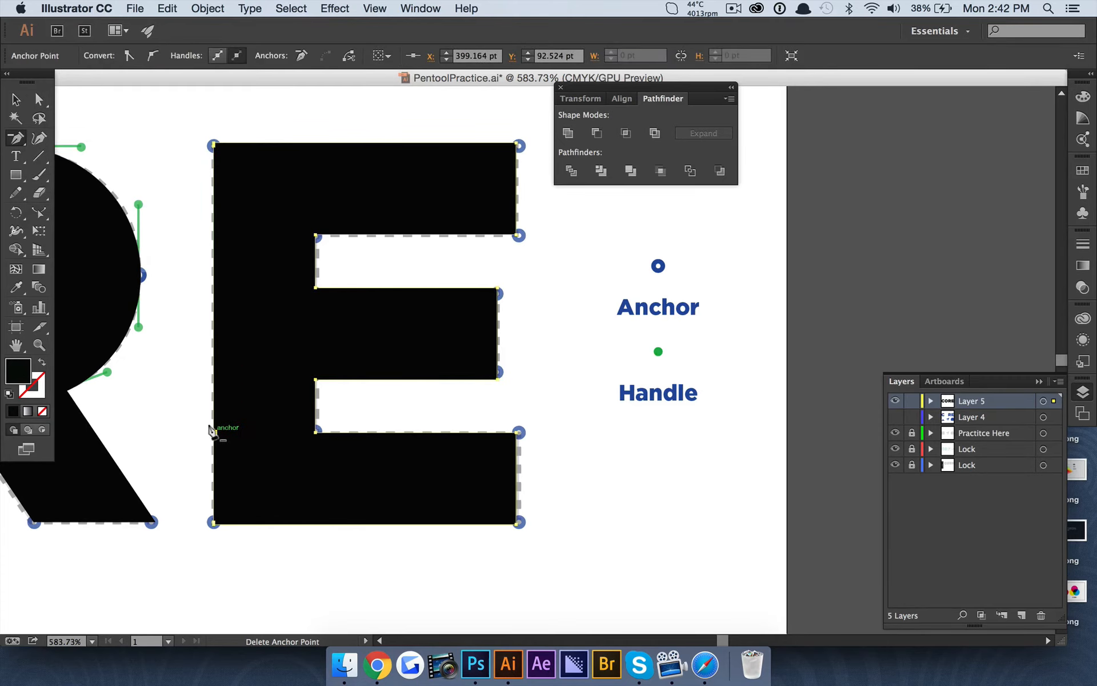
scroll(203, 537, up, 3)
scroll(201, 536, up, 5)
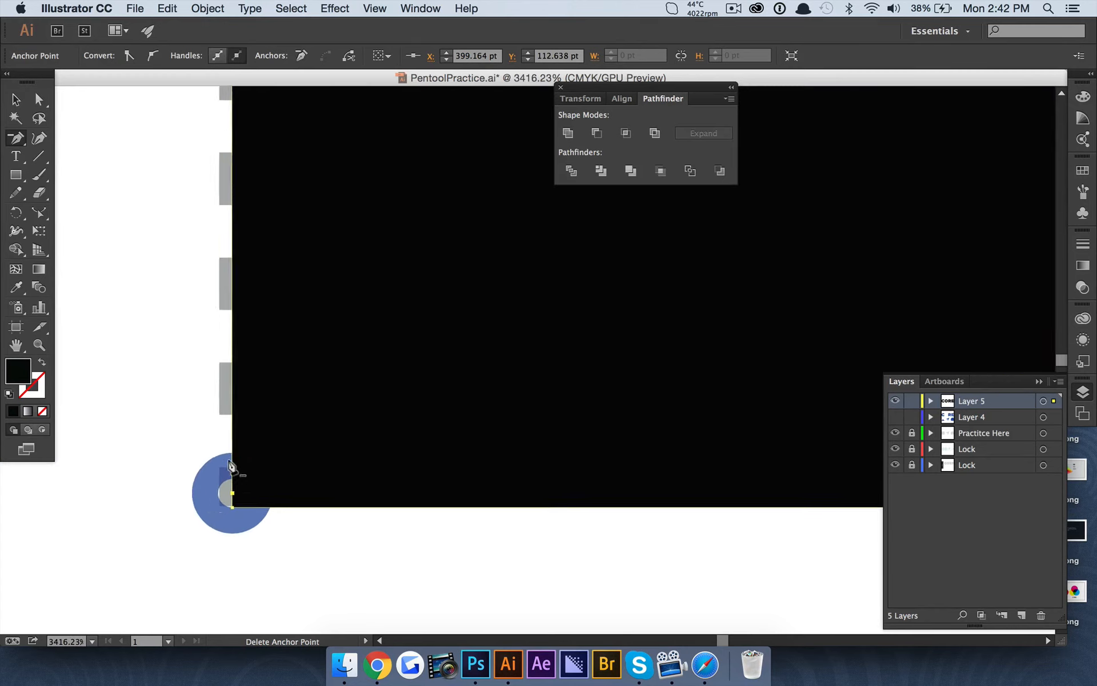
scroll(343, 411, down, 10)
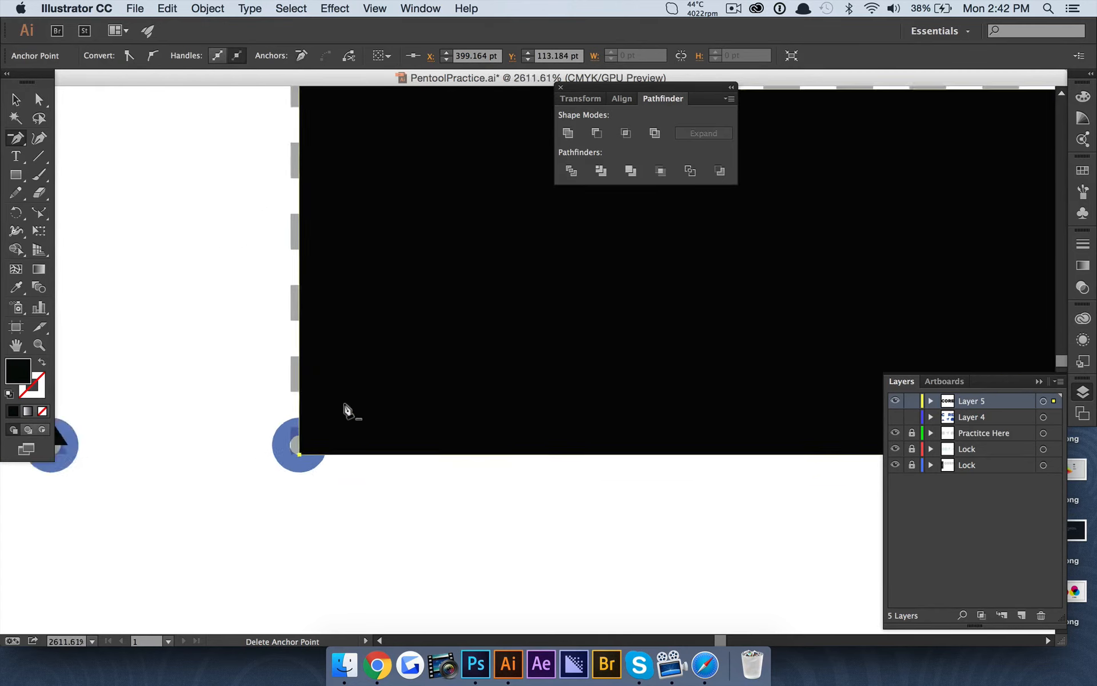
scroll(348, 402, up, 4)
scroll(347, 401, up, 6)
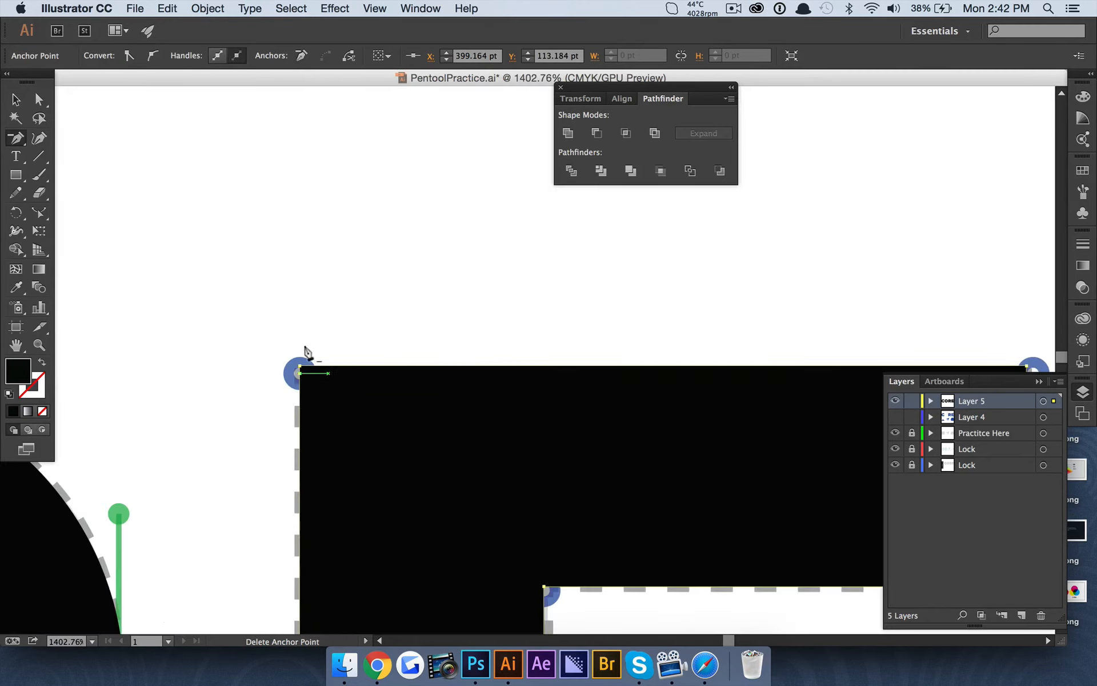
scroll(308, 437, down, 3)
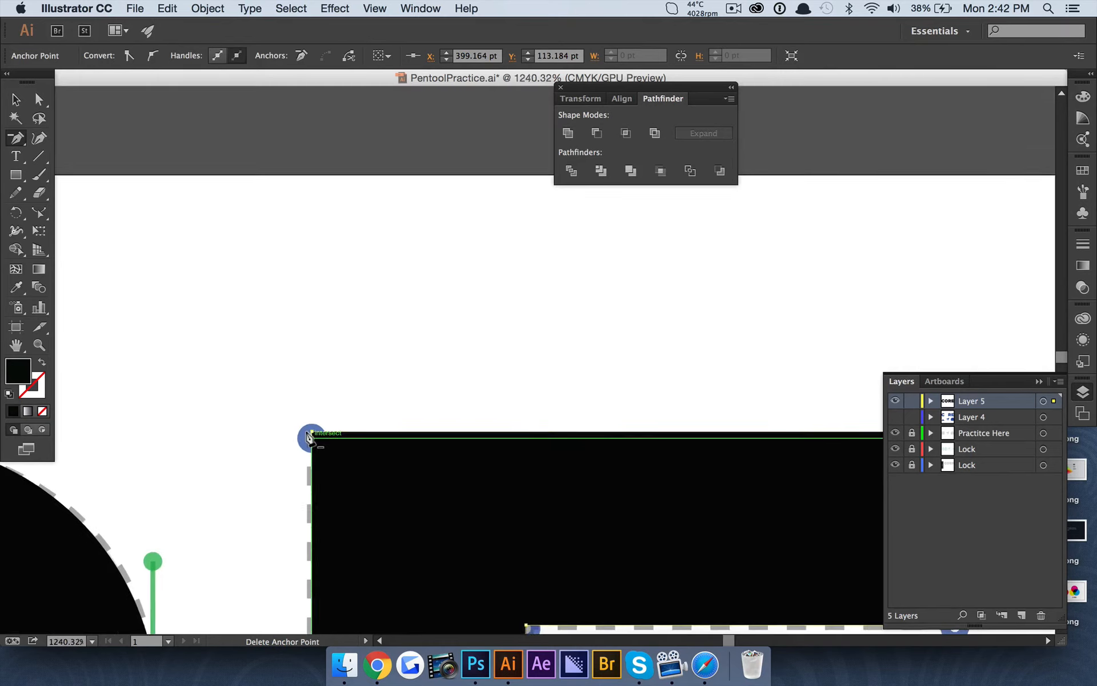
scroll(343, 411, right, 3)
scroll(325, 412, down, 3)
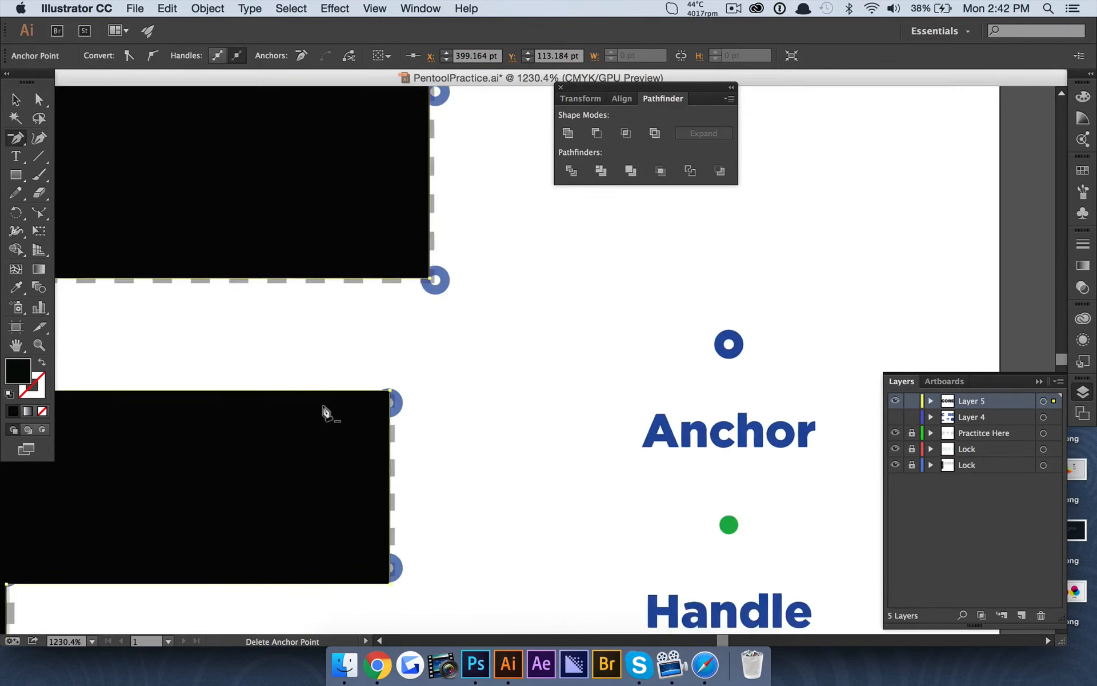
scroll(297, 394, left, 2)
scroll(325, 391, left, 5)
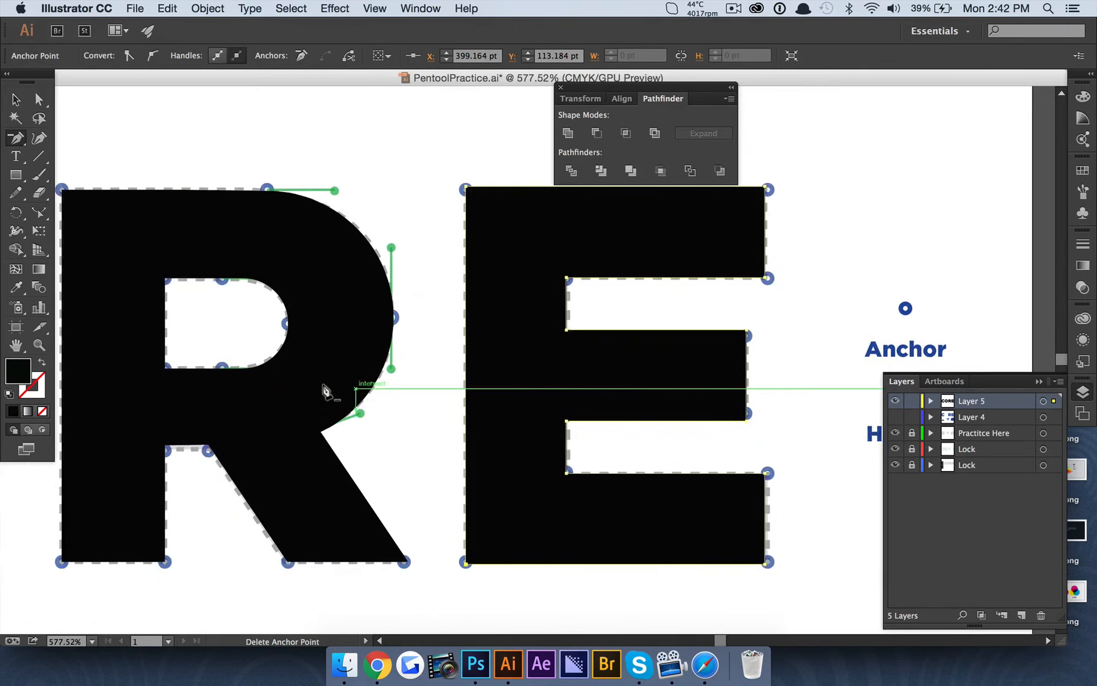
Step: Delete the redundant anchor point in the middle of the R's straight top edge
key(a)
click(111, 117)
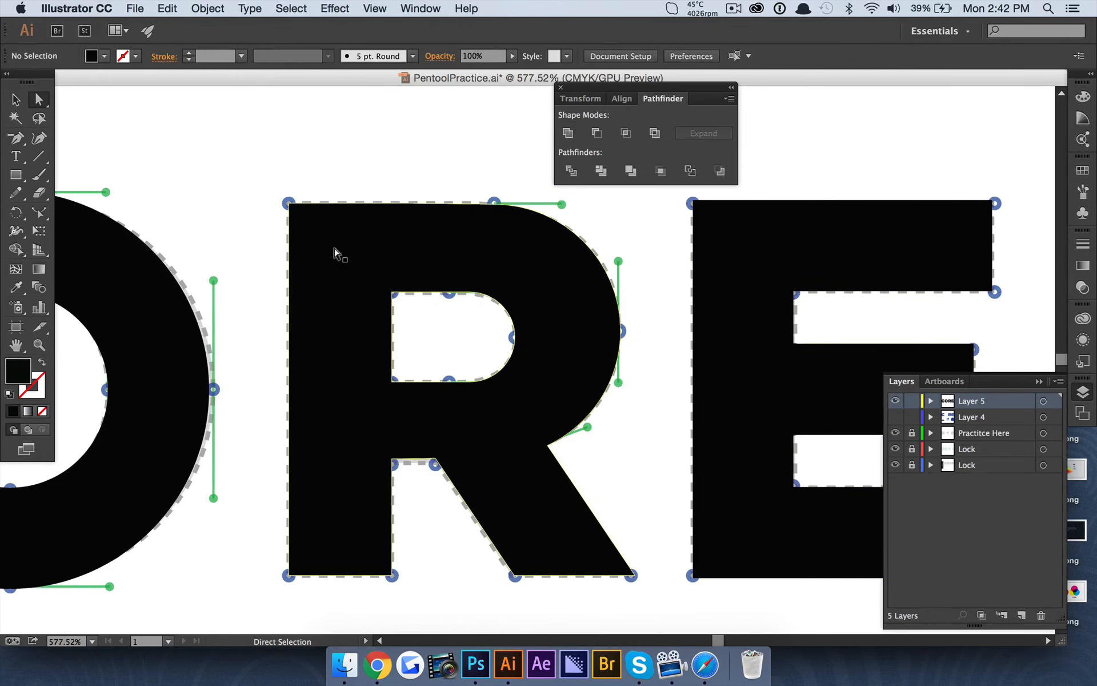
click(335, 249)
scroll(547, 295, left, 6)
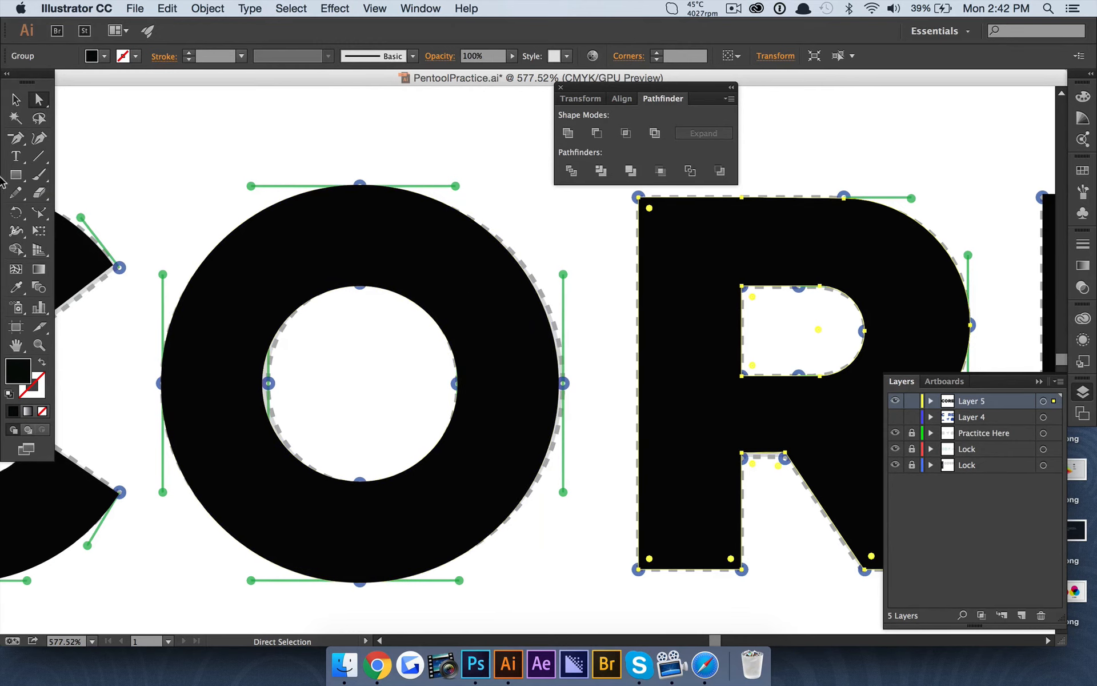
key(p)
click(737, 196)
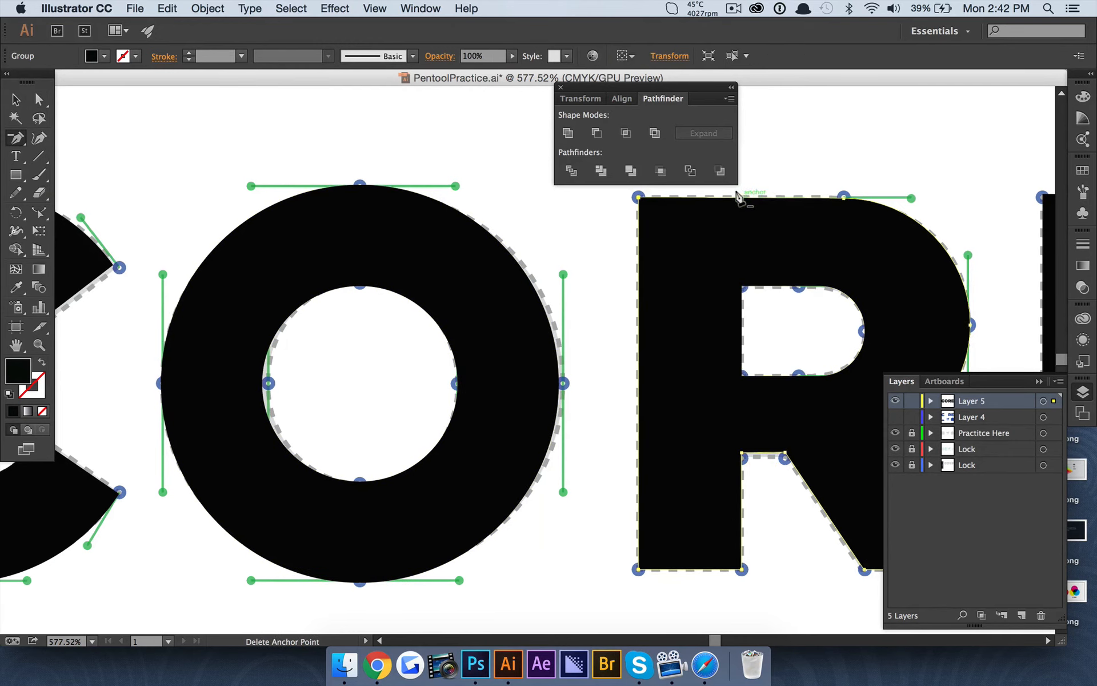
Step: Examine the anchor points of the O and the C, and review the whole word on the artboard
key(a)
click(318, 238)
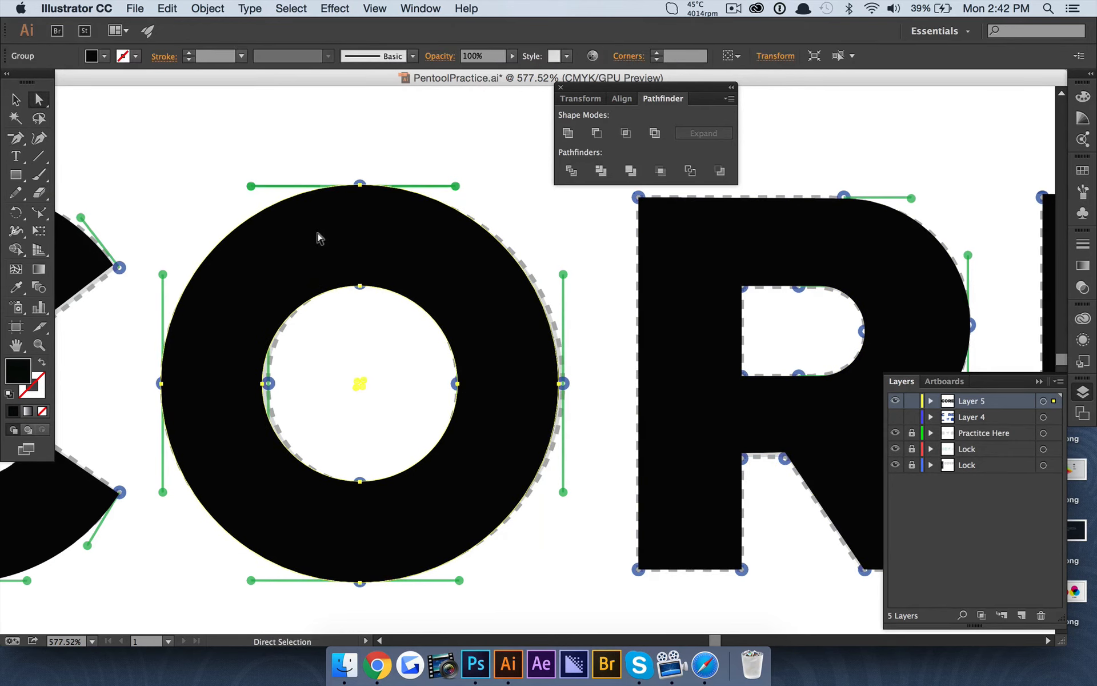
scroll(532, 387, left, 8)
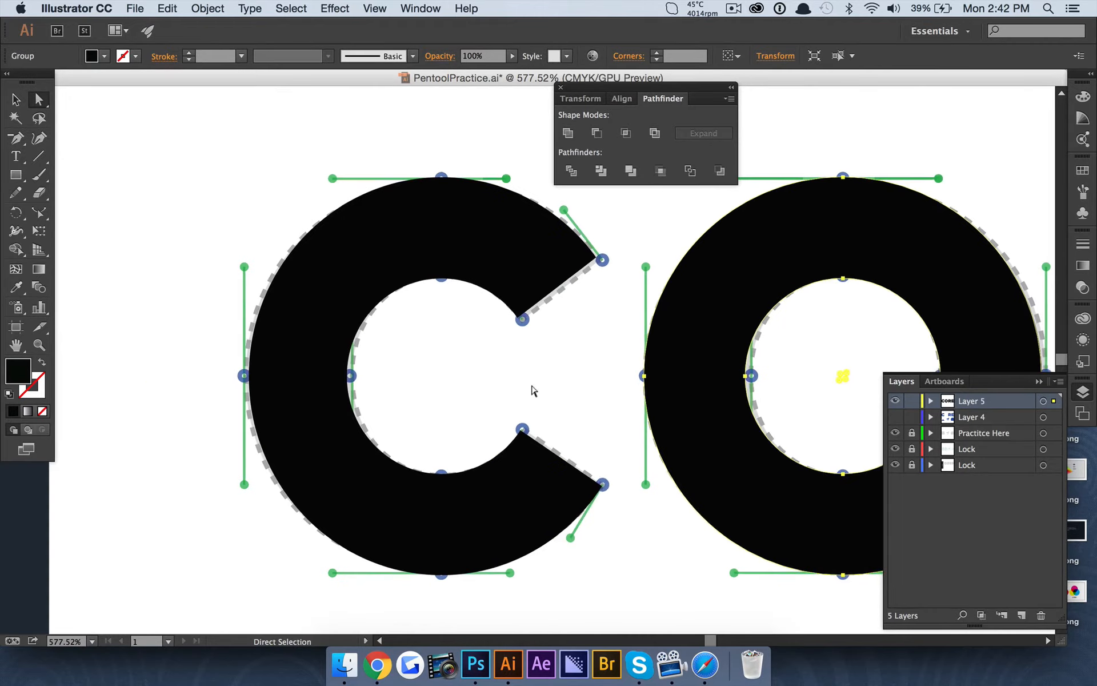
click(488, 269)
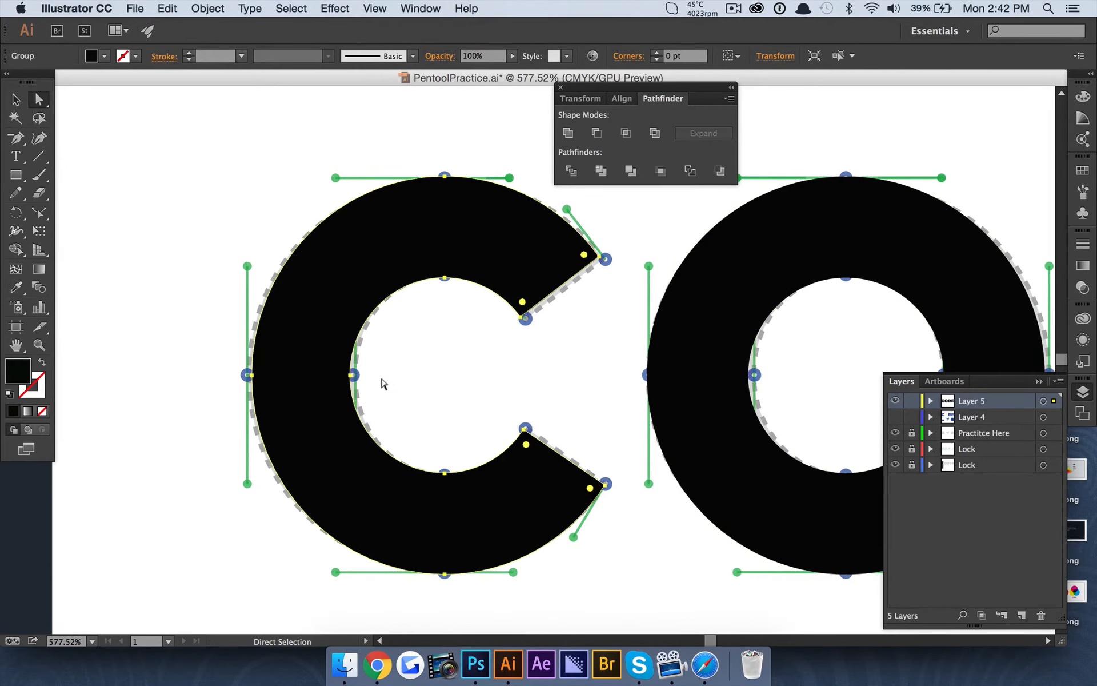
click(201, 221)
key(super+0)
scroll(201, 220, right, 3)
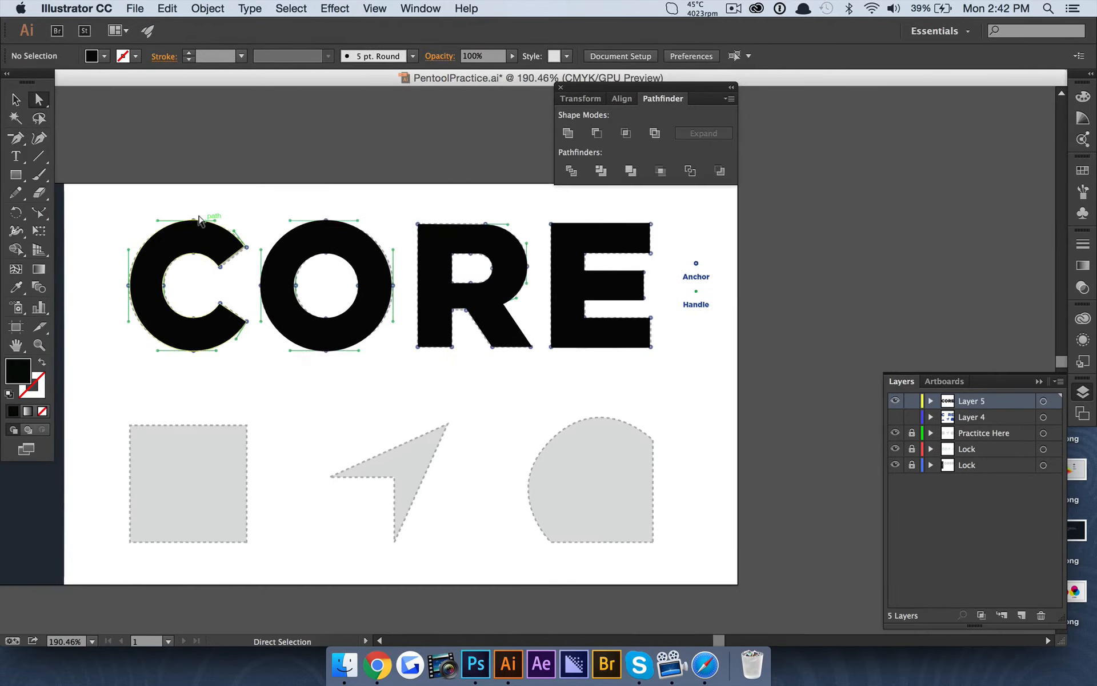